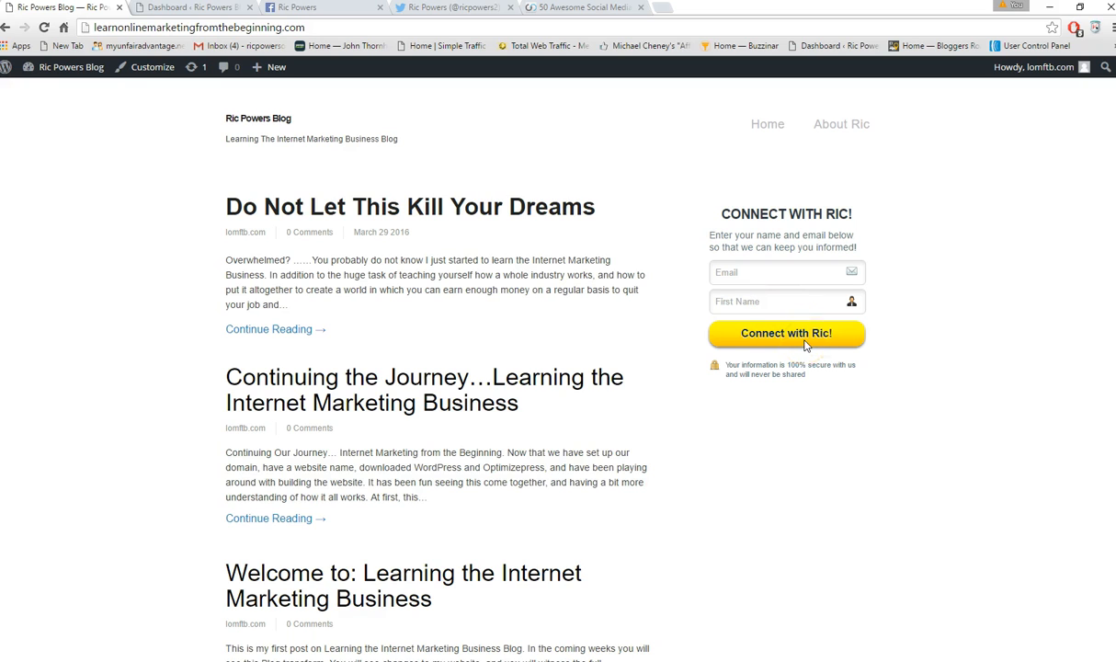
# - Search the web in a new tab for "Social Network Buttons for Website" and open SloDive's 50 Awesome Social Media Icons article
pyautogui.click(661, 9)
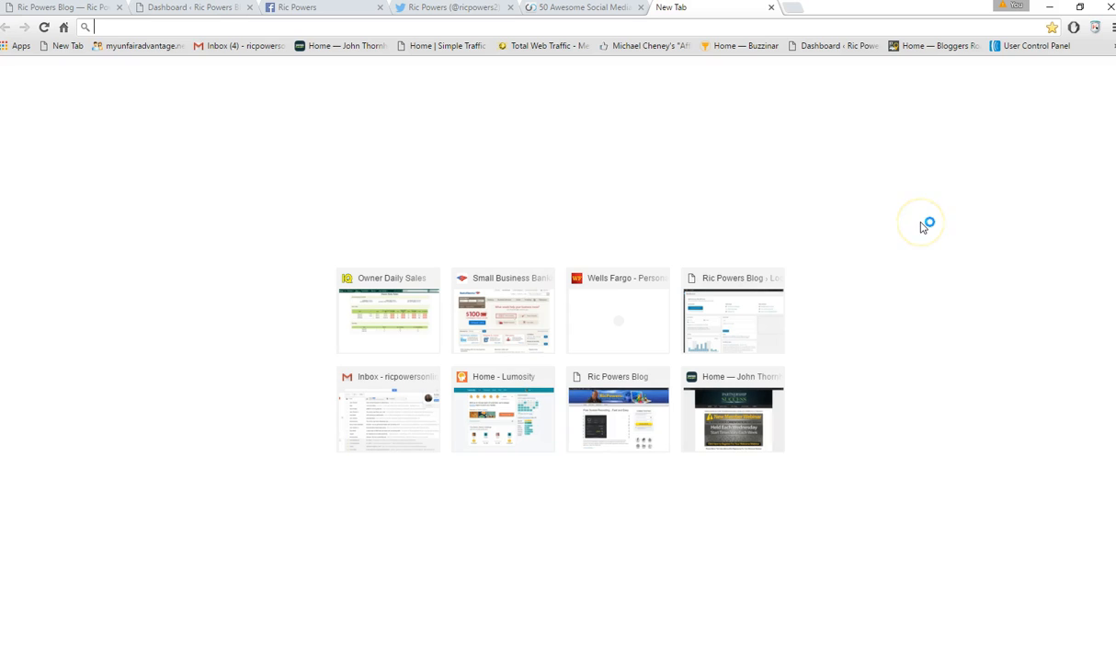
pyautogui.write('socialmediabuttons.com')
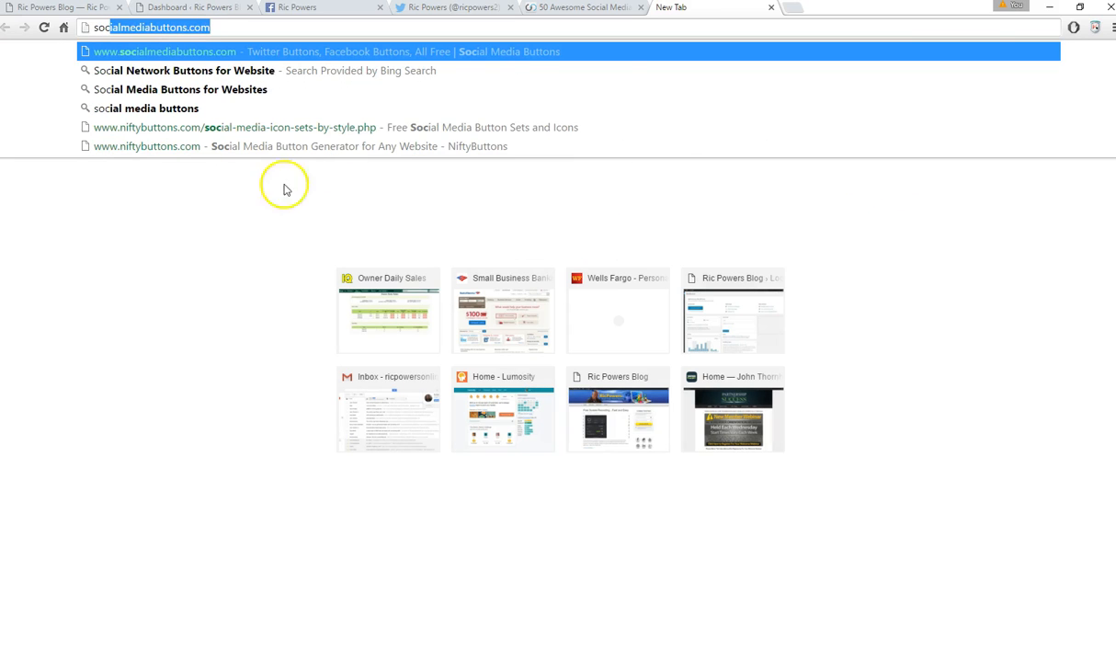
pyautogui.click(180, 72)
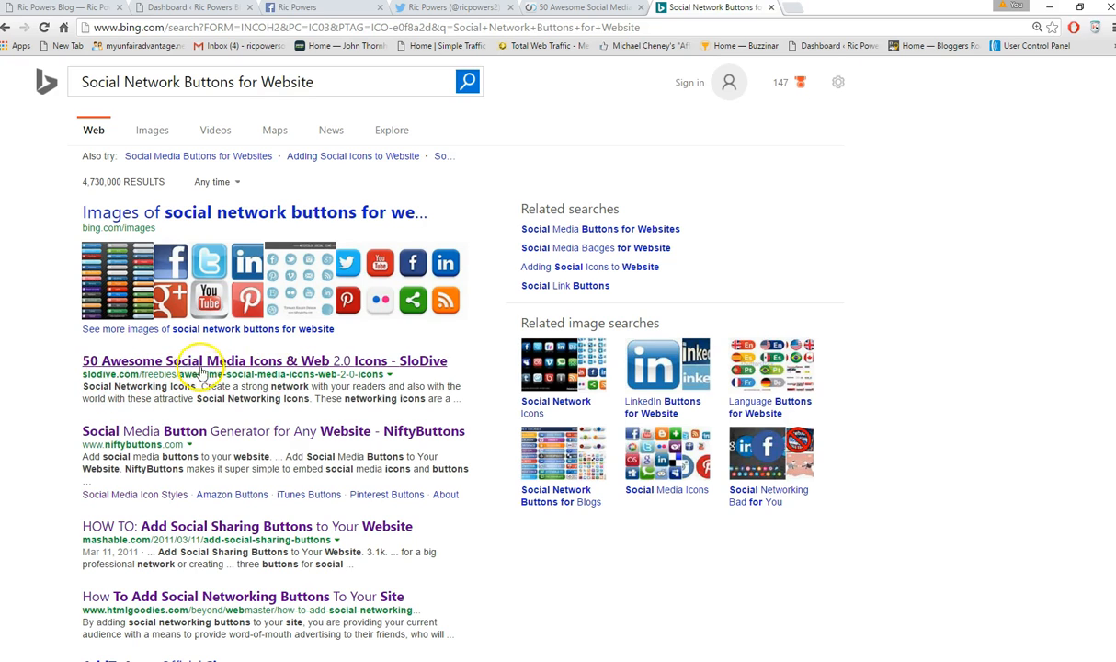
pyautogui.click(349, 359)
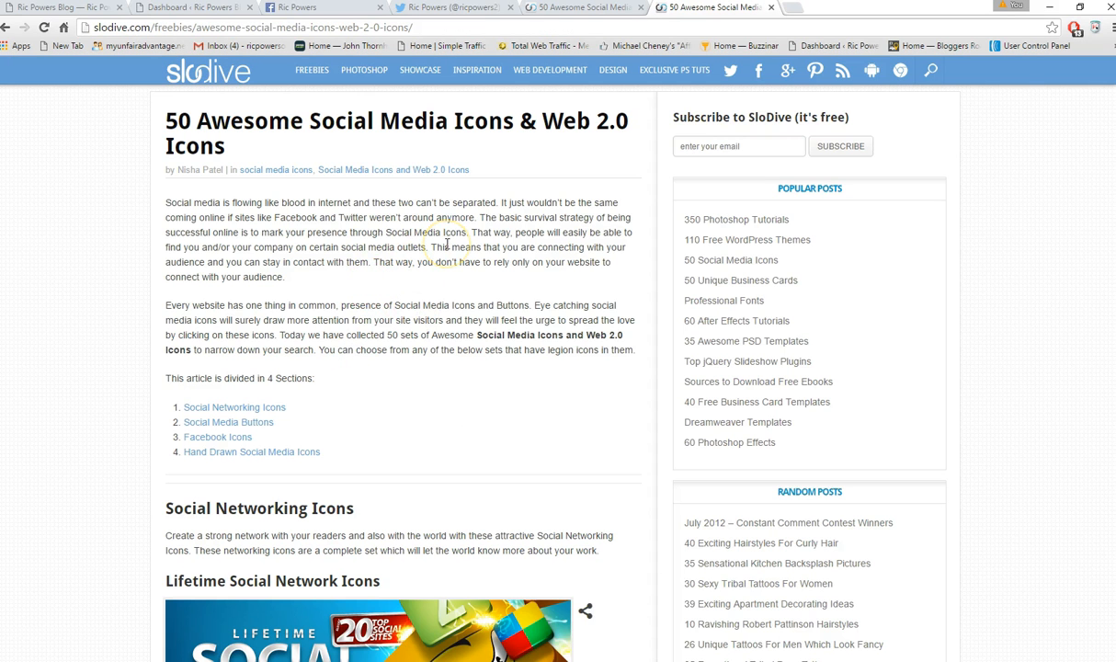
# - Look through the article's social networking icon sets to compare the available designs
pyautogui.scroll(-4, 448, 246)
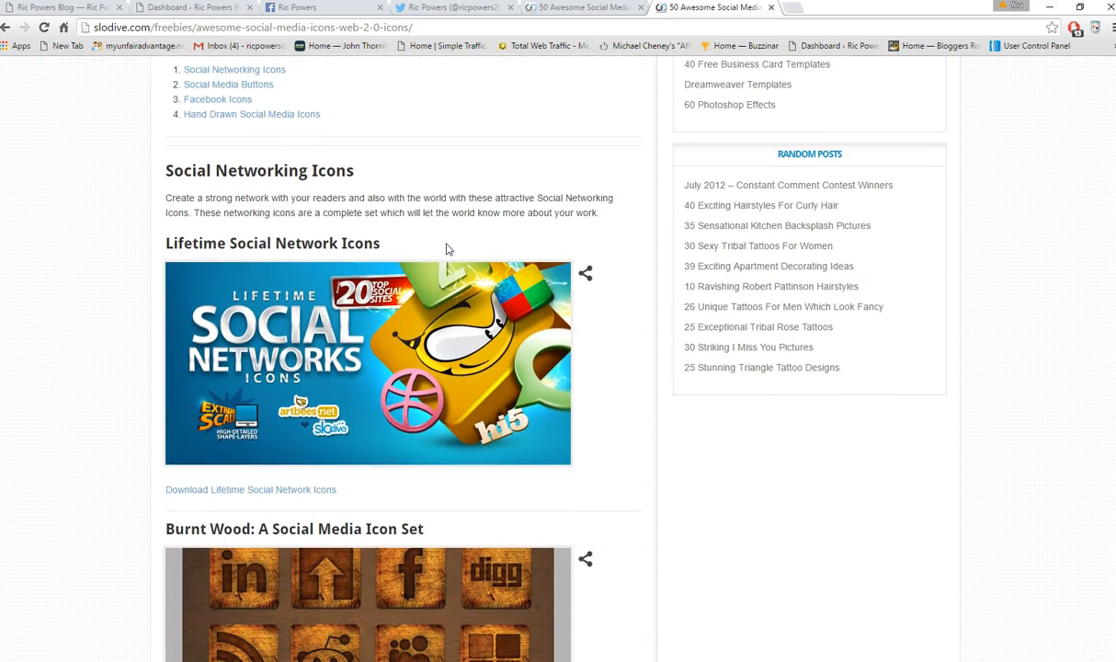
pyautogui.scroll(-4, 448, 248)
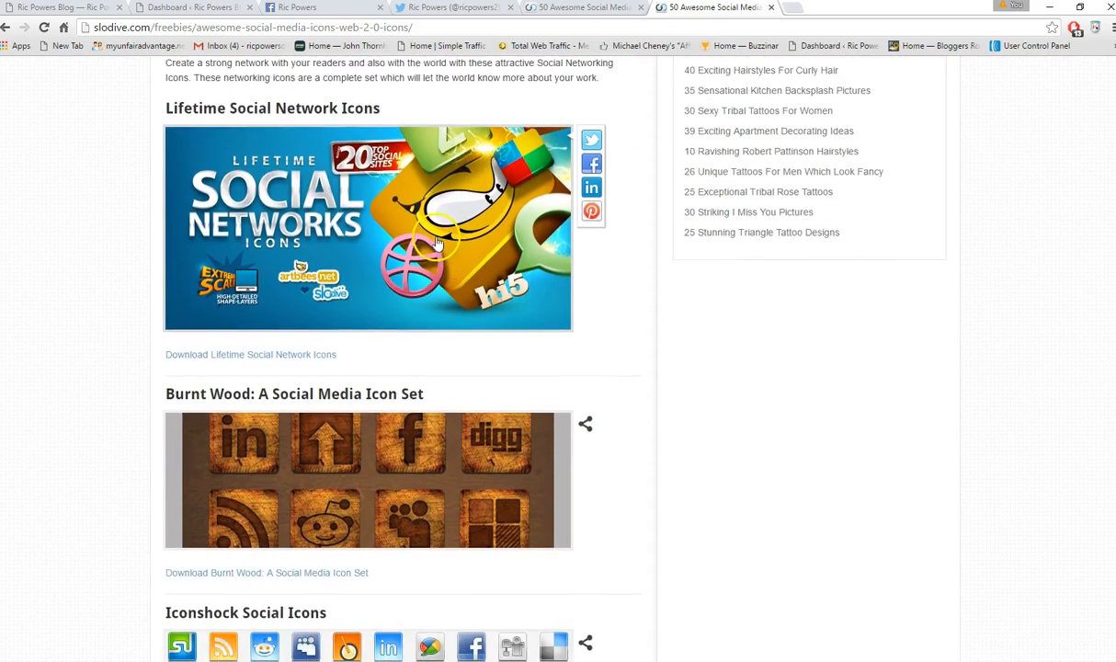
pyautogui.scroll(-4, 437, 242)
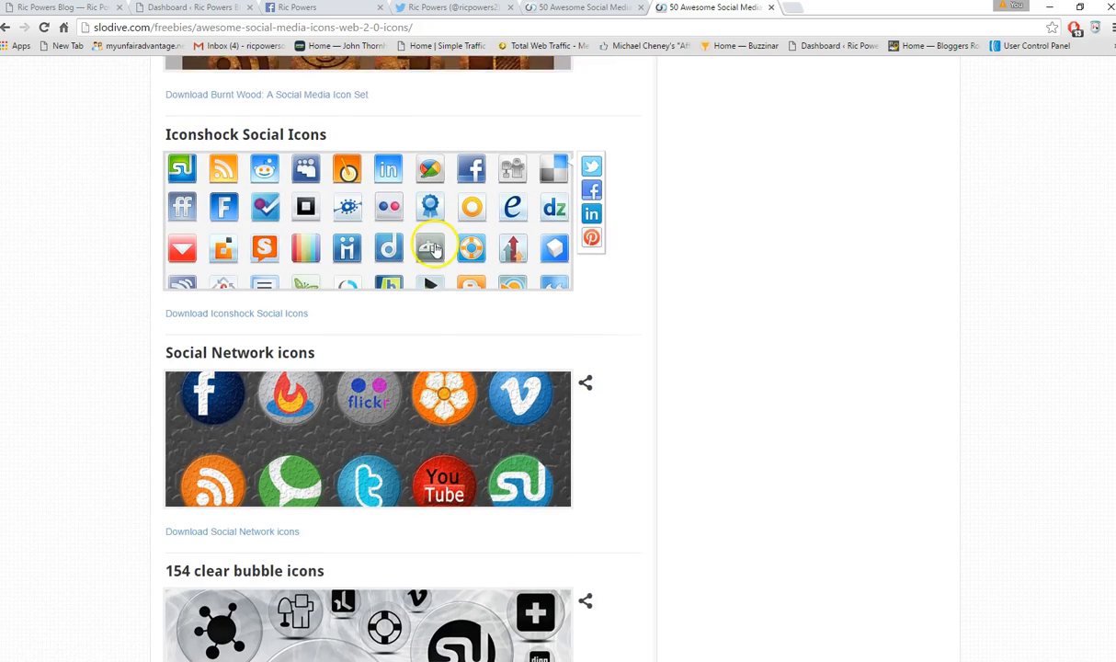
pyautogui.scroll(-2, 434, 221)
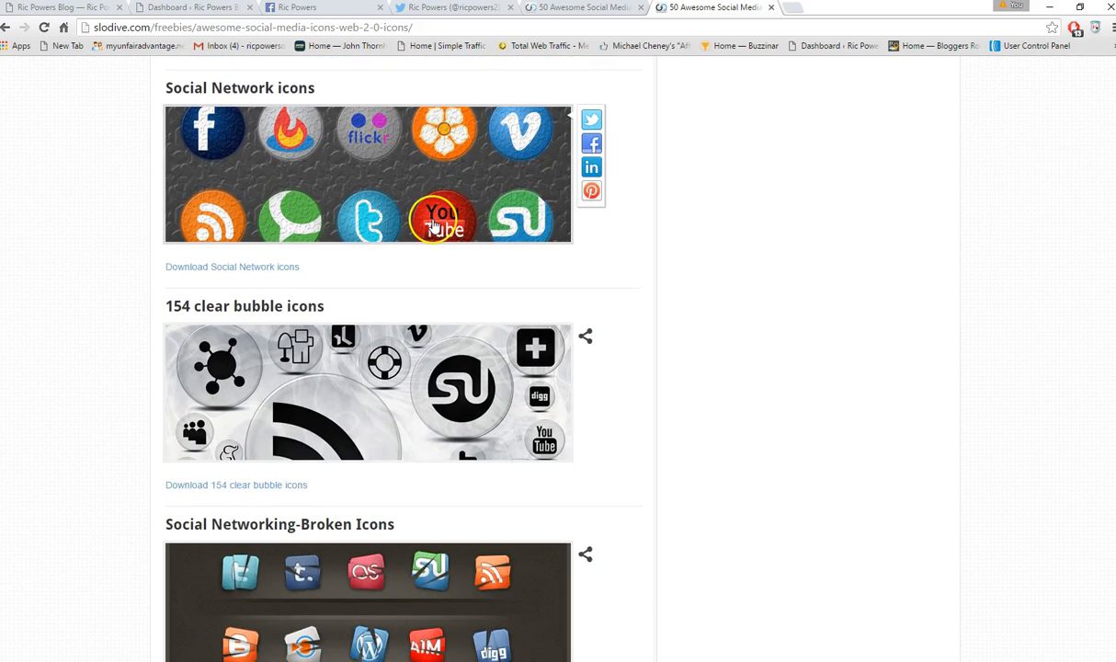
pyautogui.scroll(-2, 437, 240)
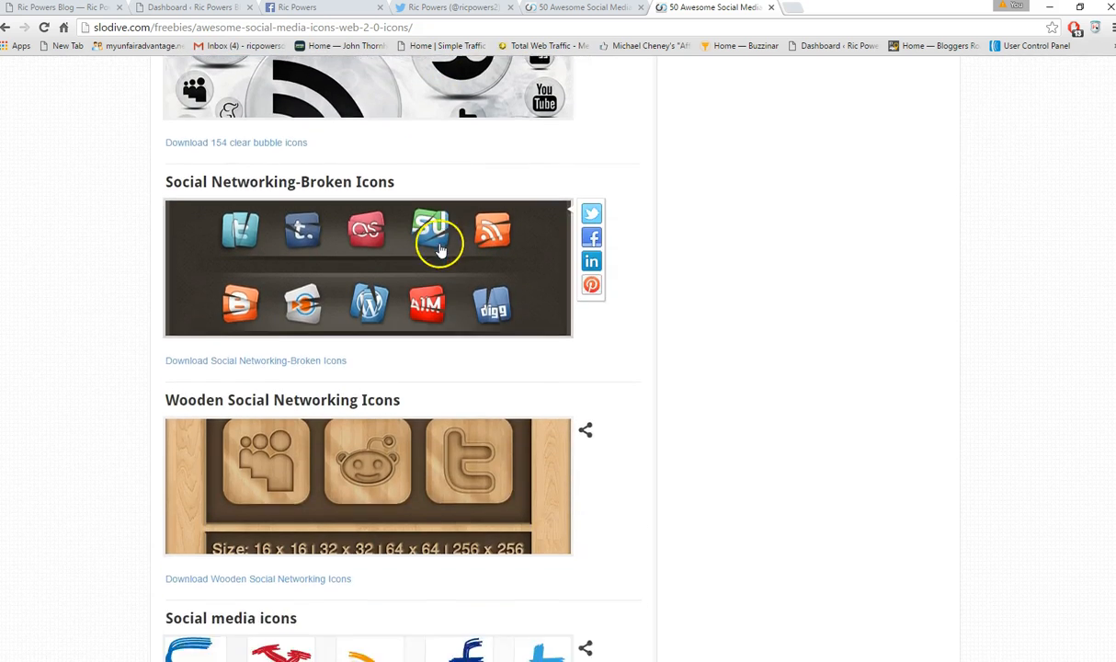
pyautogui.scroll(-2, 456, 279)
pyautogui.scroll(-8, 457, 281)
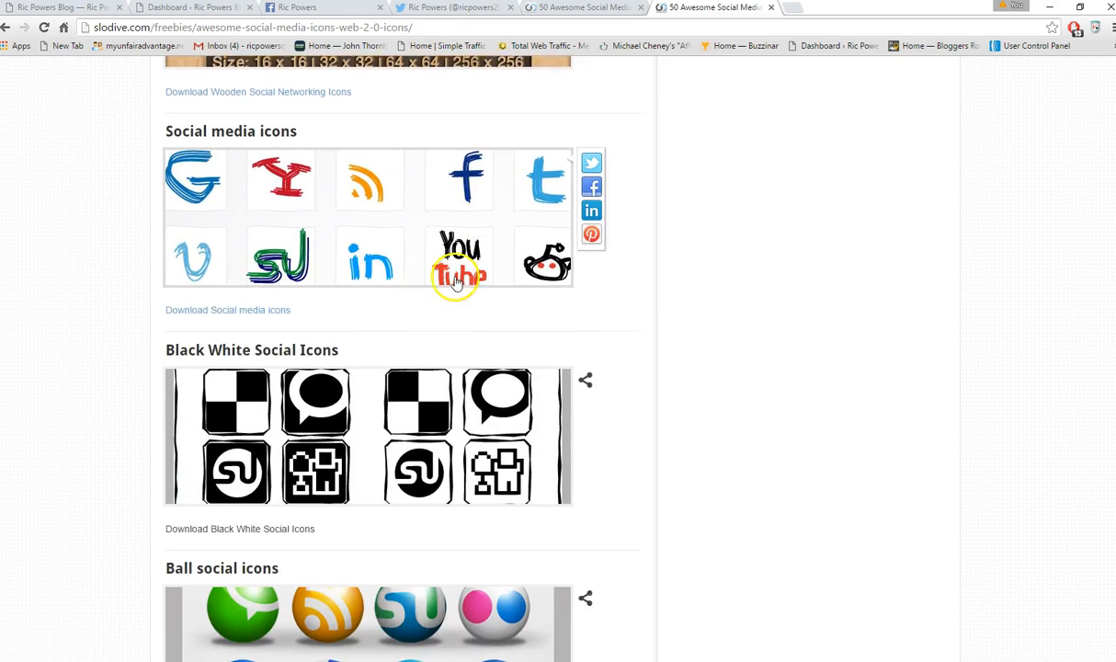
pyautogui.scroll(-6, 454, 286)
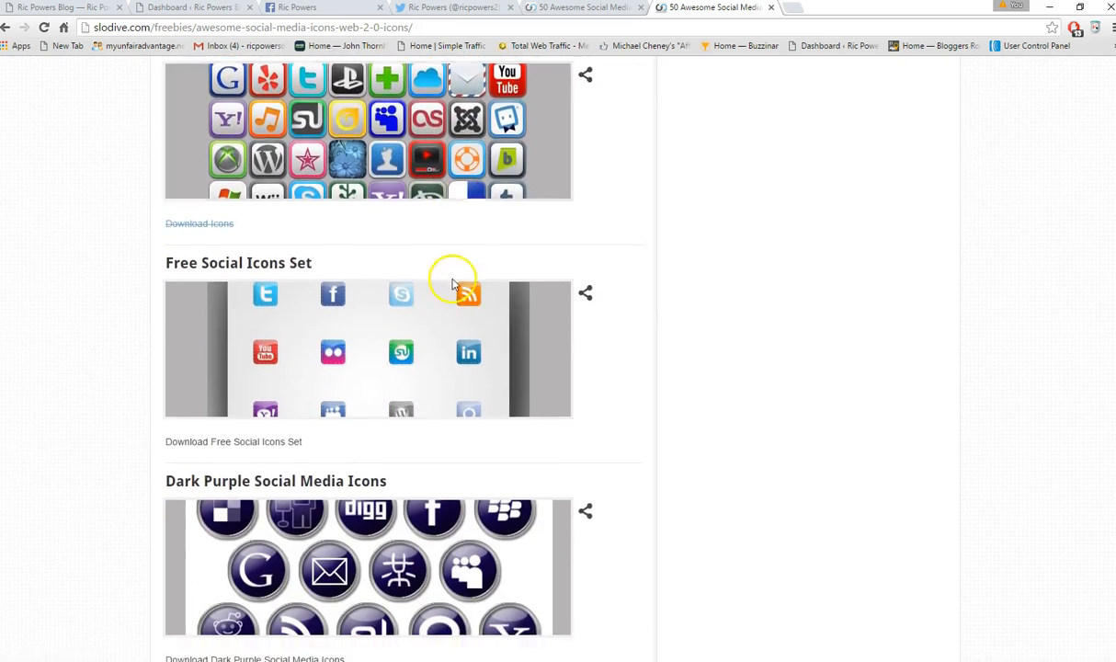
pyautogui.scroll(3, 454, 290)
pyautogui.scroll(4, 454, 291)
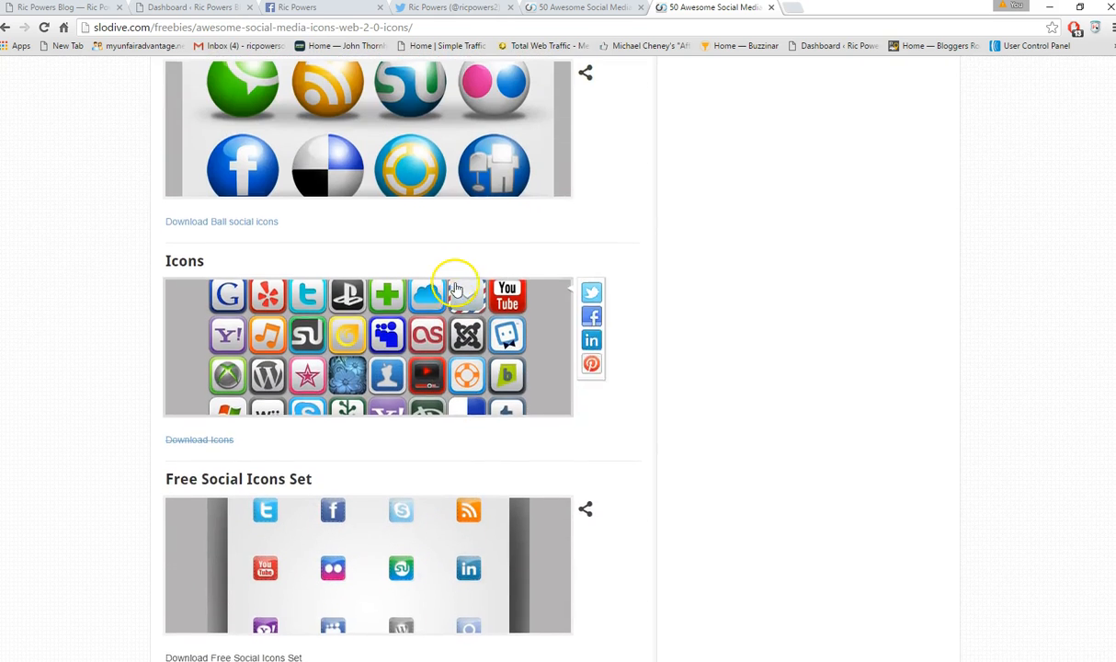
pyautogui.scroll(-3, 455, 291)
pyautogui.scroll(11, 457, 290)
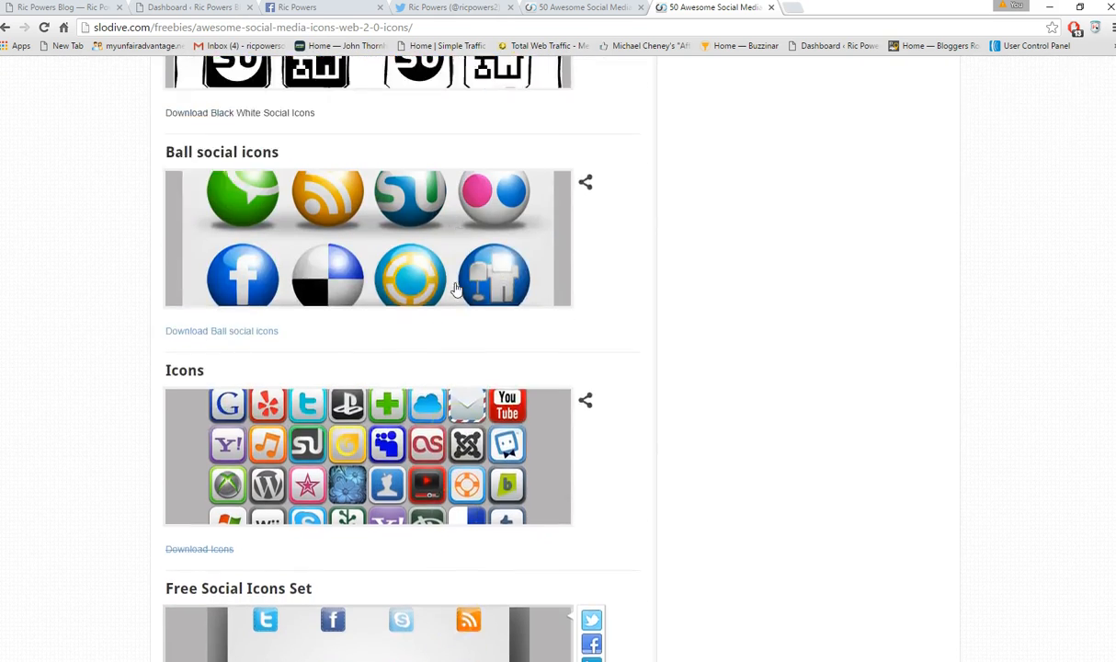
pyautogui.scroll(4, 456, 291)
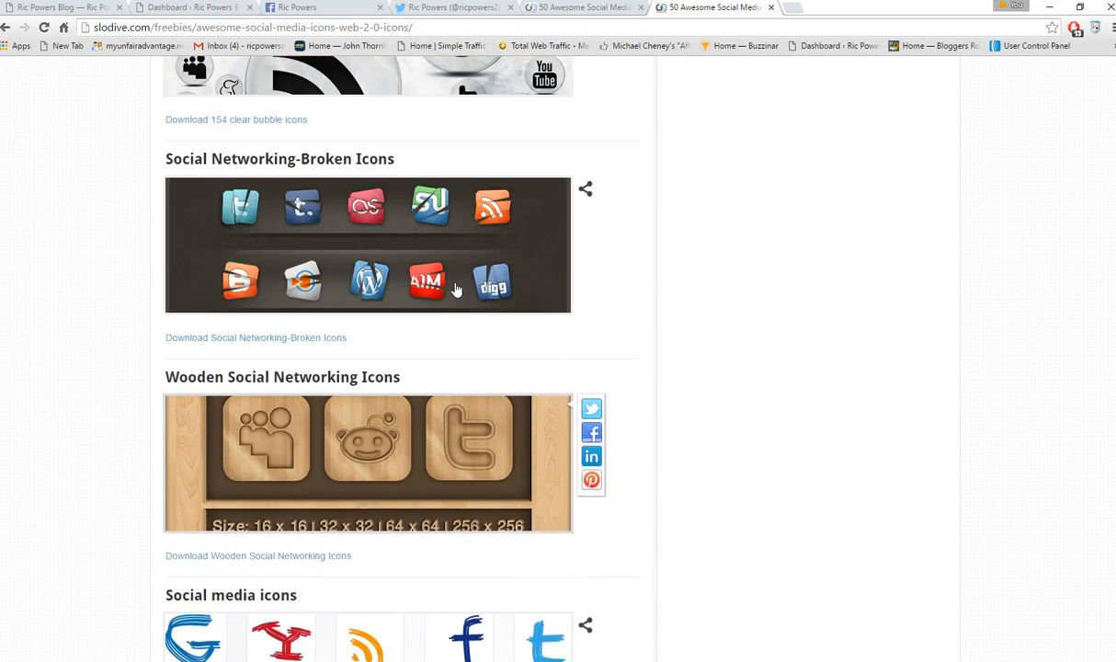
pyautogui.scroll(9, 458, 288)
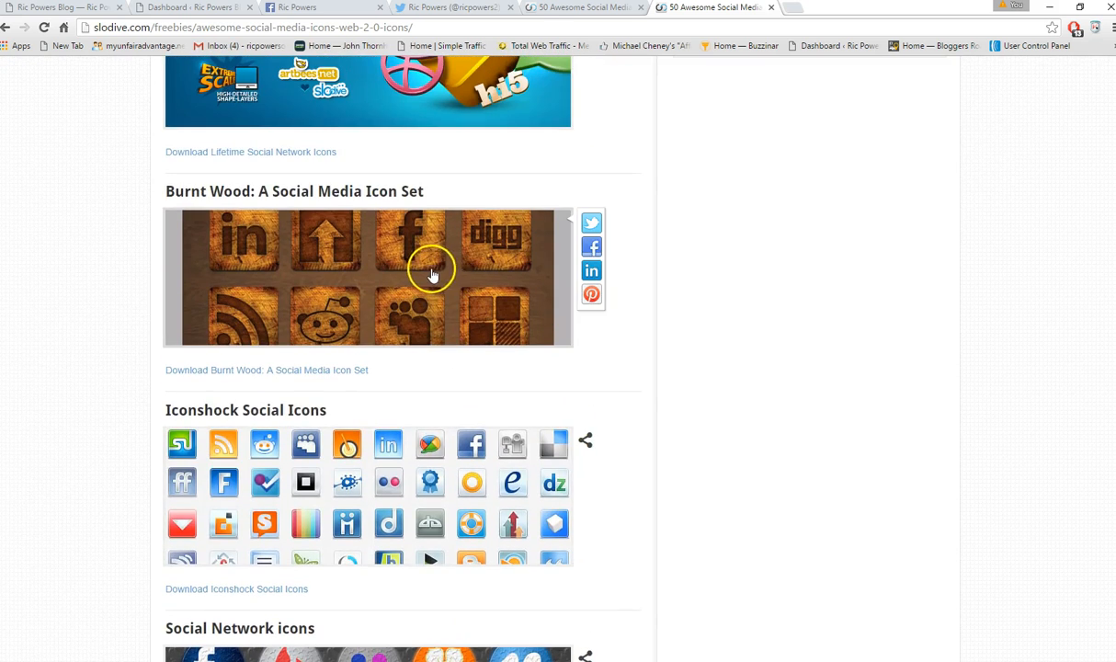
# - Open the Burnt Wood icon set's page, review its preview, licensing and ZIP download, and close the page
pyautogui.click(431, 273)
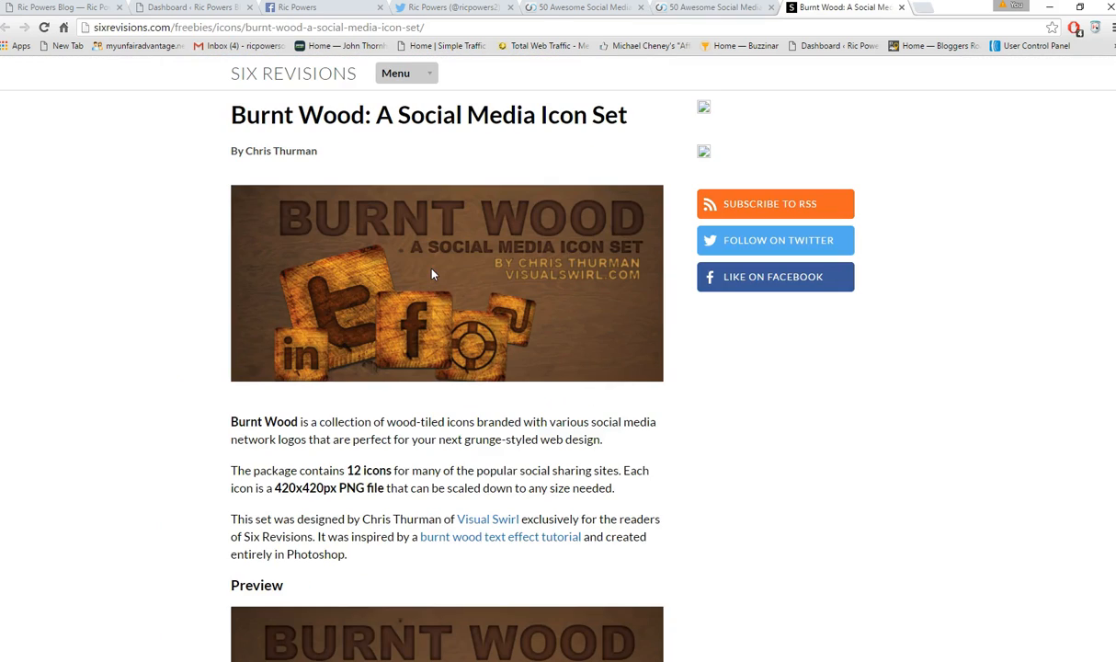
pyautogui.scroll(-1, 421, 290)
pyautogui.scroll(-5, 422, 294)
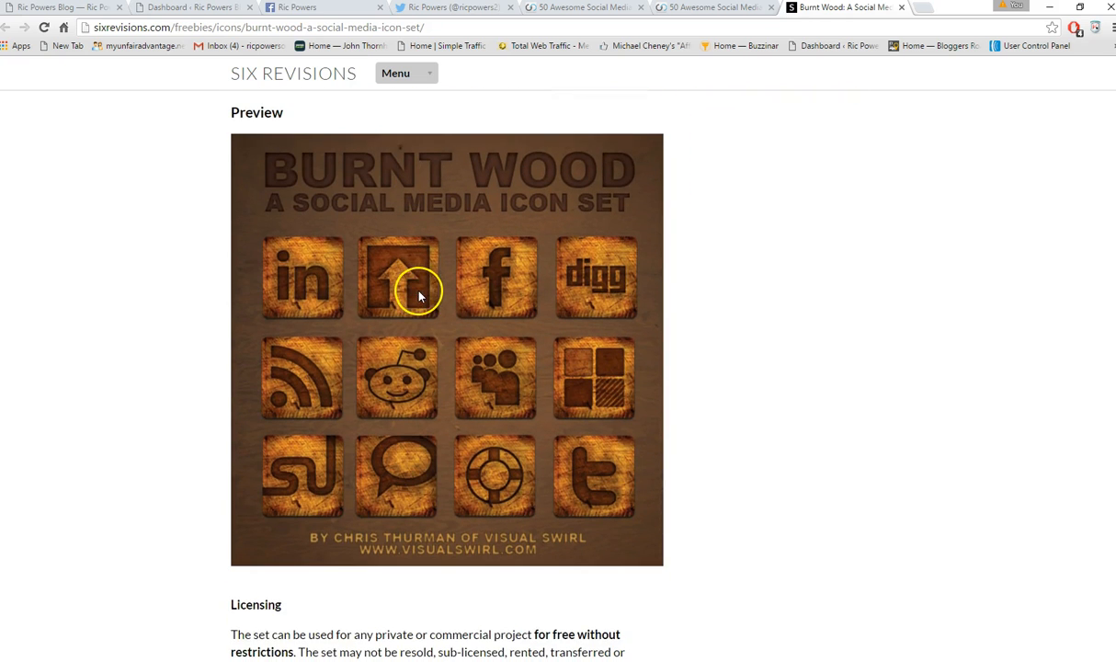
pyautogui.scroll(-4, 395, 432)
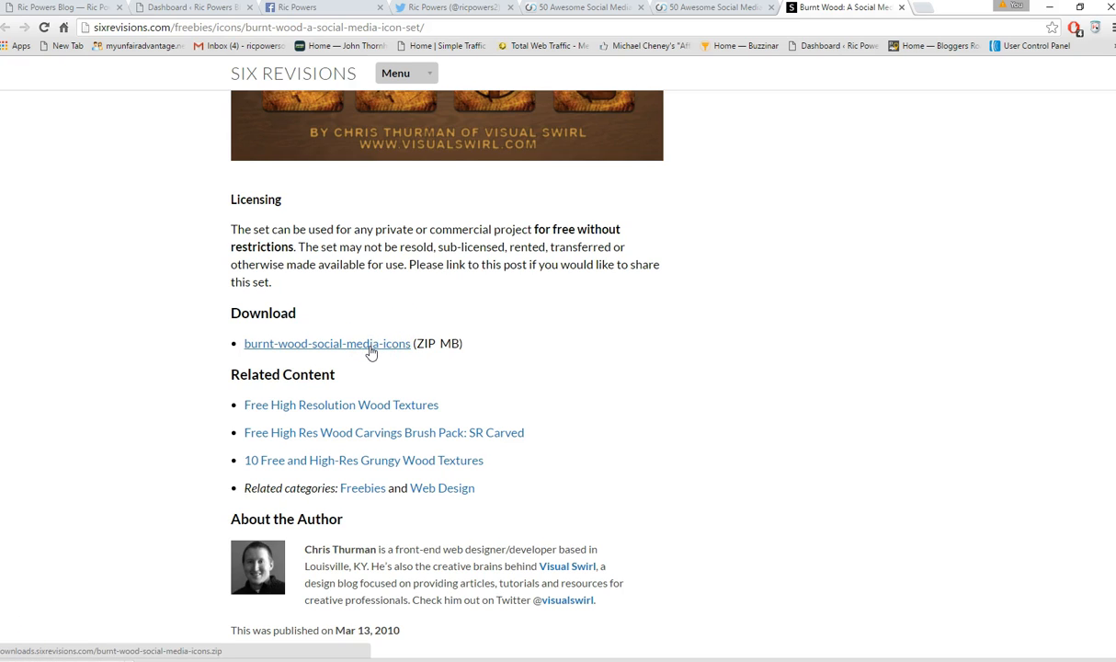
pyautogui.hotkey('ctrl', 'w')
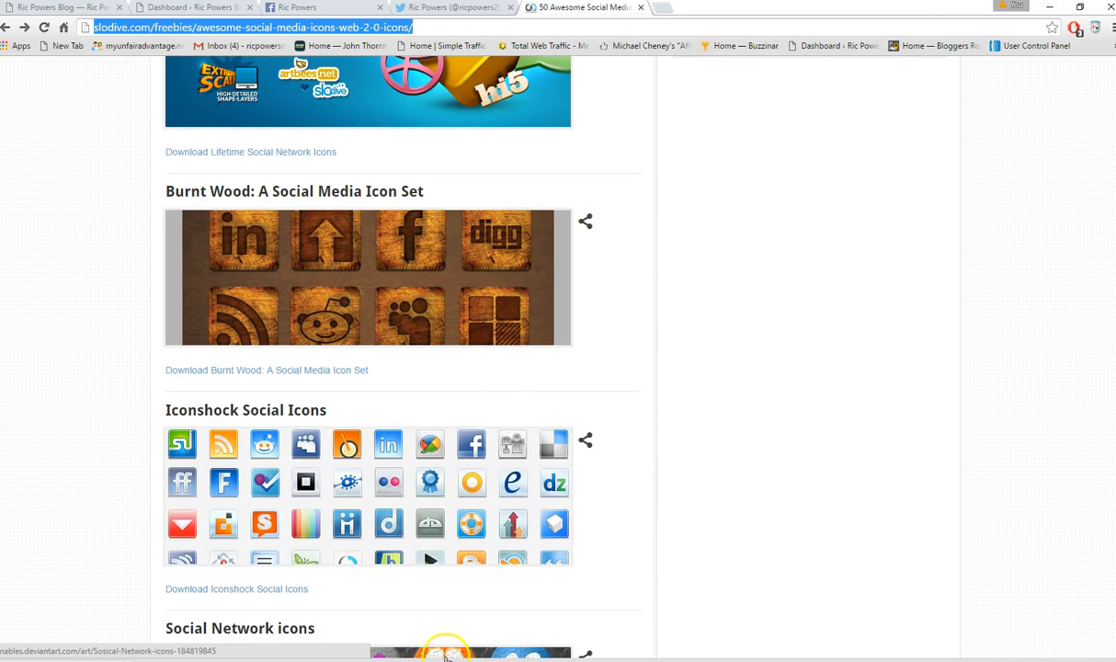
# - Switch to the desktop and open the icons folder inside burnt-wood-social-media-icons
pyautogui.press('super+d')
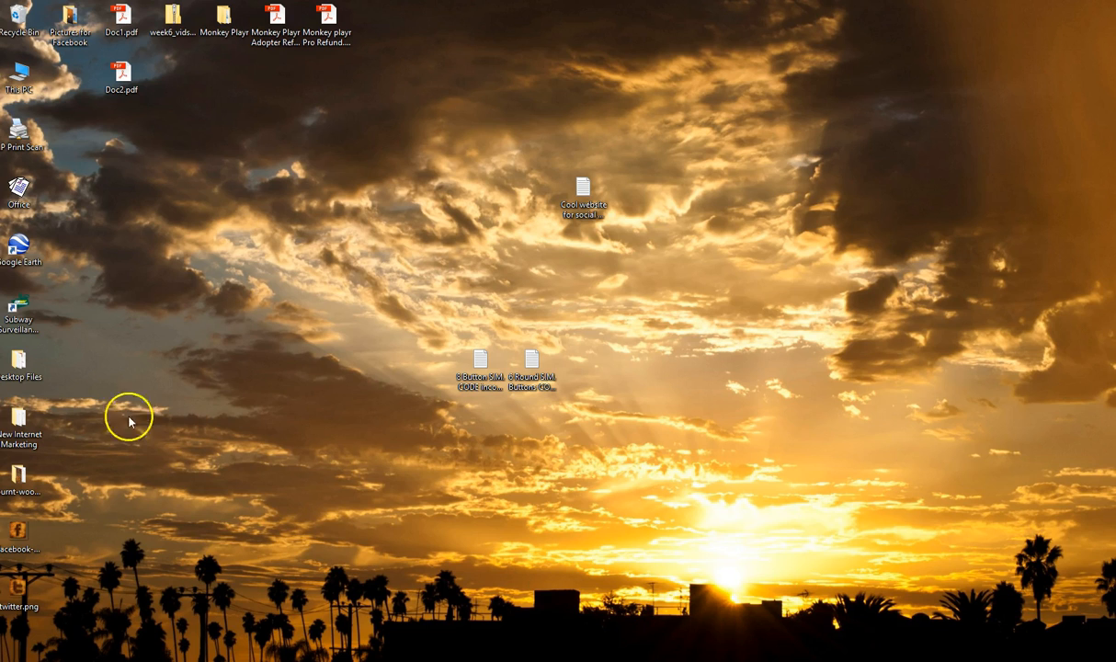
pyautogui.doubleClick(18, 478)
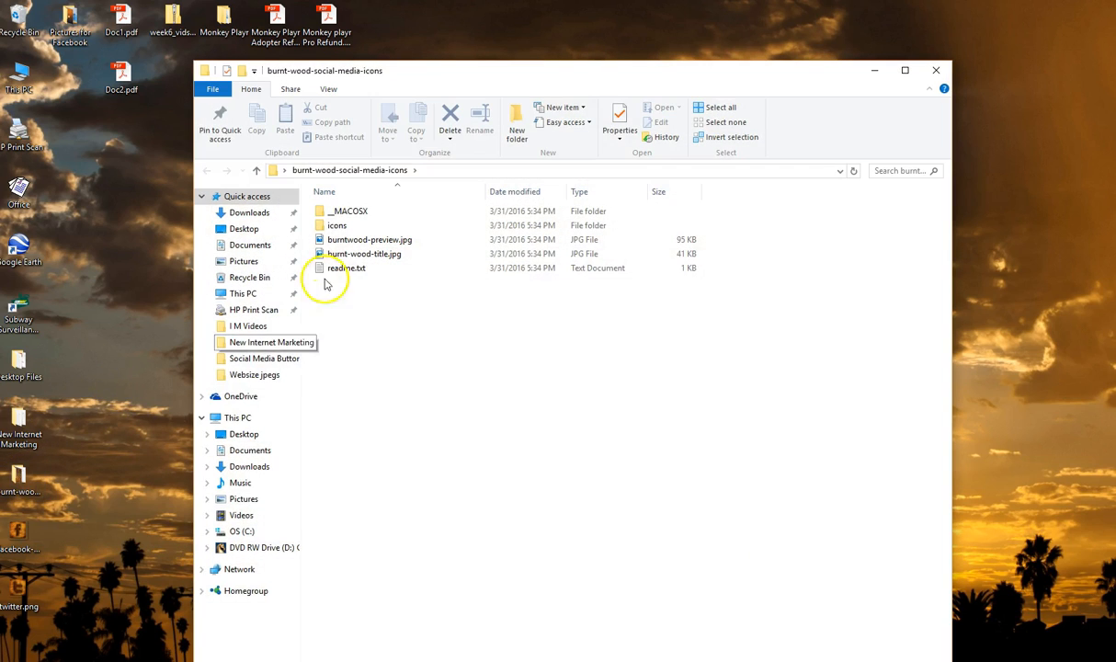
pyautogui.doubleClick(317, 225)
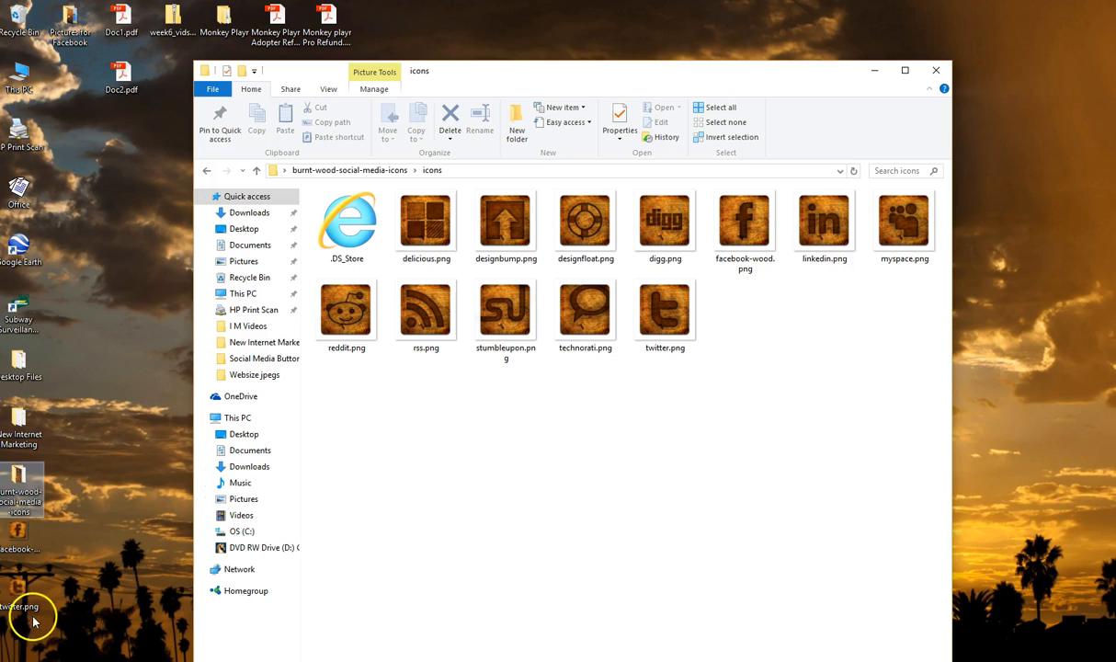
# - Delete the existing facebook-wood.png and twitter.png files from the desktop
pyautogui.rightClick(17, 534)
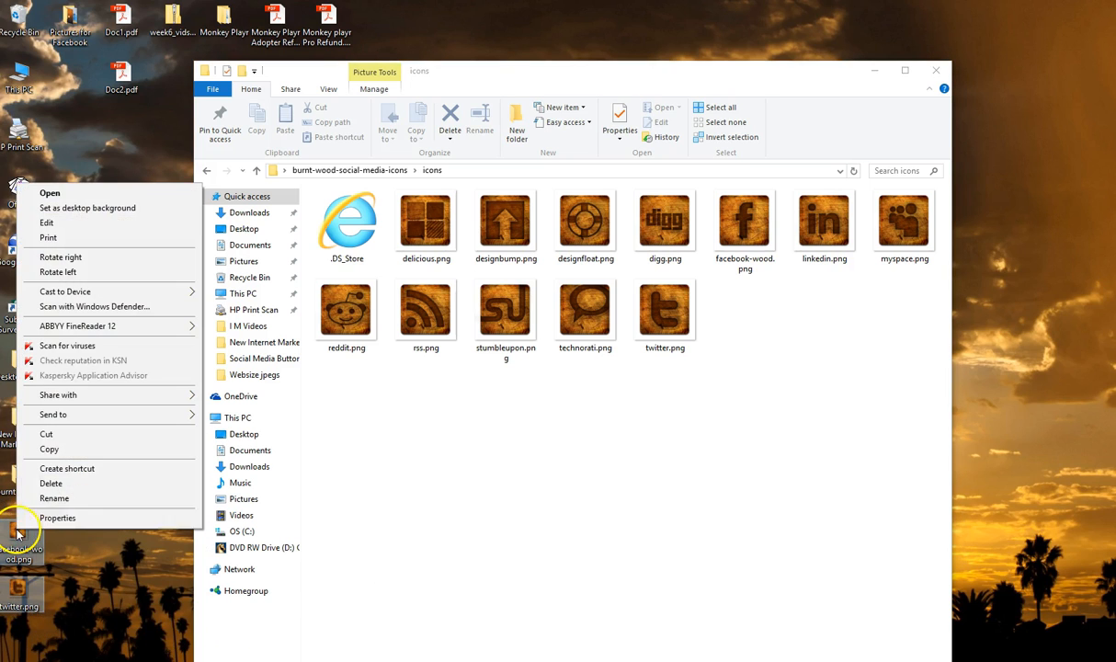
pyautogui.click(53, 483)
pyautogui.click(597, 365)
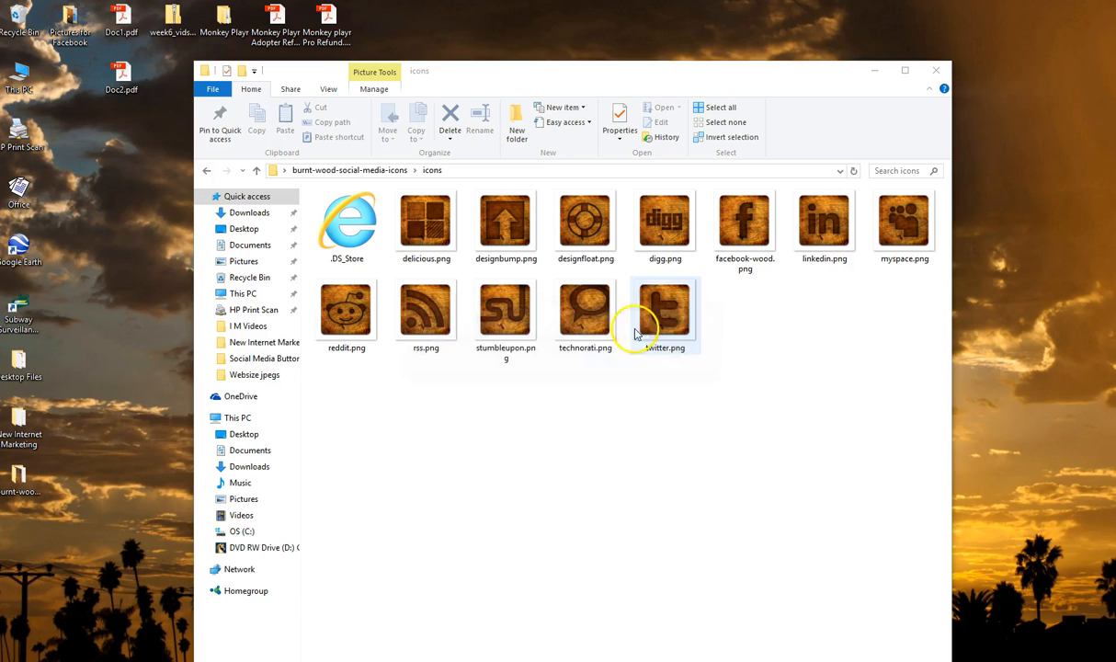
# - Move facebook-wood.png and twitter.png from the icons folder to the desktop and close the folder window
pyautogui.moveTo(742, 221); pyautogui.dragTo(129, 378)
pyautogui.moveTo(593, 309); pyautogui.dragTo(124, 463)
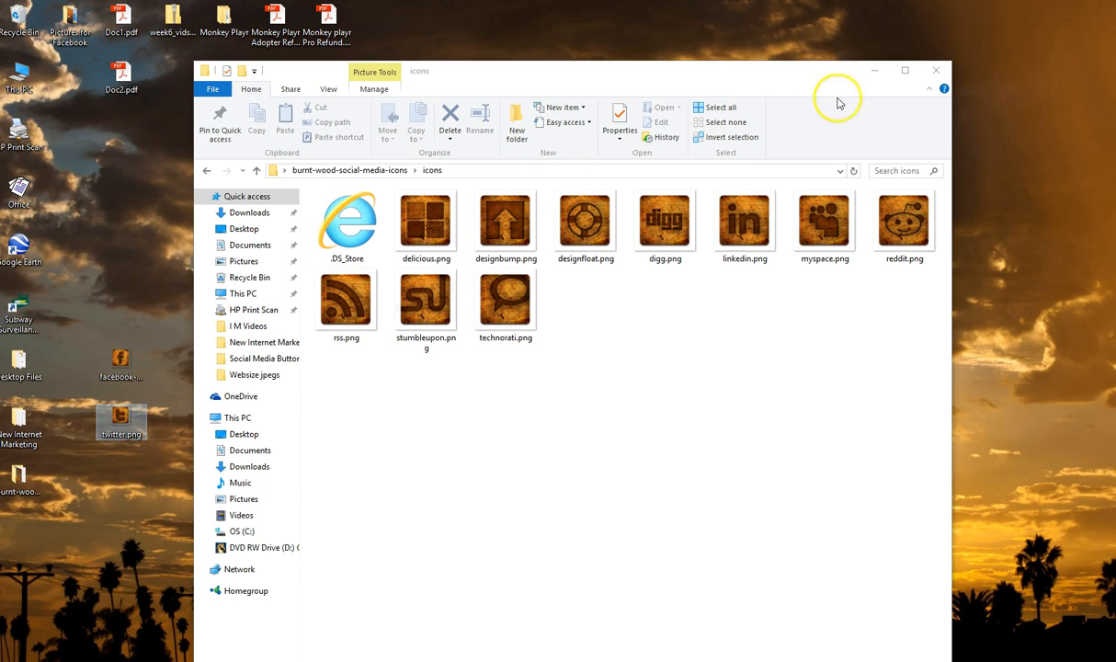
pyautogui.click(935, 70)
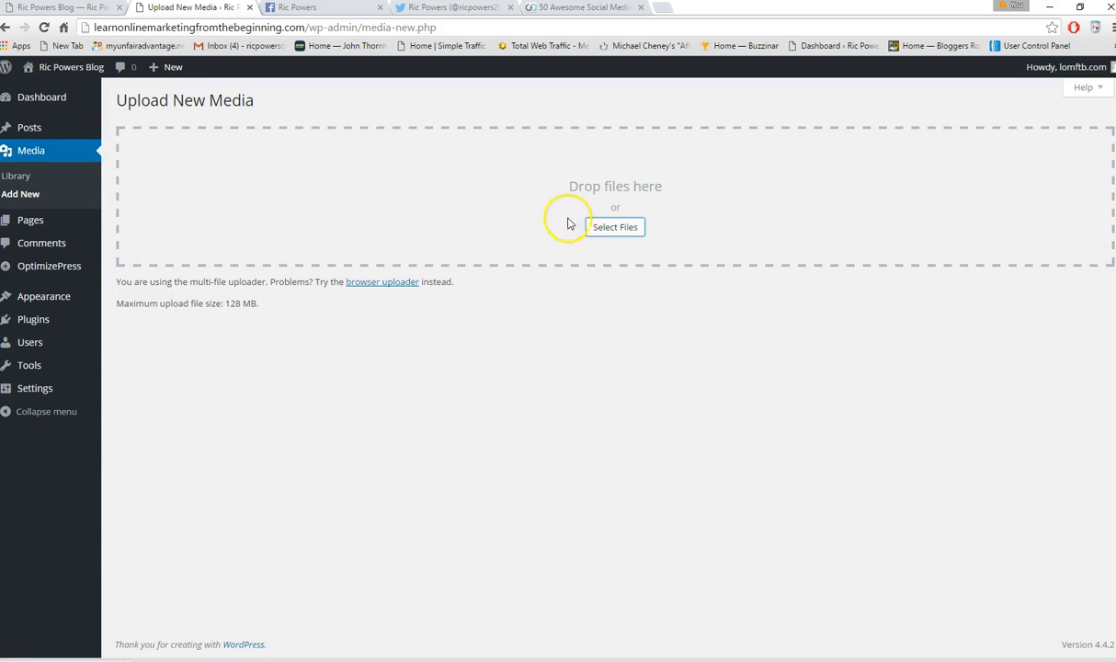
# - Upload twitter.png and facebook-wood.png from the desktop to the WordPress media library
pyautogui.click(615, 227)
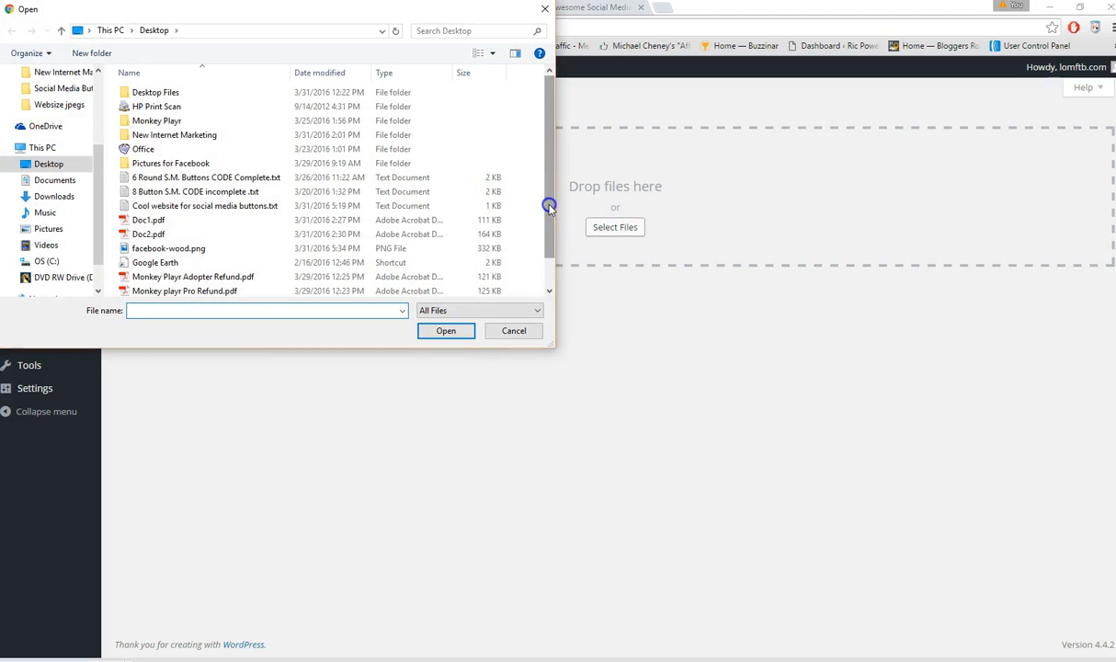
pyautogui.moveTo(551, 204); pyautogui.dragTo(553, 271)
pyautogui.click(140, 275)
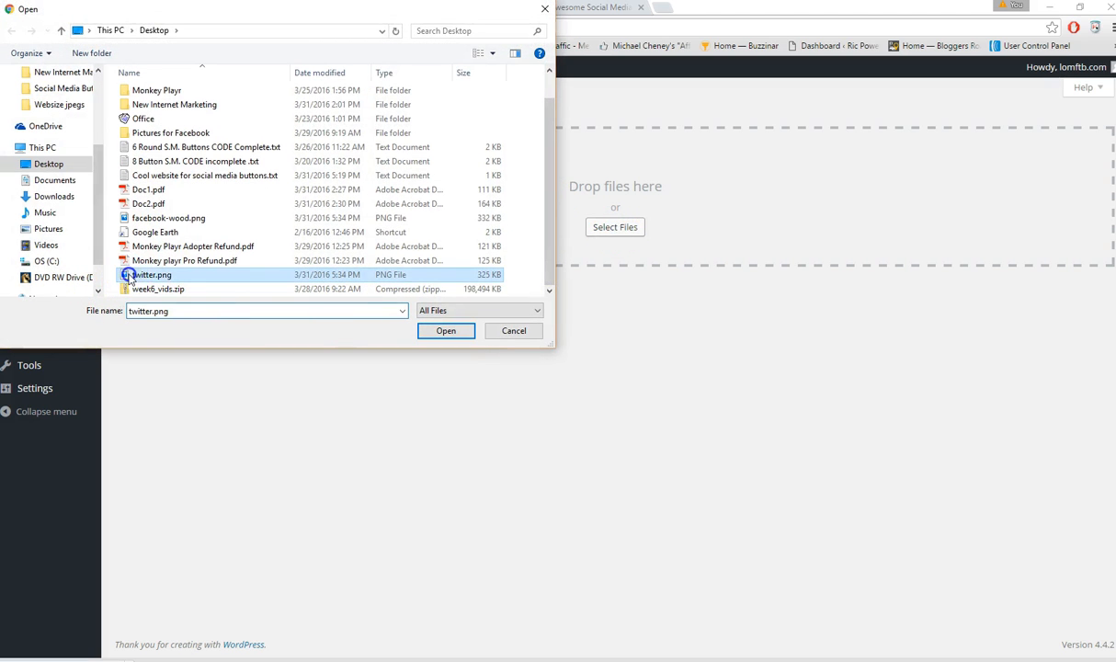
pyautogui.keyDown('ctrl'); pyautogui.click(128, 222); pyautogui.keyUp('ctrl')
pyautogui.click(437, 330)
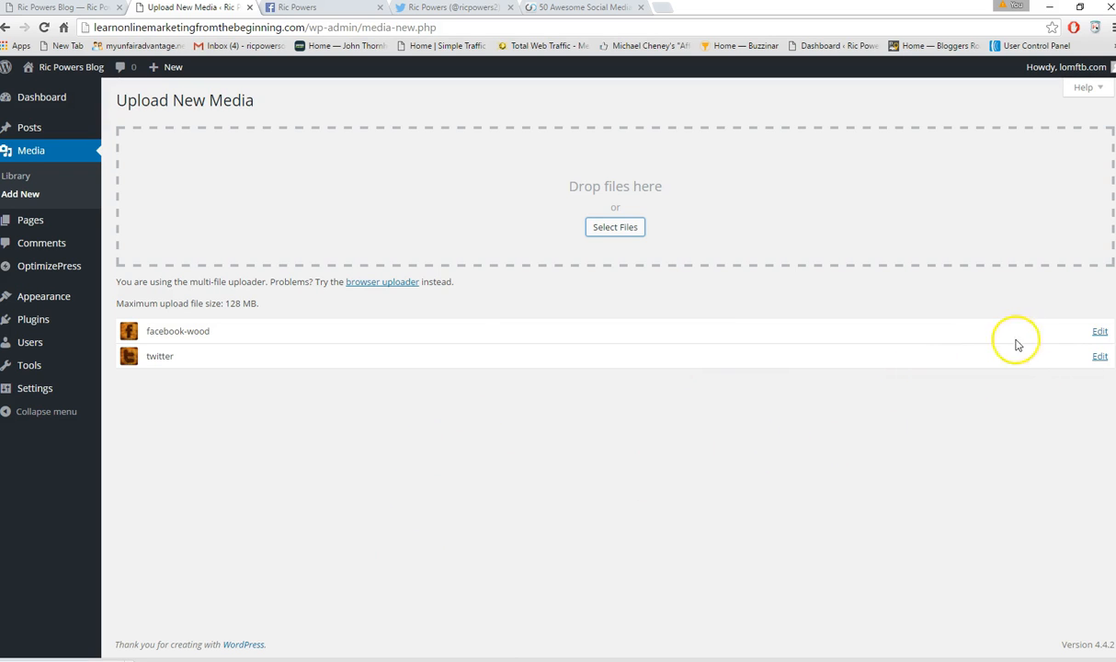
# - Open the uploaded twitter image for editing, scale it to 80 × 80 and update the media item
pyautogui.click(1099, 356)
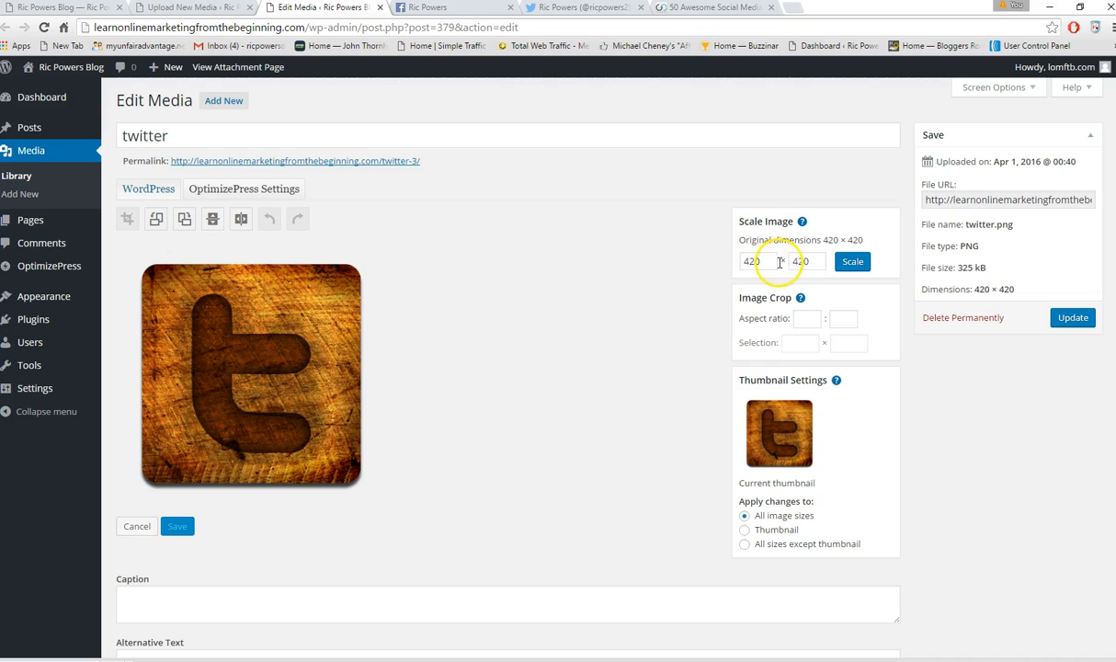
pyautogui.moveTo(765, 260); pyautogui.dragTo(707, 270)
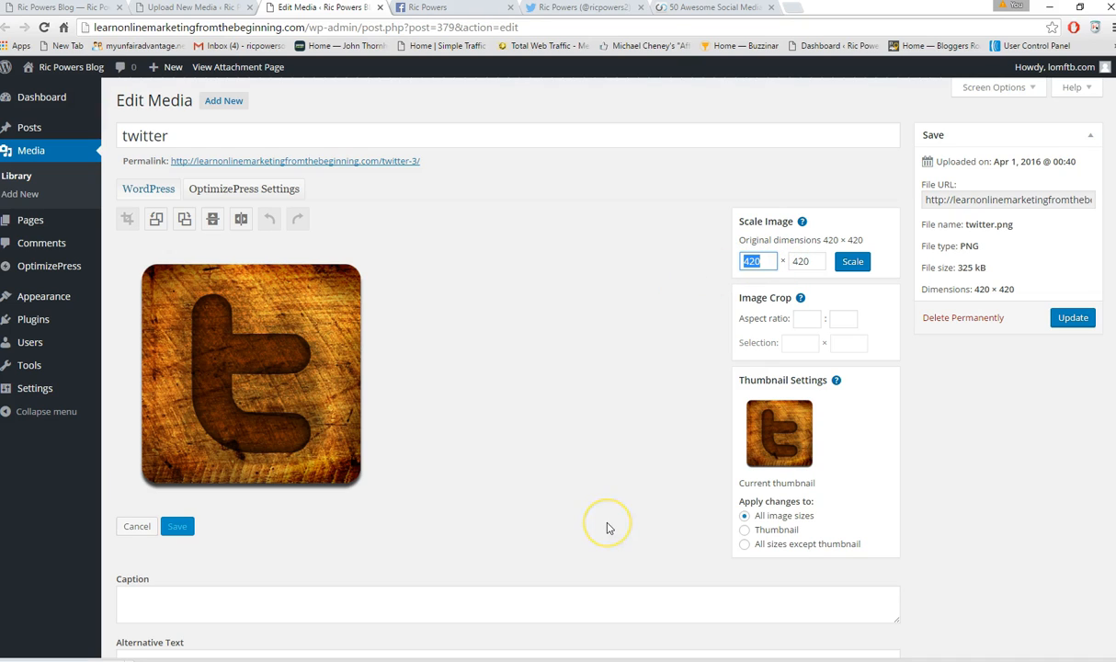
pyautogui.click(852, 262)
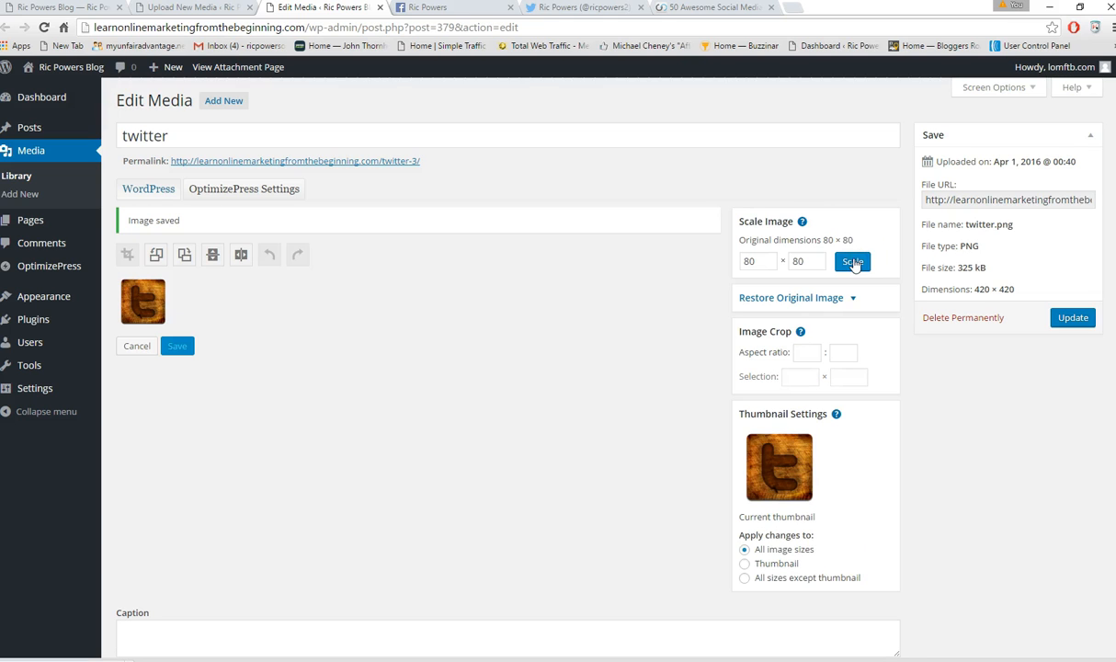
pyautogui.click(1075, 319)
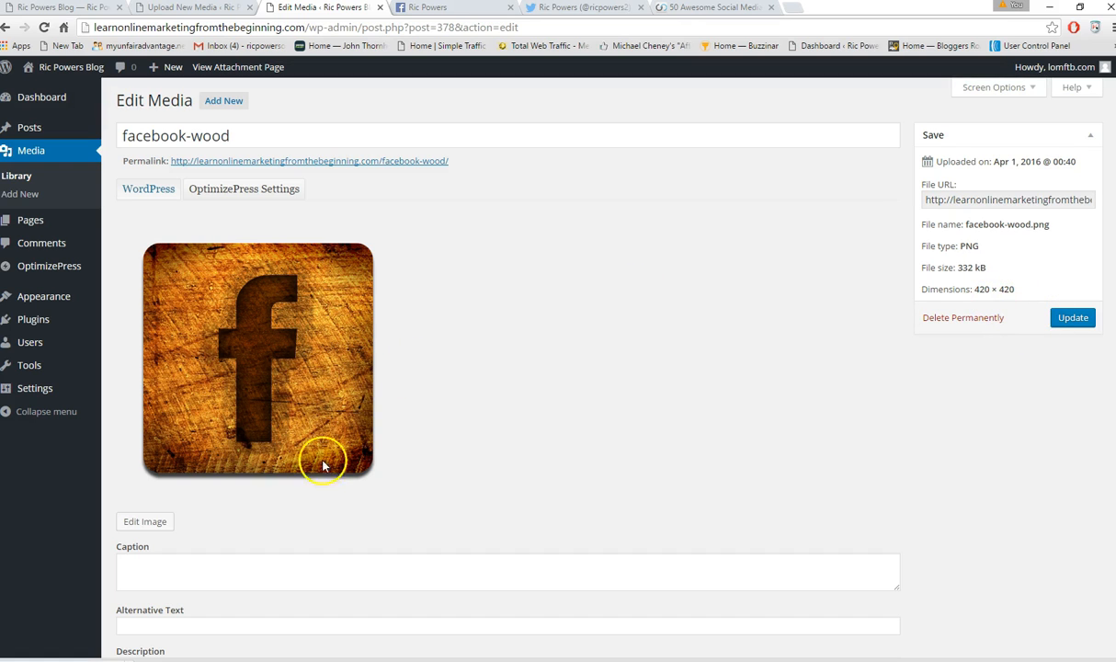
# - Scale the facebook-wood image to 80 × 80 in the image editor
pyautogui.click(154, 521)
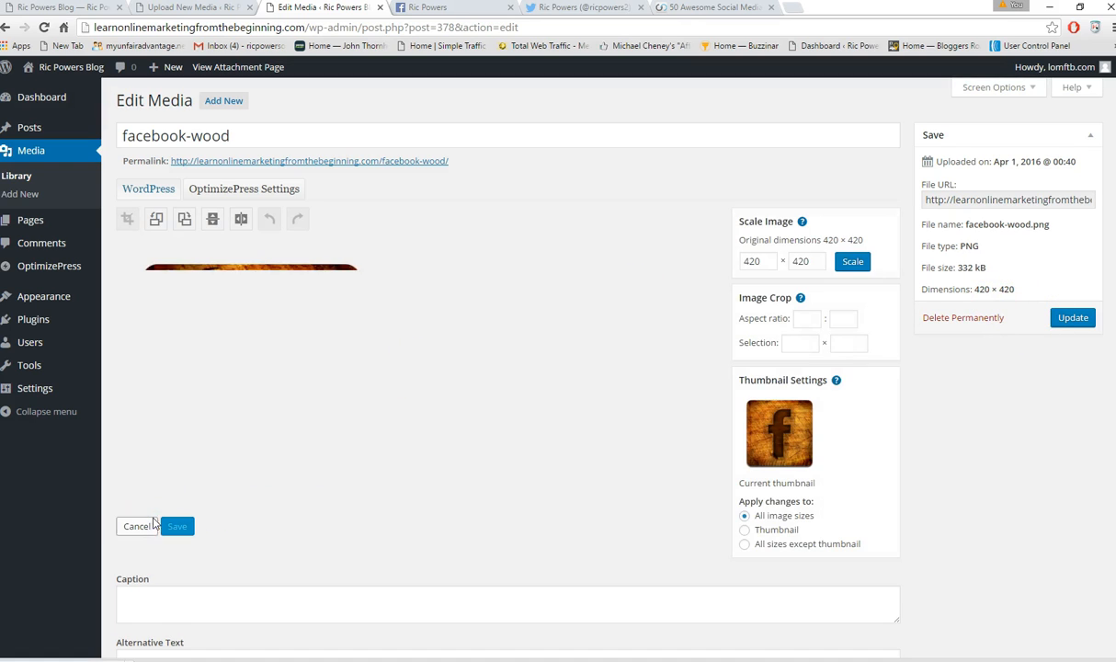
pyautogui.moveTo(766, 261); pyautogui.dragTo(710, 264)
pyautogui.write('80')
pyautogui.click(852, 261)
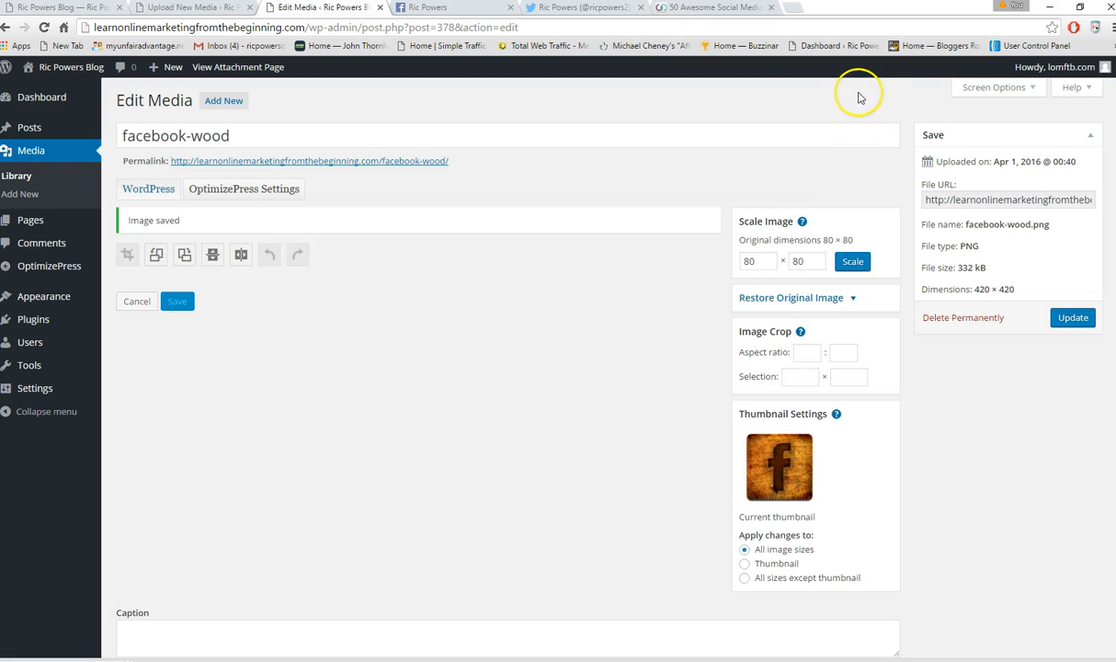
# - Update the facebook-wood media item and review the two wooden icons among the images in the media library
pyautogui.click(1080, 318)
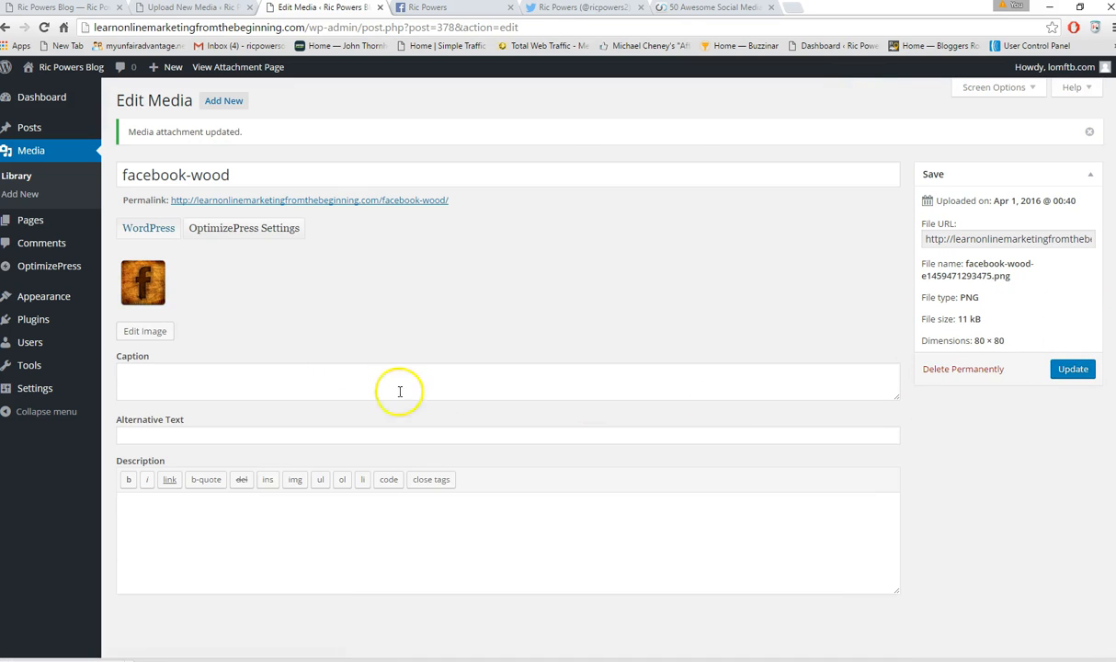
pyautogui.click(21, 176)
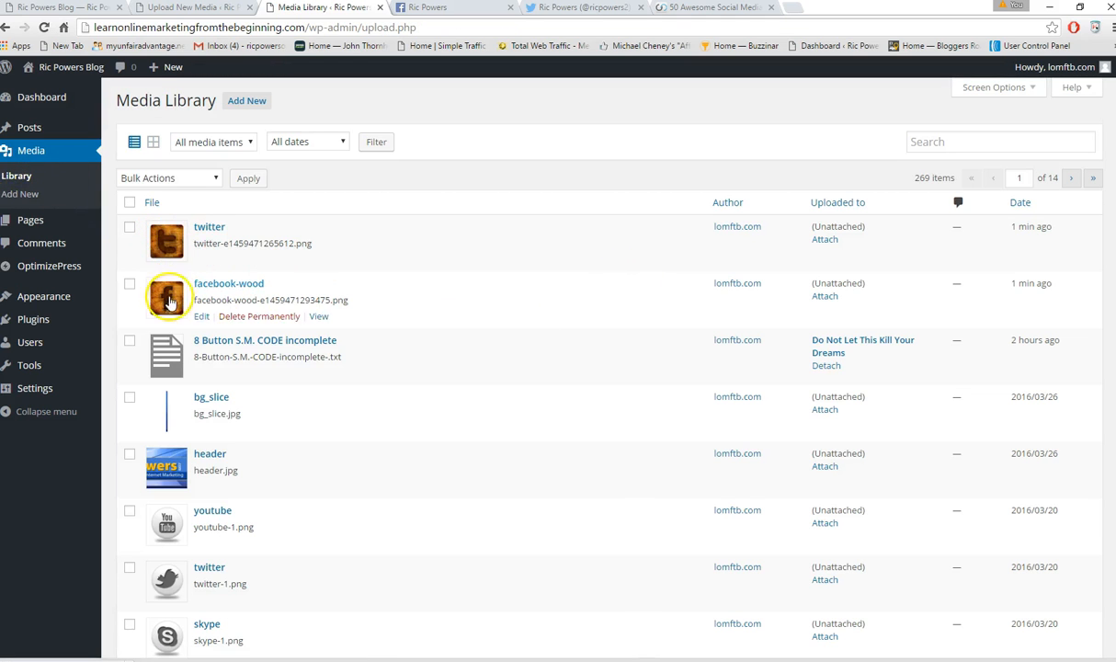
pyautogui.scroll(-5, 317, 359)
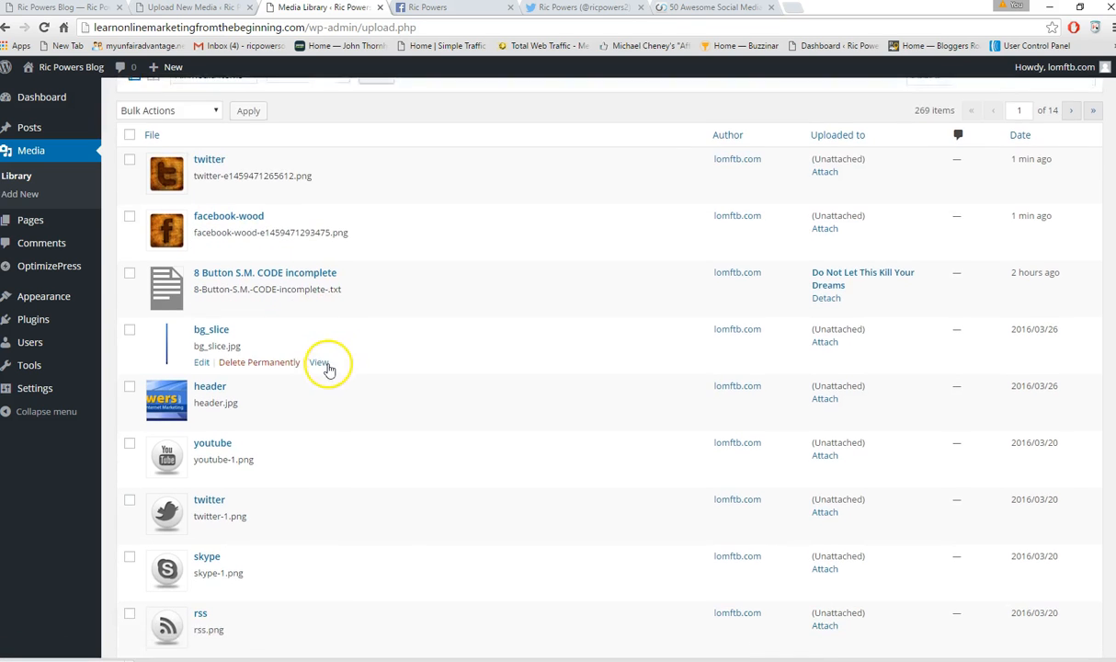
pyautogui.scroll(-4, 313, 379)
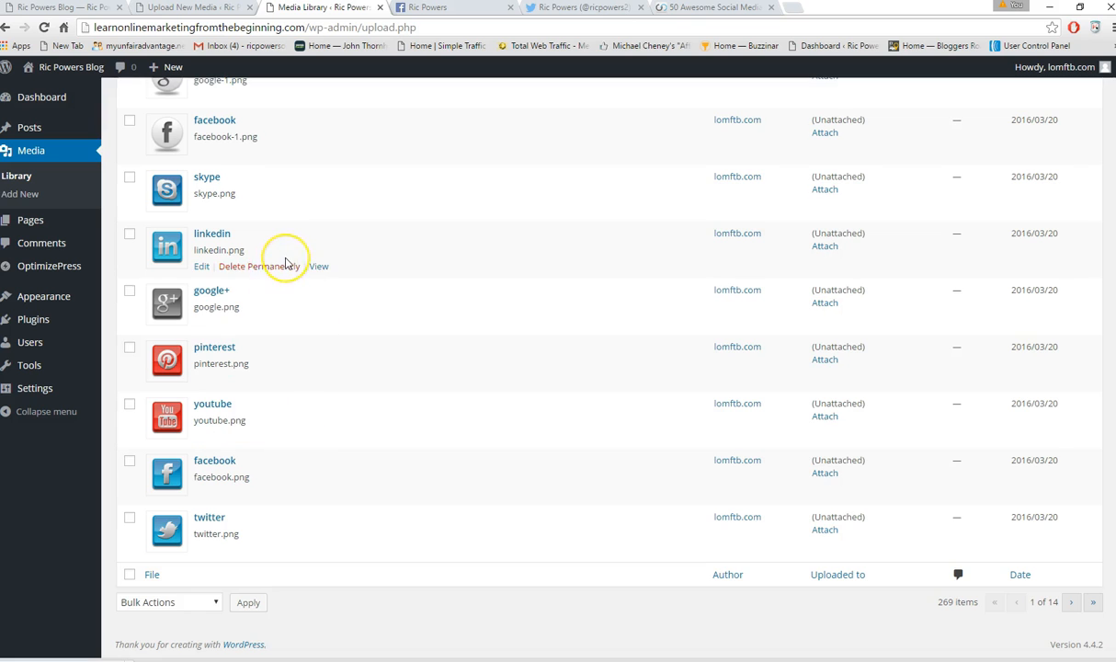
pyautogui.scroll(4, 283, 263)
pyautogui.scroll(2, 285, 264)
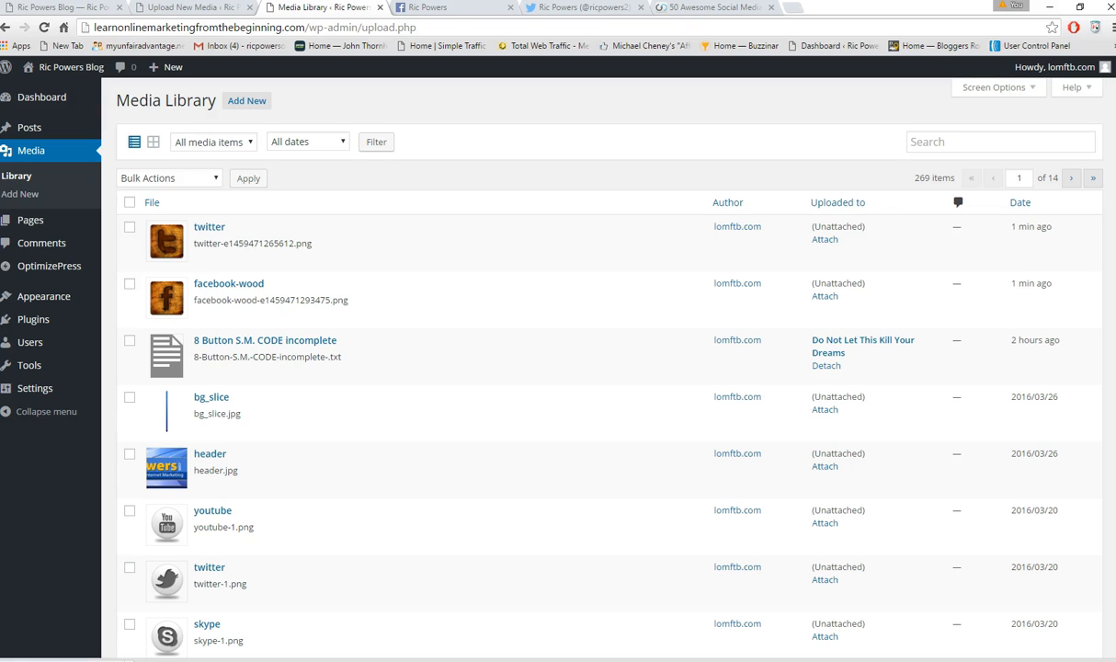
# - Open the site's Widgets page and look at the sidebar area on the blog's front page
pyautogui.moveTo(214, 410)
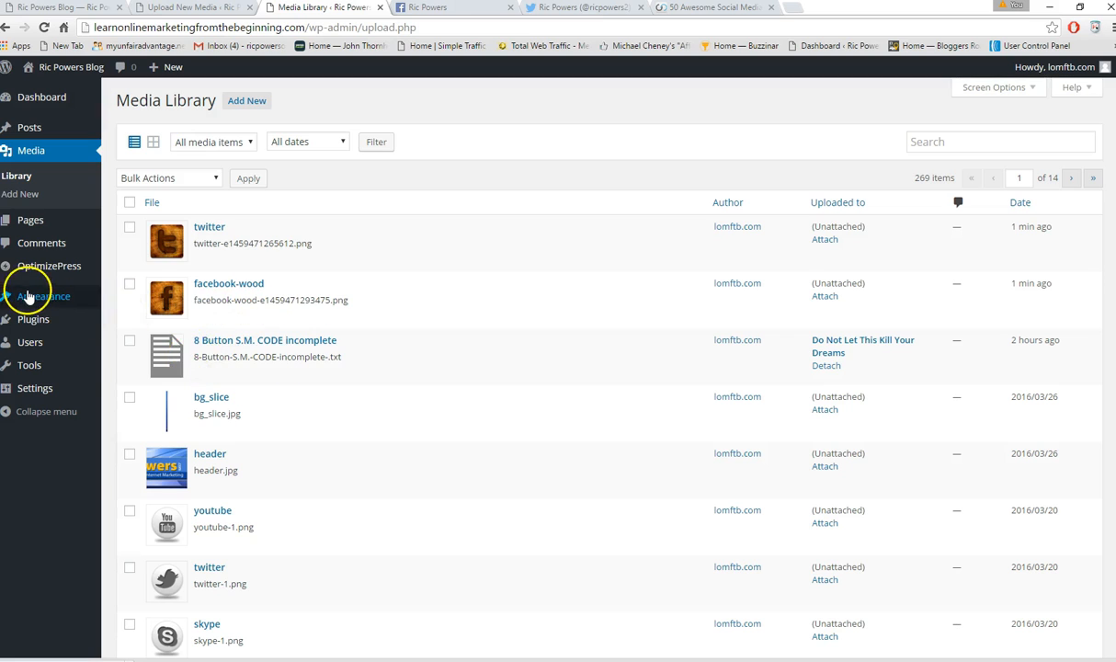
pyautogui.moveTo(38, 300)
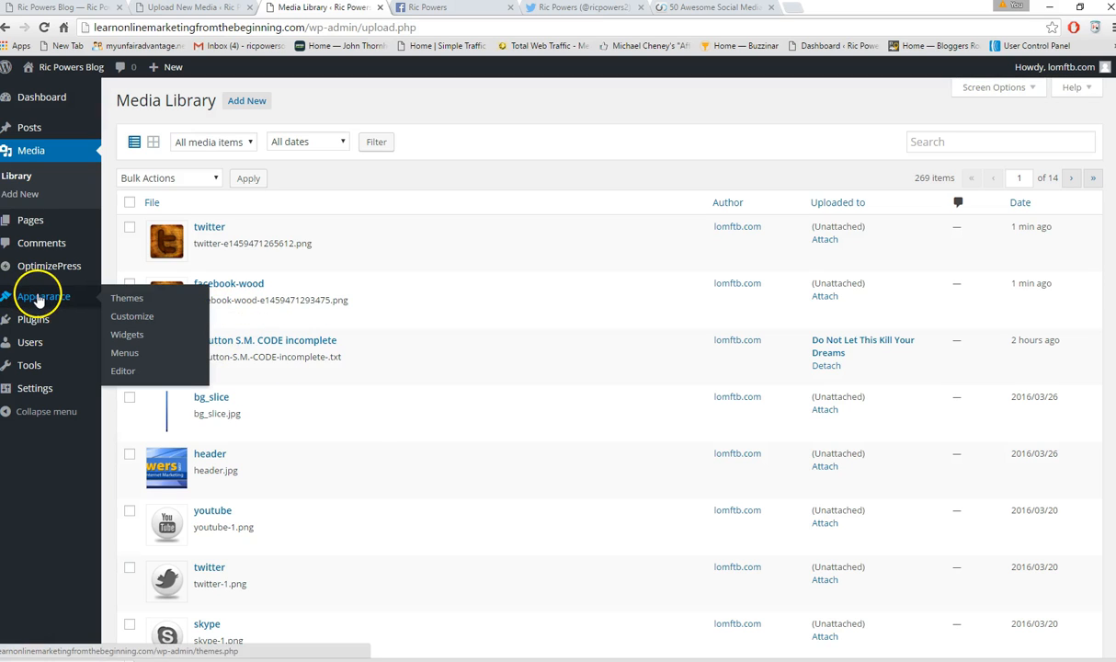
pyautogui.click(133, 336)
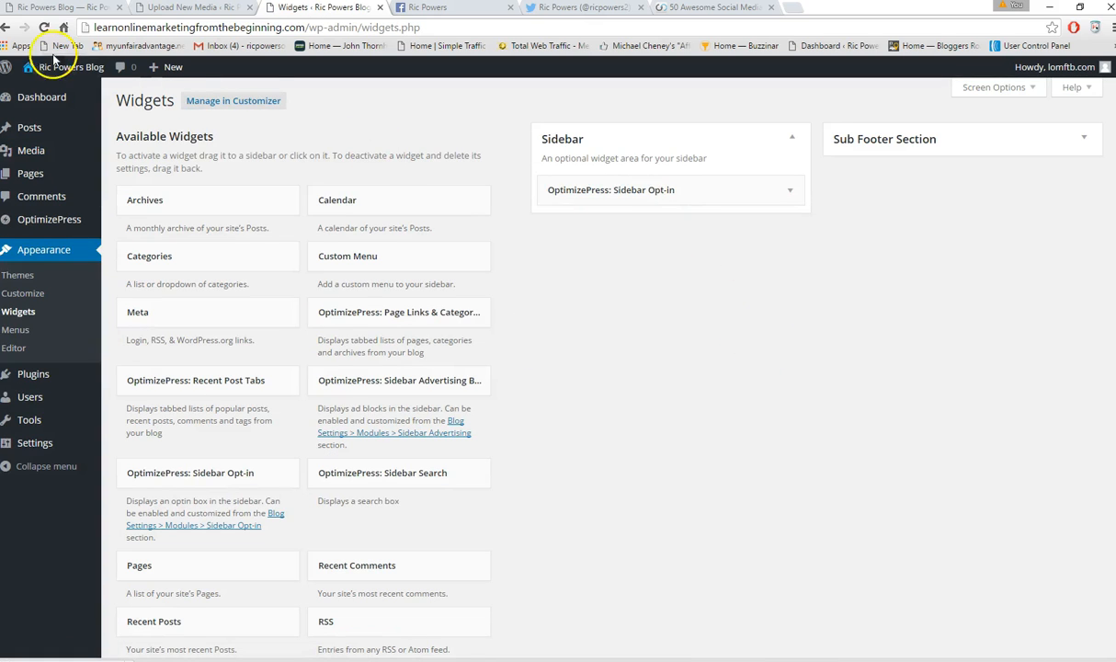
pyautogui.click(33, 7)
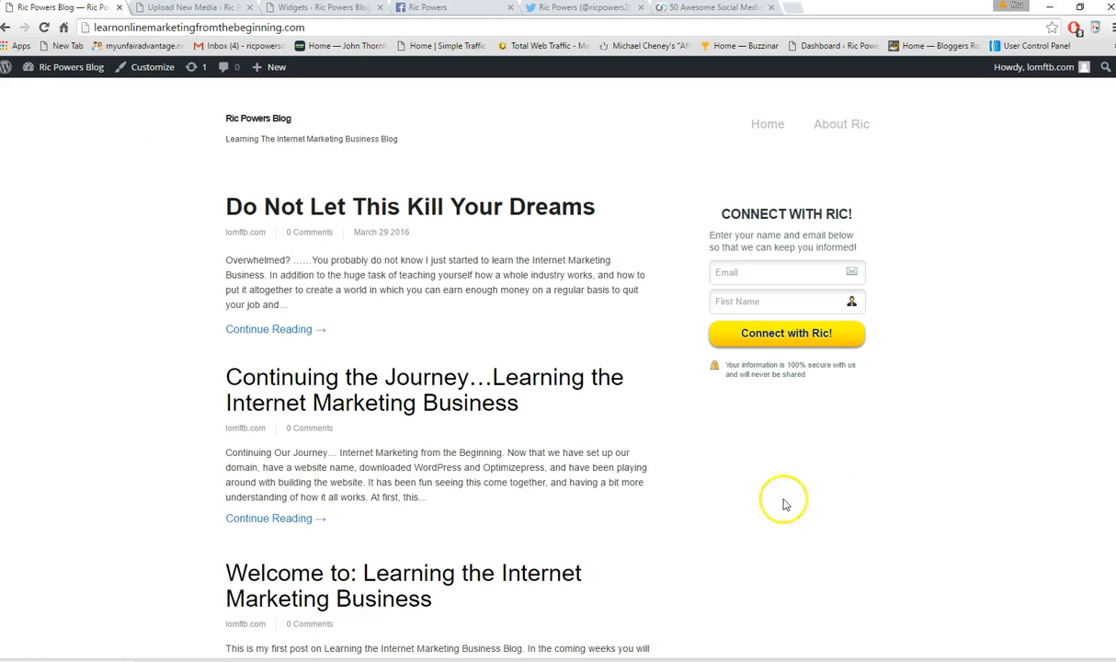
# - Add a Text widget to the Sidebar area from the Widgets page, replacing the Upload New Media page
pyautogui.click(169, 11)
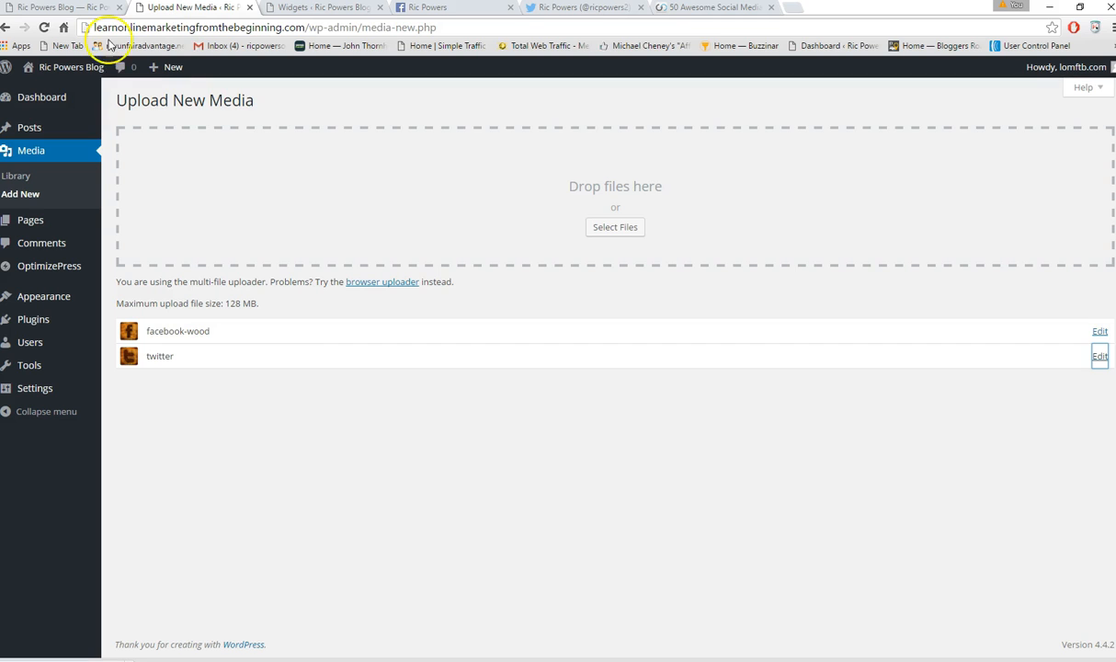
pyautogui.moveTo(45, 295)
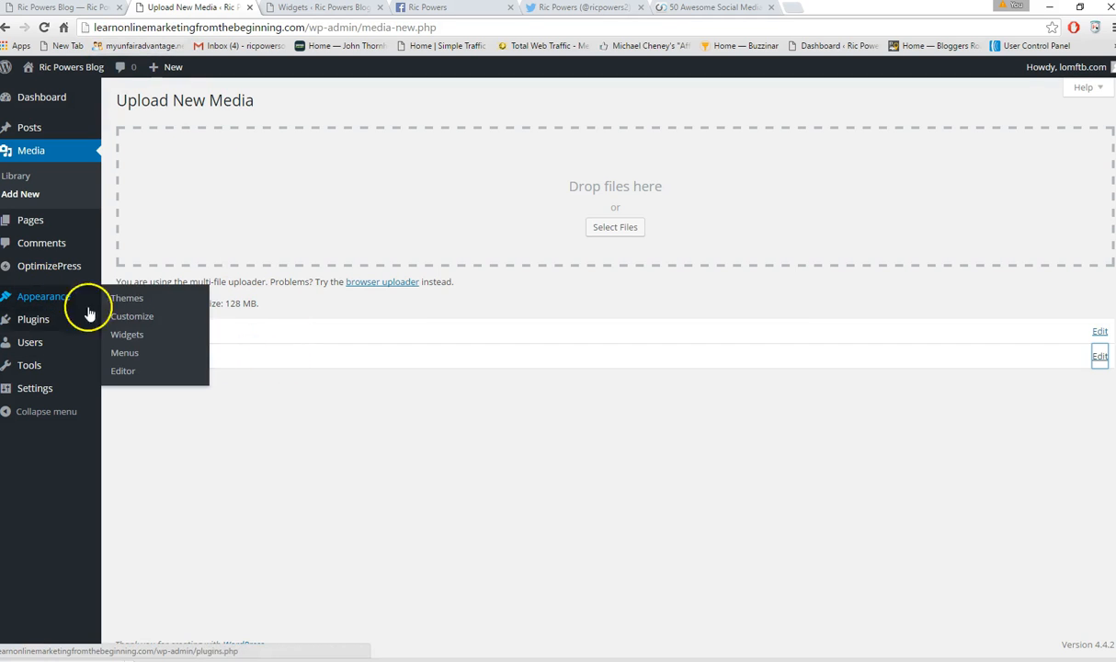
pyautogui.click(134, 336)
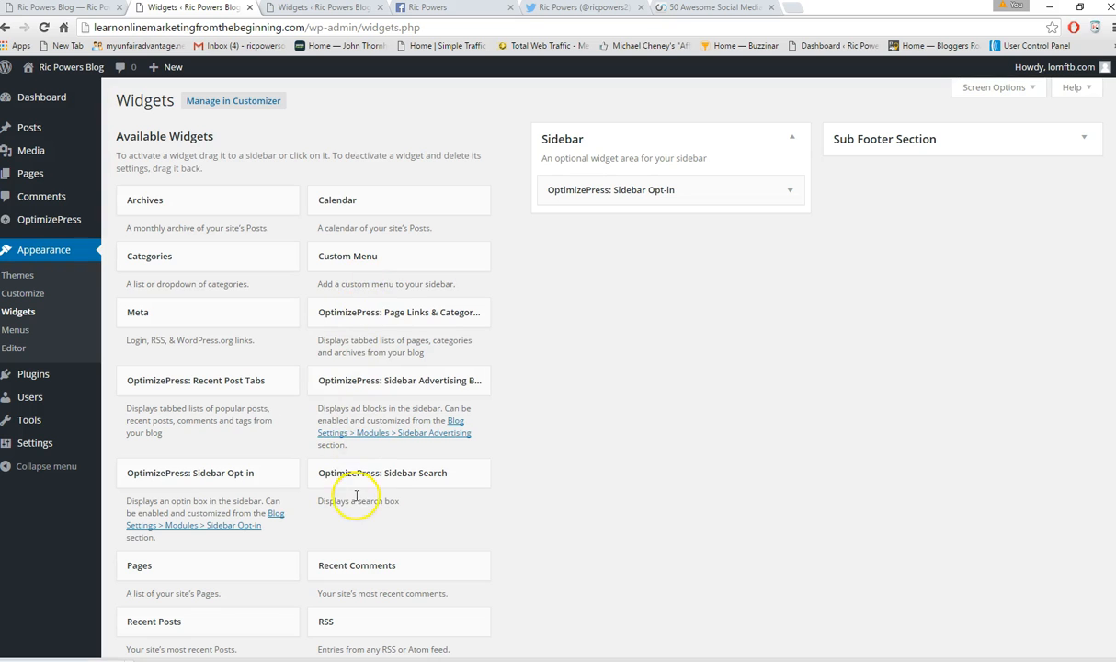
pyautogui.scroll(-4, 357, 496)
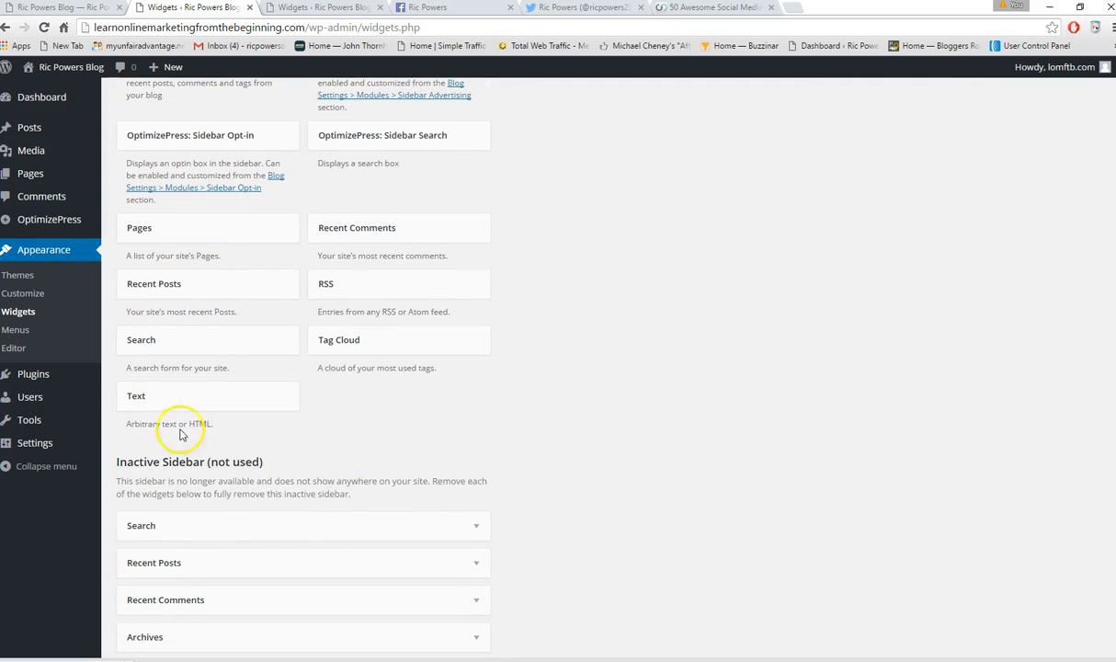
pyautogui.click(142, 397)
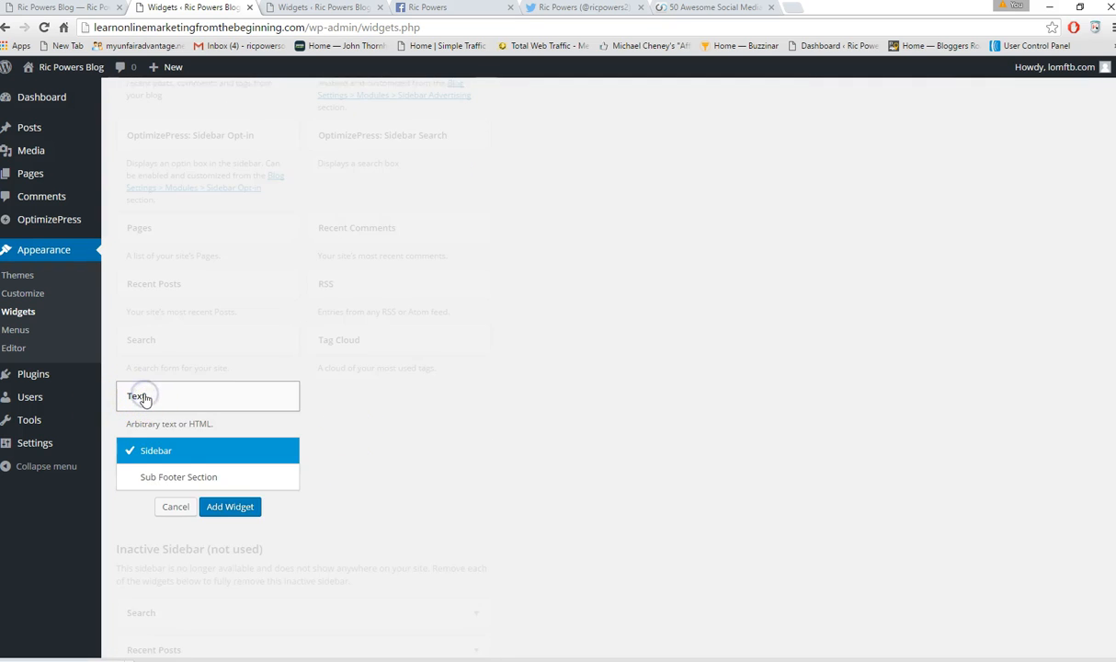
pyautogui.click(232, 509)
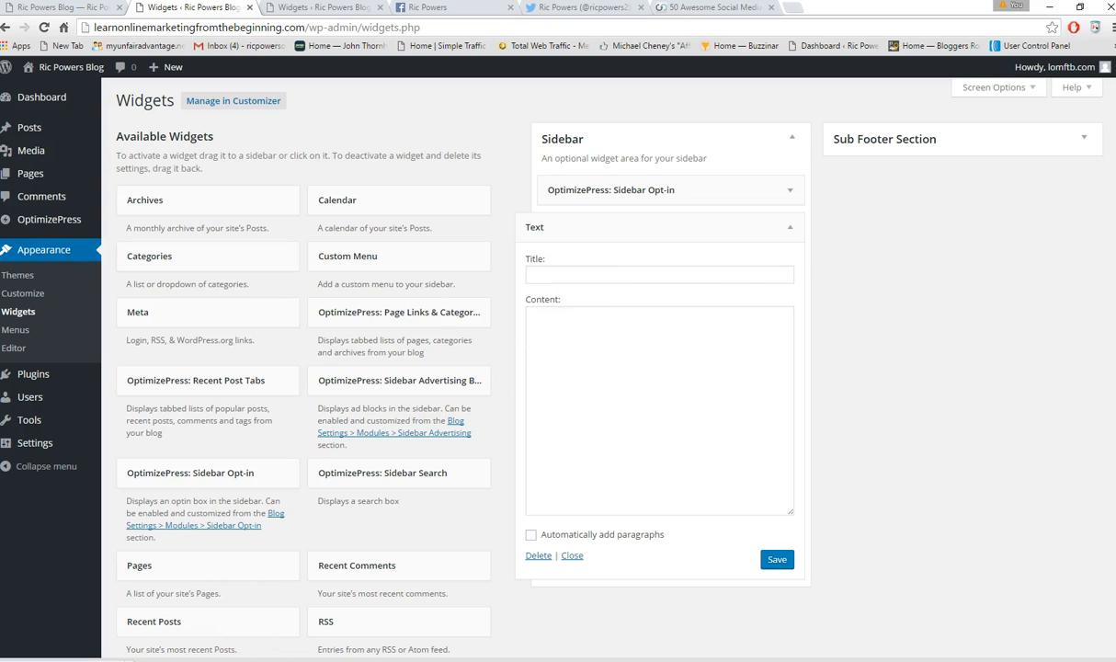
# - In Notepad, copy the 8 Button S.M. CODE incomplete text from <center> through the Facebook button's image tag and close the file
pyautogui.moveTo(255, 660)
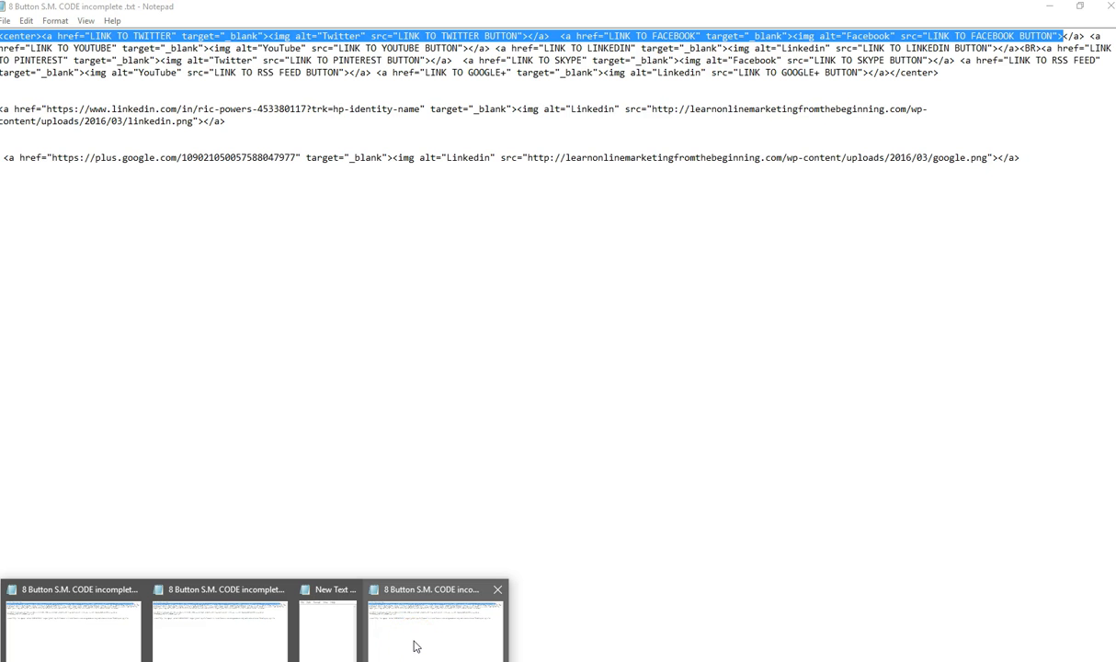
pyautogui.click(415, 646)
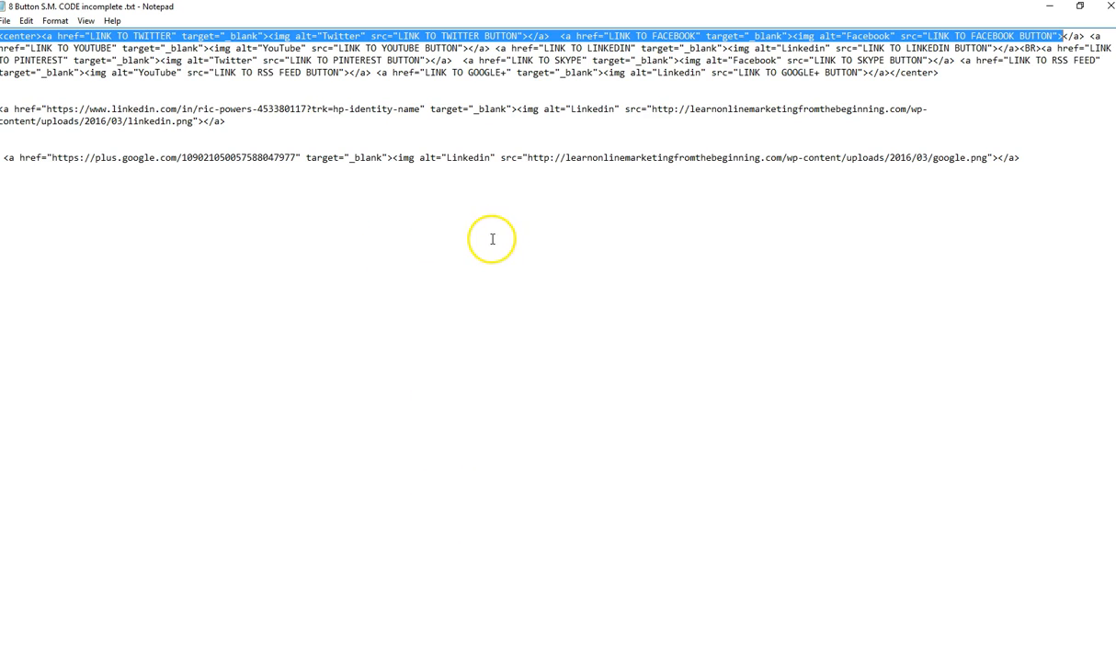
pyautogui.click(90, 233)
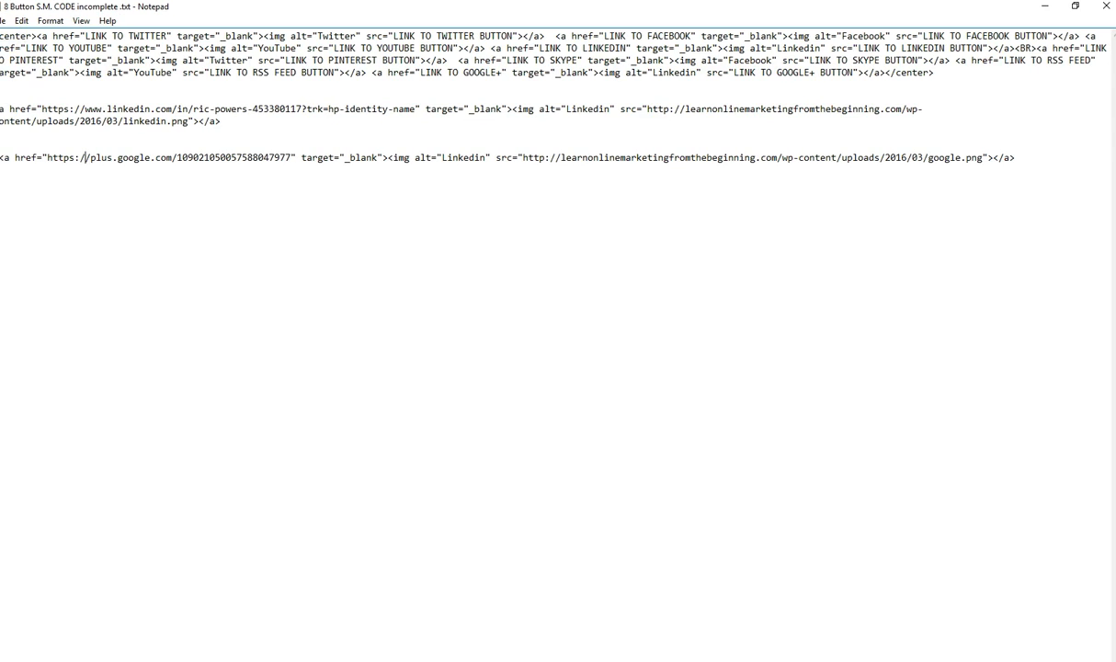
pyautogui.click(48, 185)
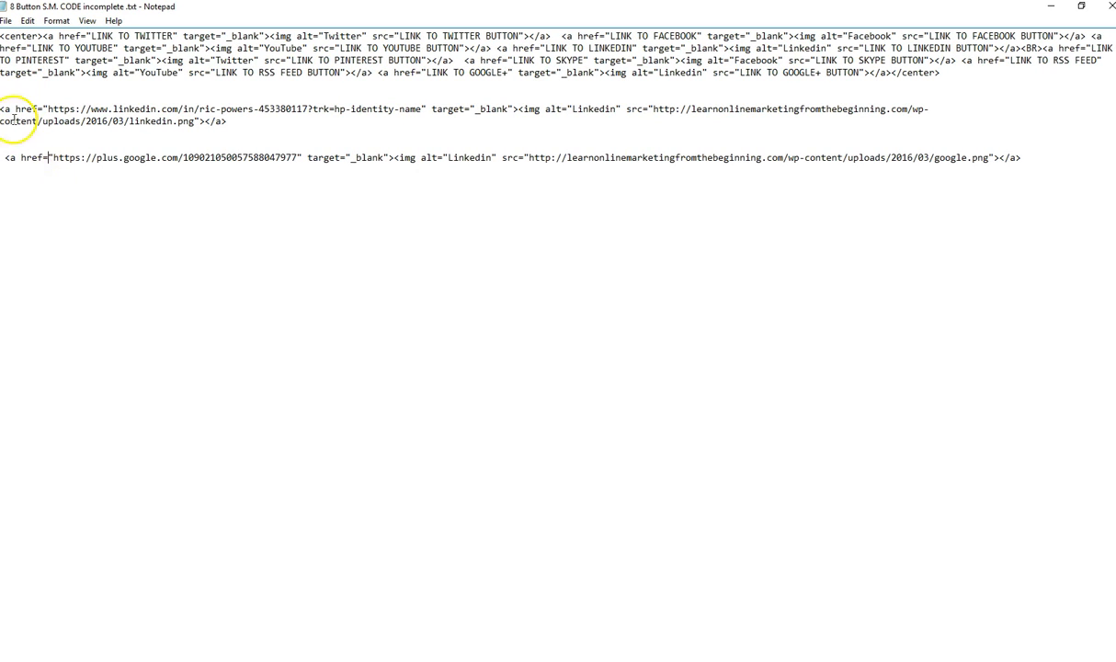
pyautogui.moveTo(4, 36); pyautogui.dragTo(1056, 36)
pyautogui.press('super+c')
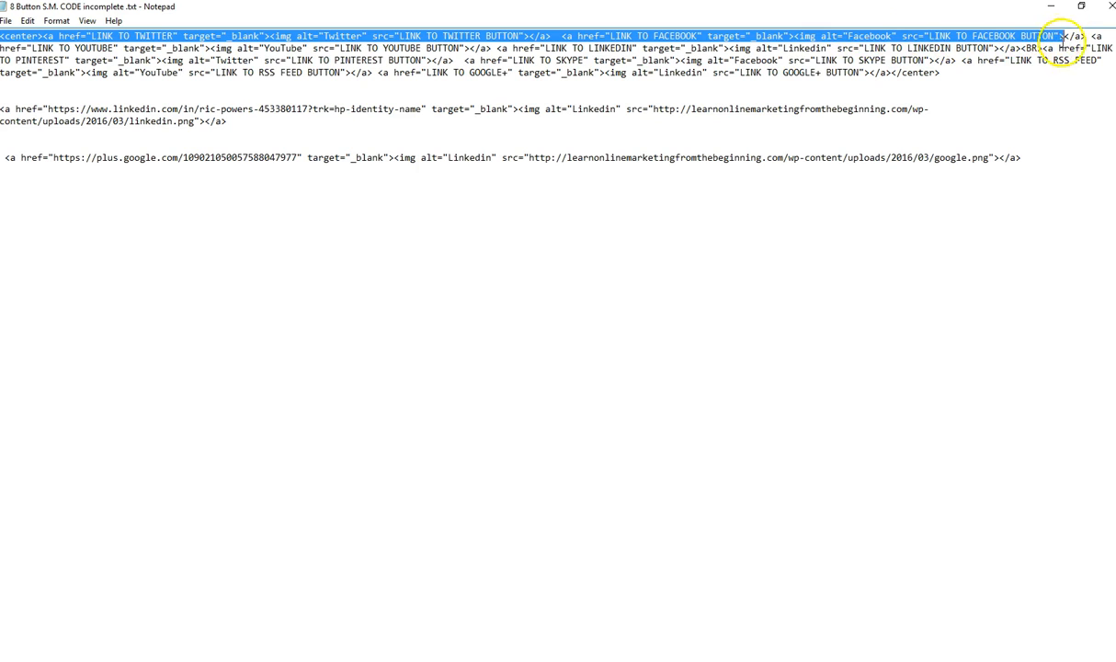
pyautogui.rightClick(566, 39)
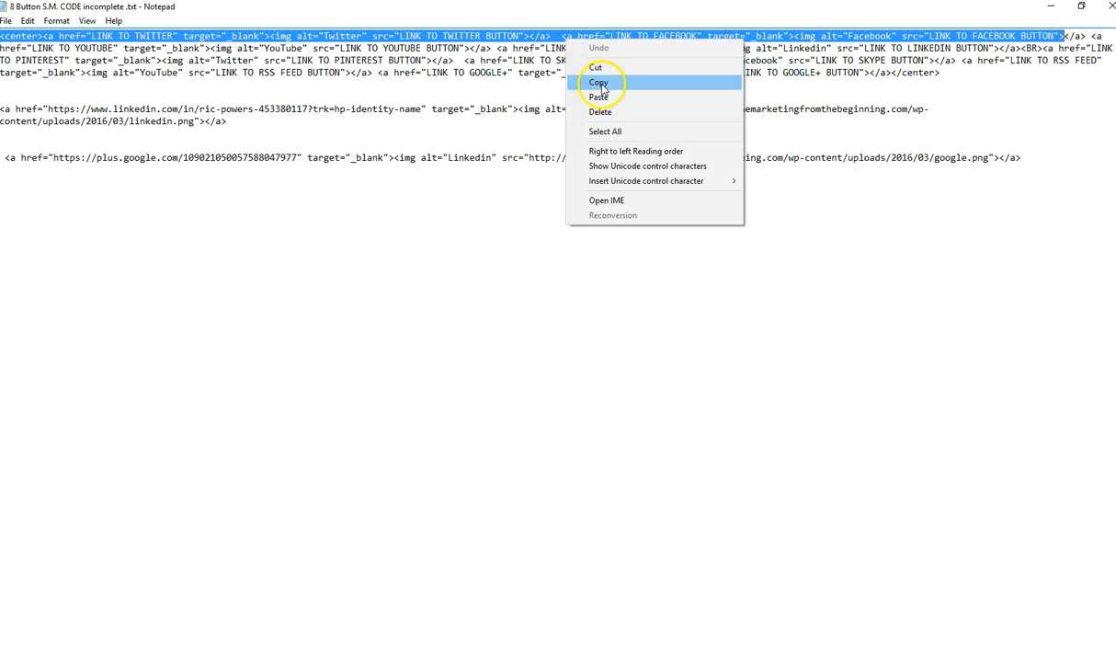
pyautogui.click(602, 82)
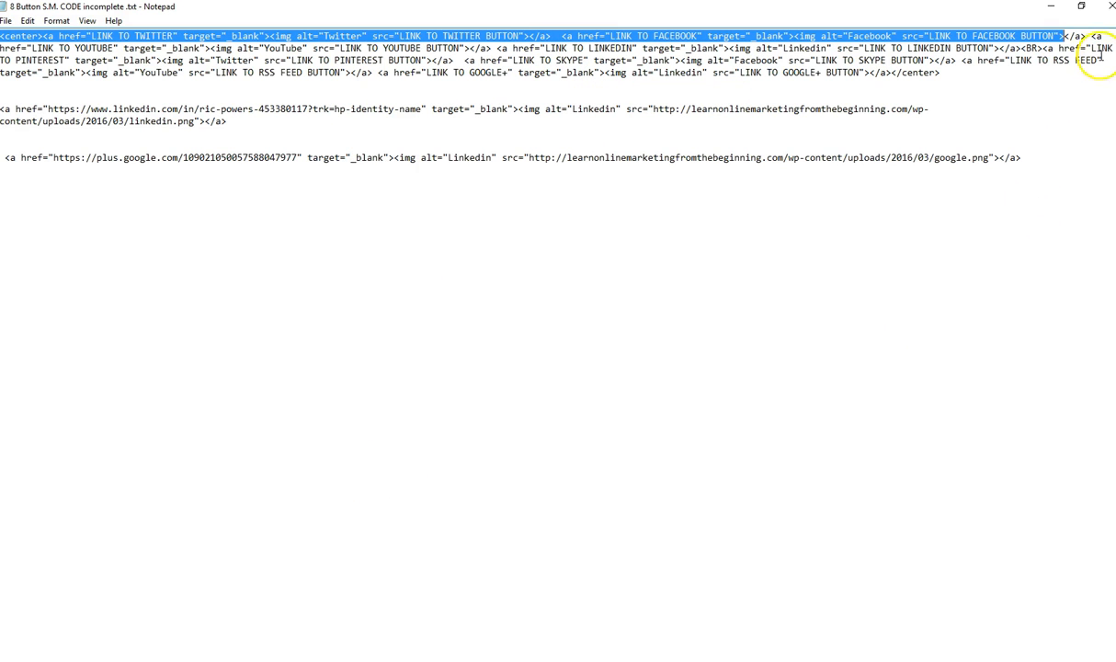
pyautogui.click(1110, 11)
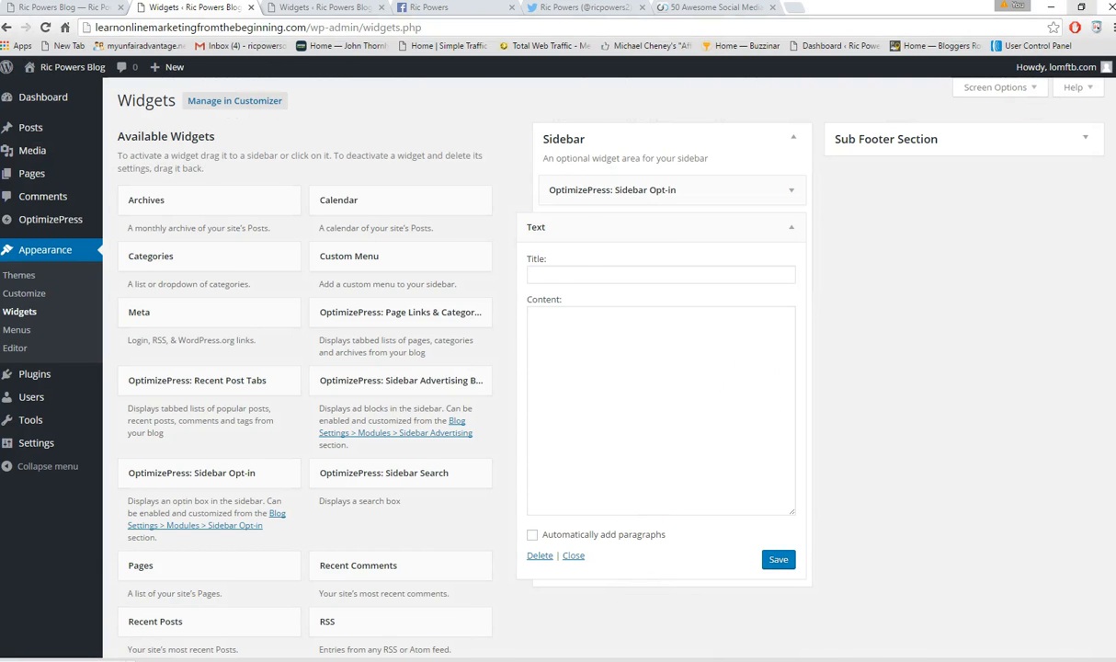
# - Open the Cool website for social media buttons text file on the desktop and paste the copied button code below the line
pyautogui.press('super+d')
pyautogui.doubleClick(581, 194)
pyautogui.click(727, 230)
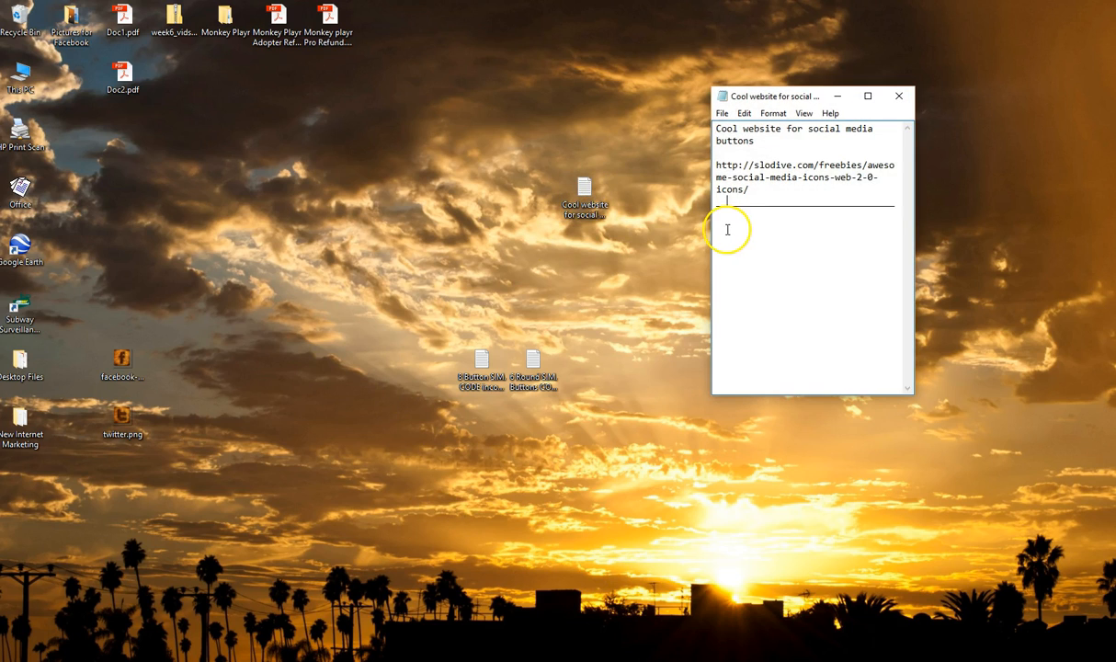
pyautogui.rightClick(728, 232)
pyautogui.click(725, 229)
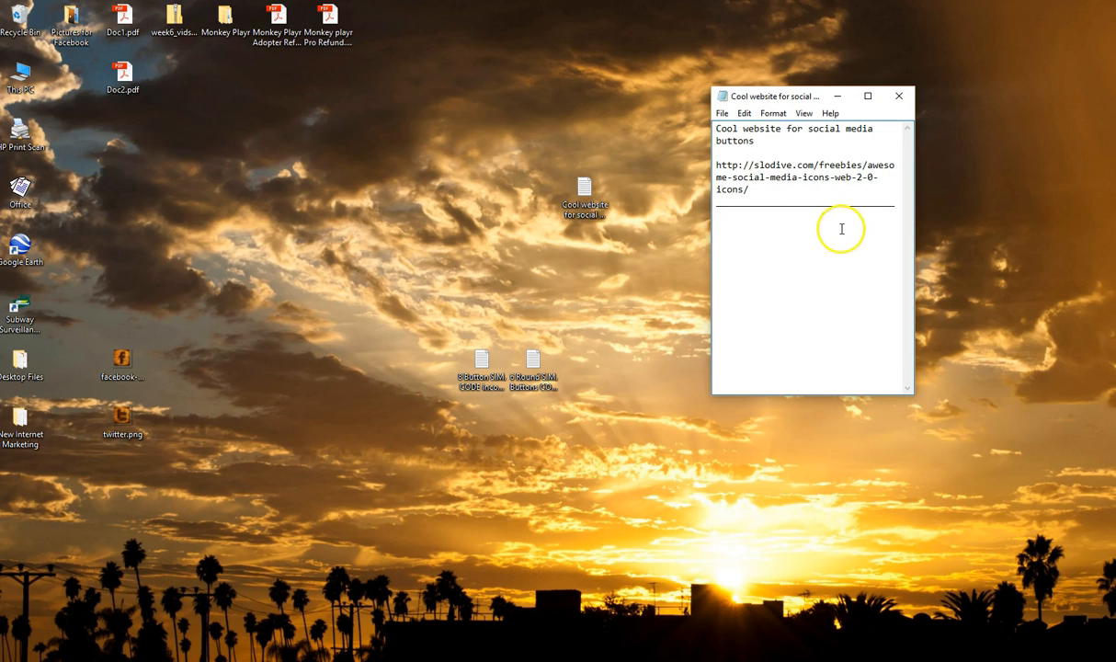
pyautogui.click(901, 208)
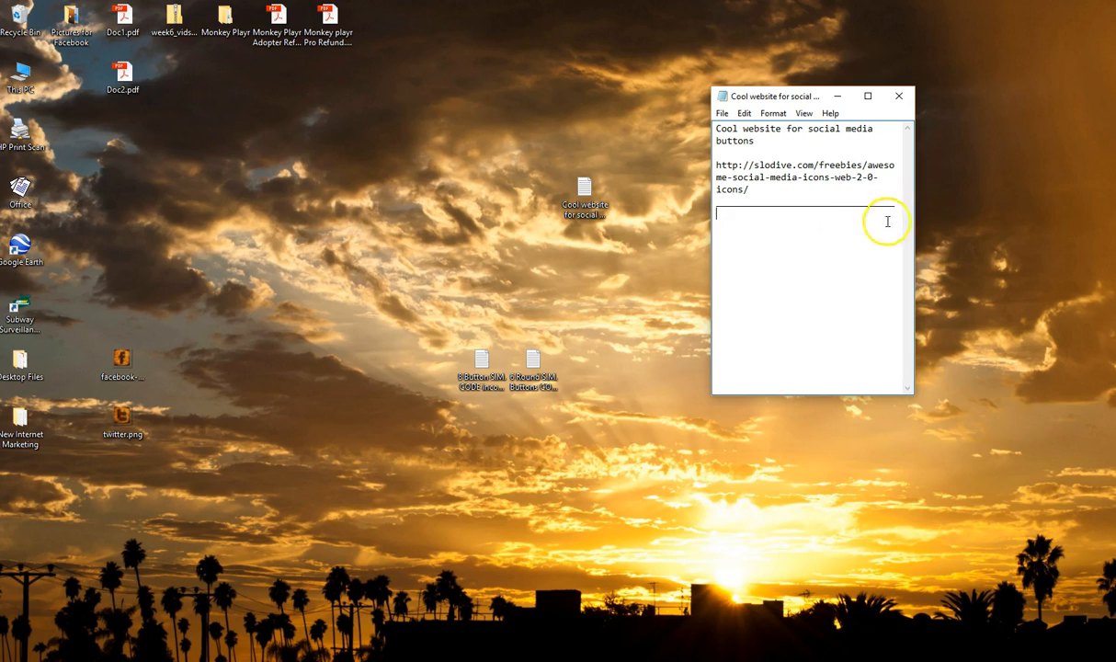
pyautogui.rightClick(722, 230)
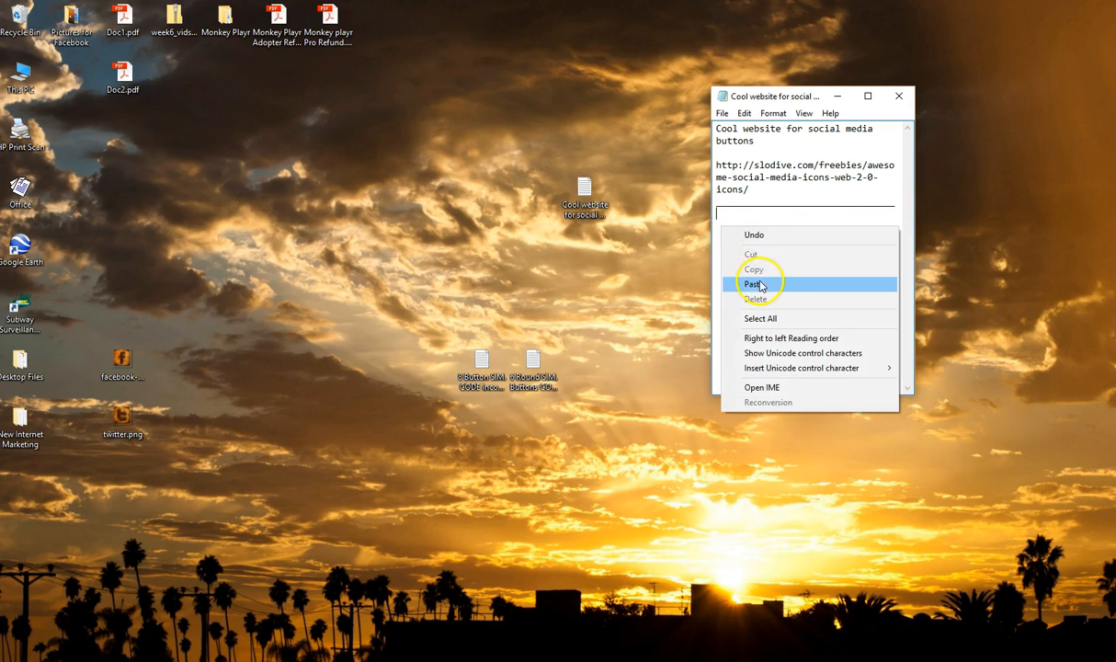
pyautogui.click(759, 286)
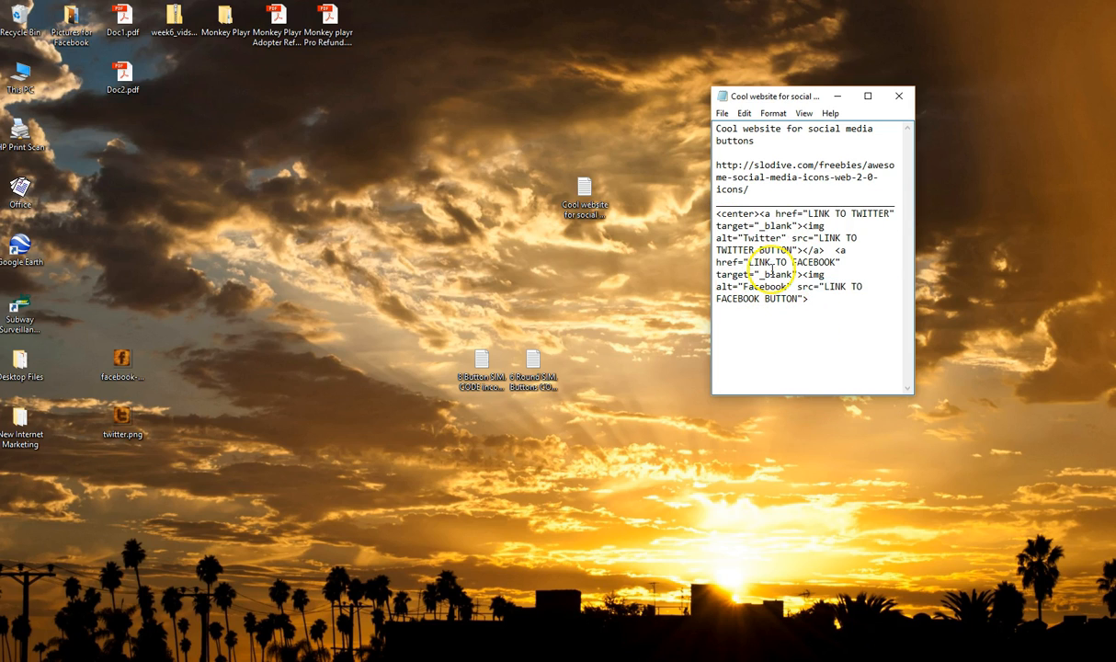
# - Maximize the text file and end the button code with </center>, copying the opening center tag to the end of the line
pyautogui.click(867, 96)
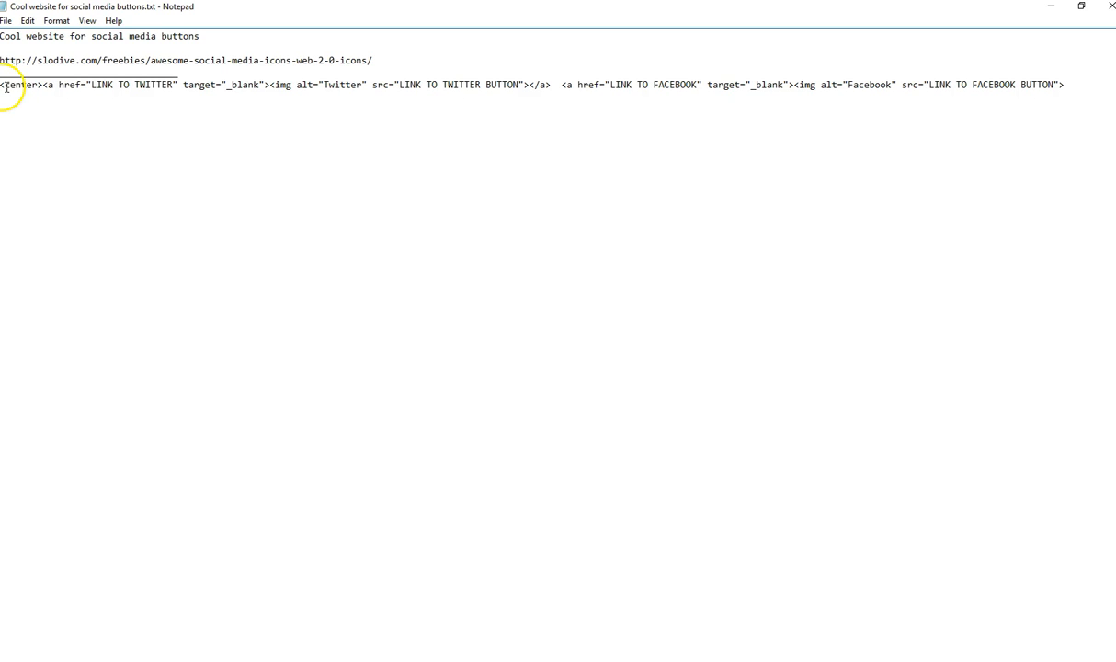
pyautogui.moveTo(11, 87); pyautogui.dragTo(39, 89)
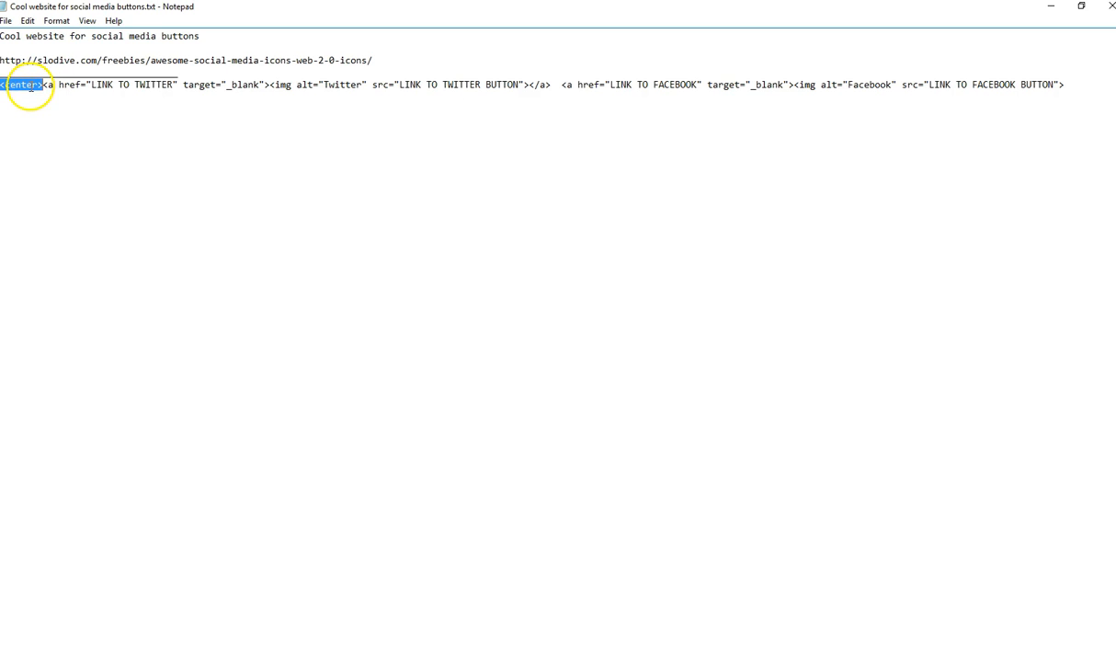
pyautogui.rightClick(29, 87)
pyautogui.click(79, 129)
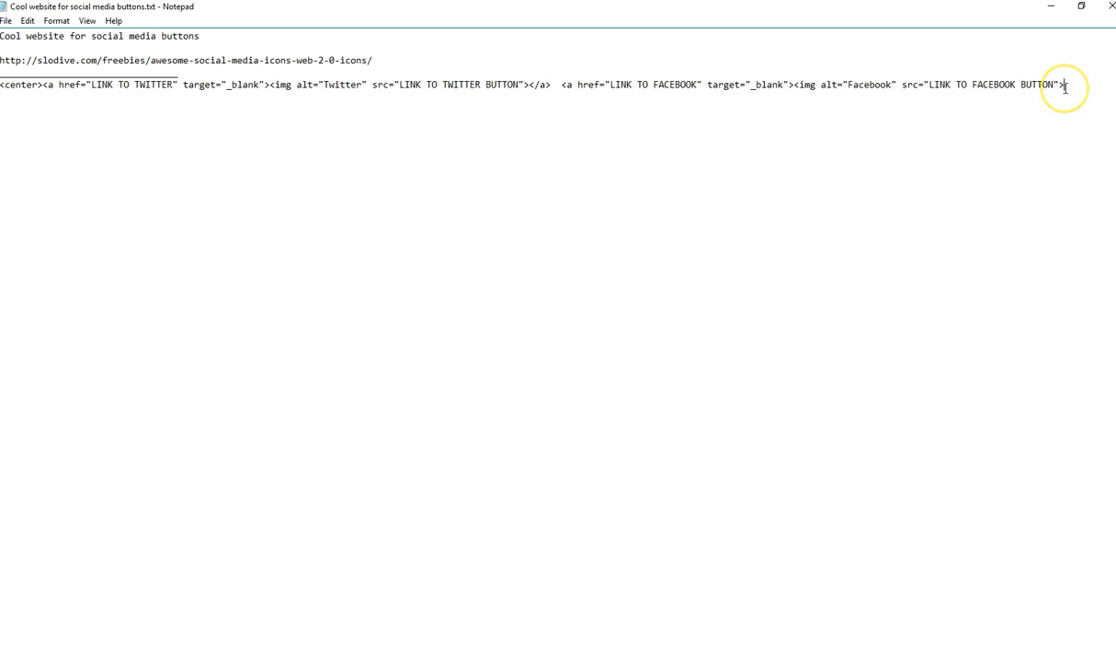
pyautogui.rightClick(1066, 88)
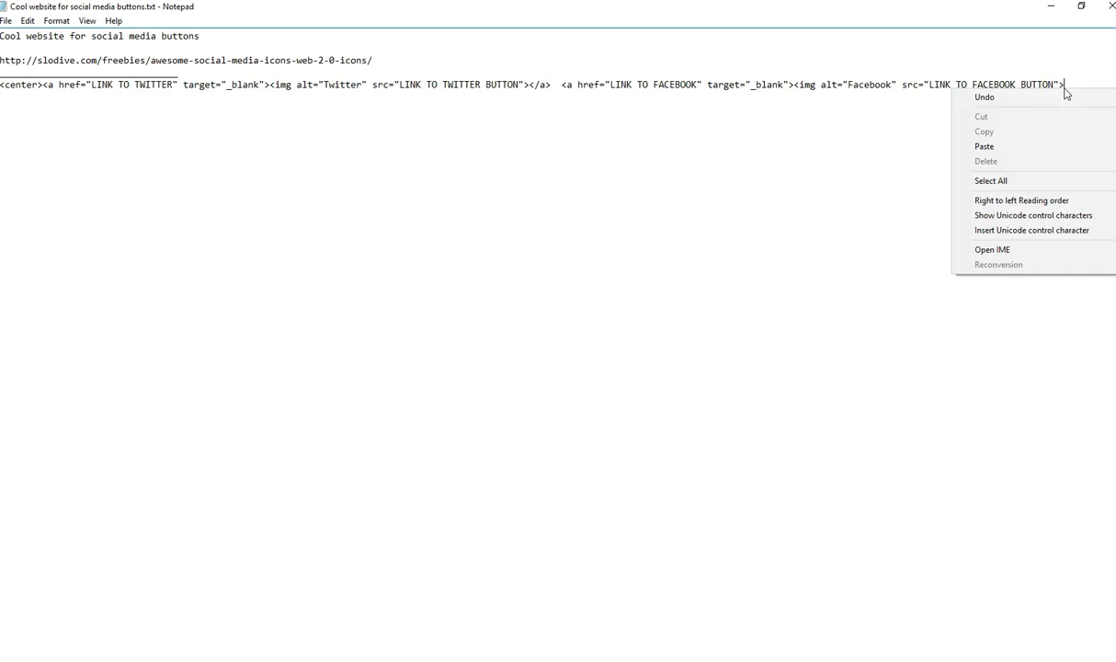
pyautogui.click(1024, 146)
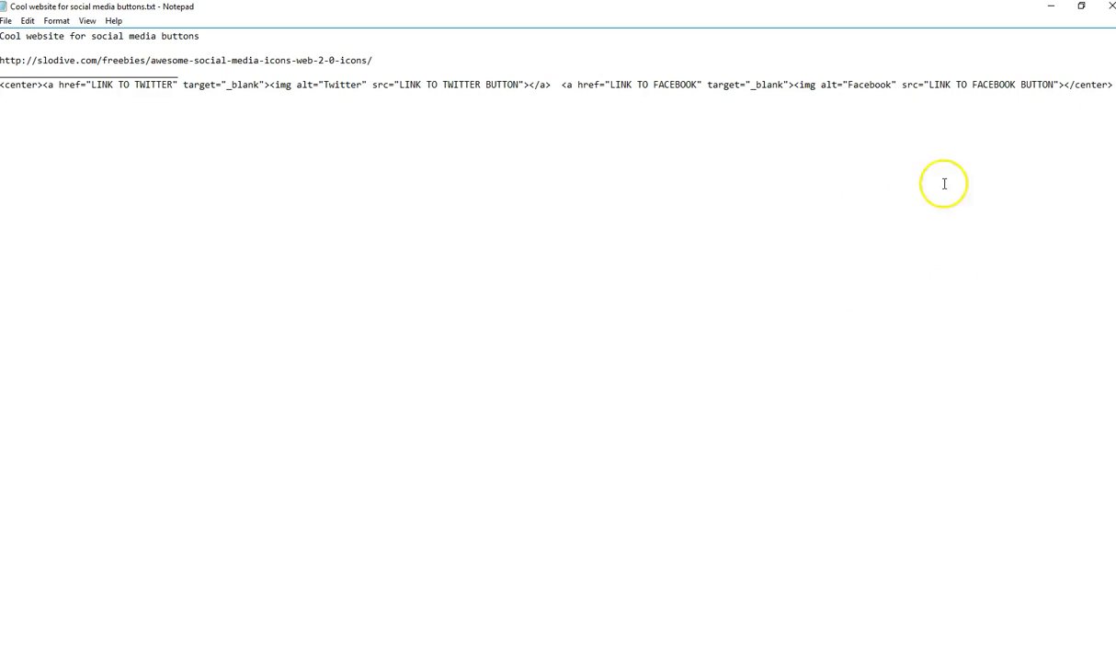
# - Close the empty New Text Document in Notepad, leaving the Cool website for social media buttons file in front
pyautogui.click(1078, 98)
pyautogui.click(255, 660)
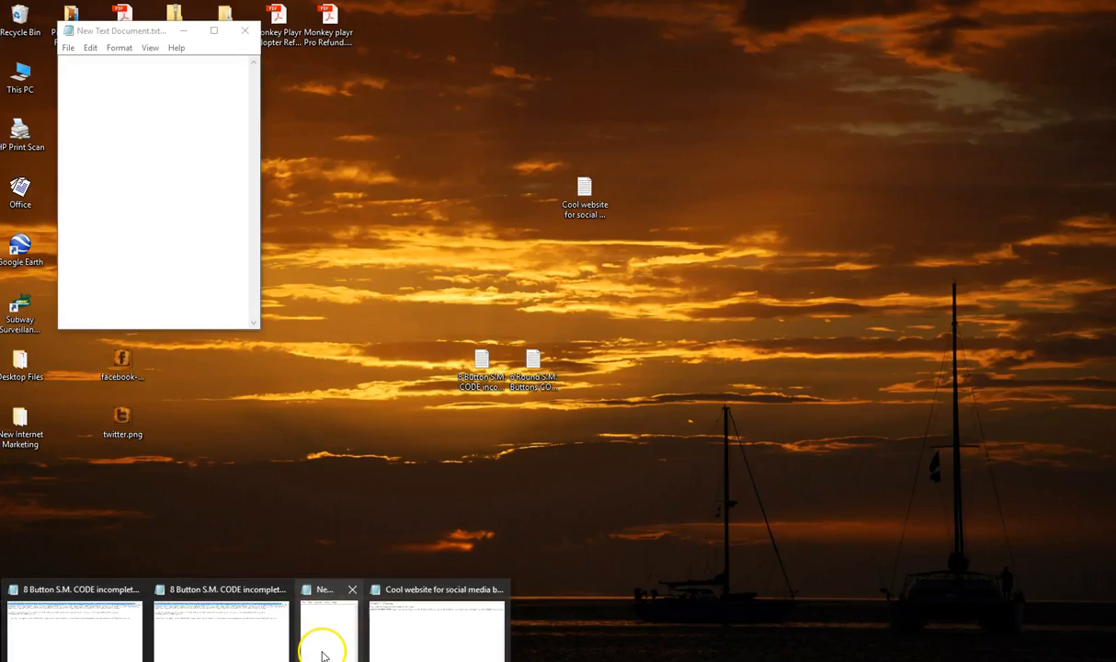
pyautogui.click(321, 643)
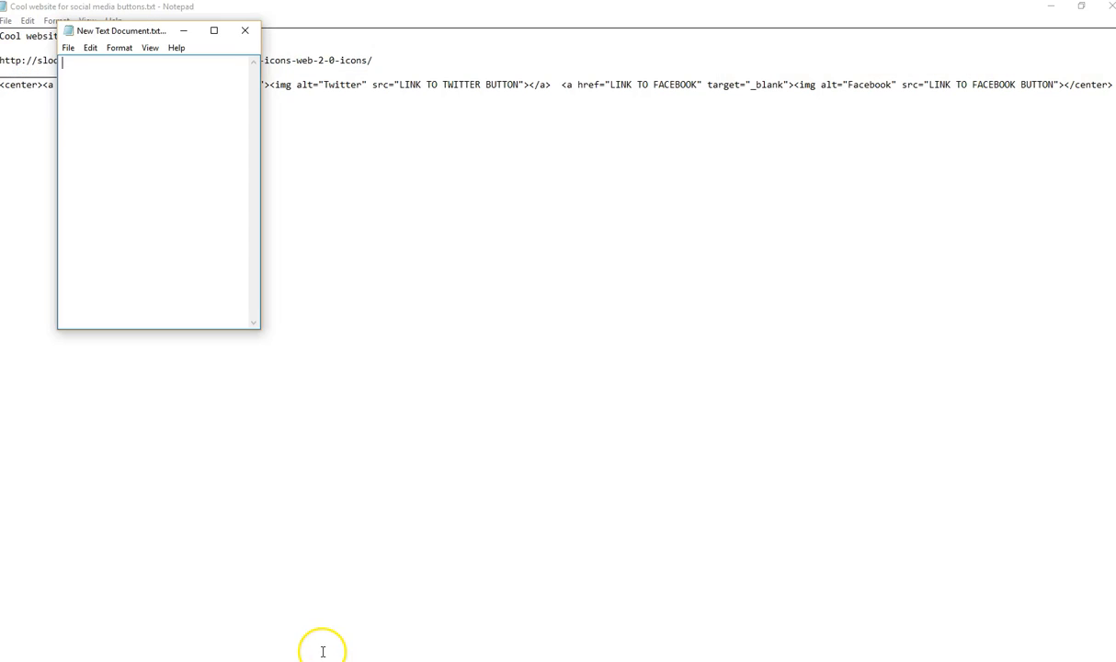
pyautogui.click(245, 30)
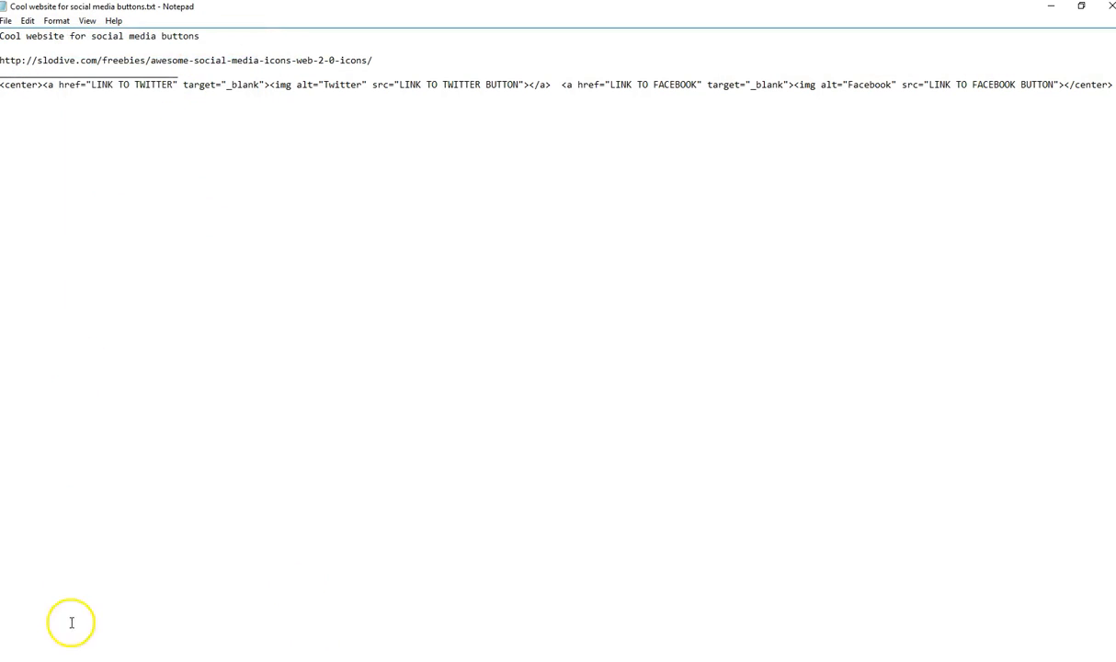
# - Switch to Chrome and copy the full web address of the Facebook profile page
pyautogui.moveTo(206, 657)
pyautogui.click(206, 611)
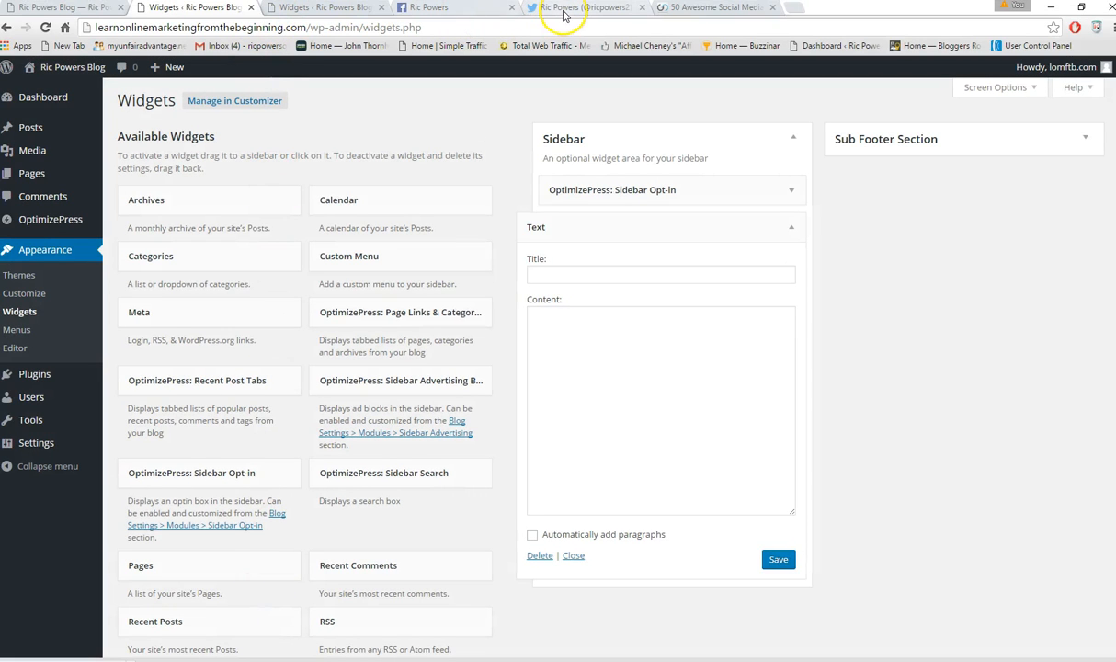
pyautogui.click(439, 11)
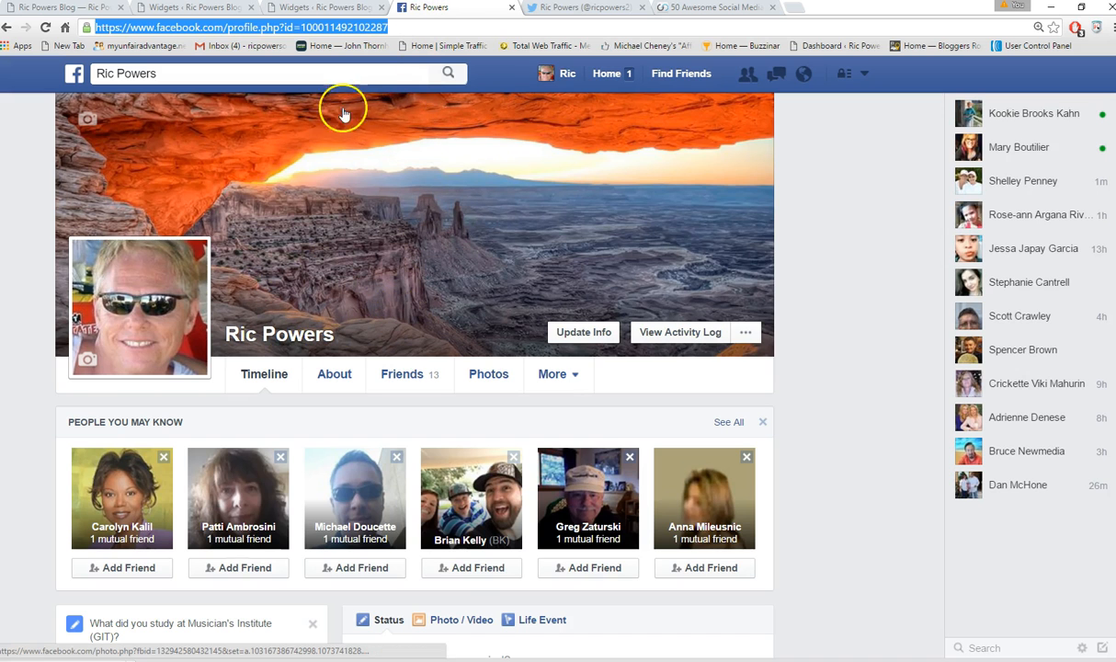
pyautogui.click(390, 28)
pyautogui.moveTo(391, 28); pyautogui.dragTo(93, 33)
pyautogui.rightClick(199, 29)
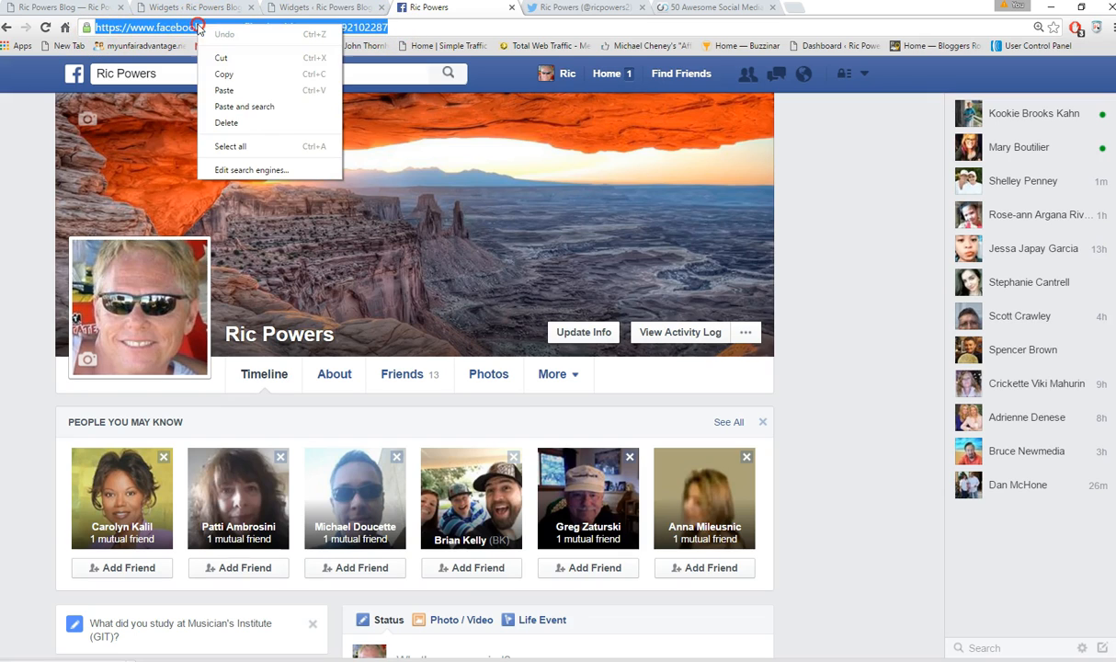
pyautogui.click(223, 73)
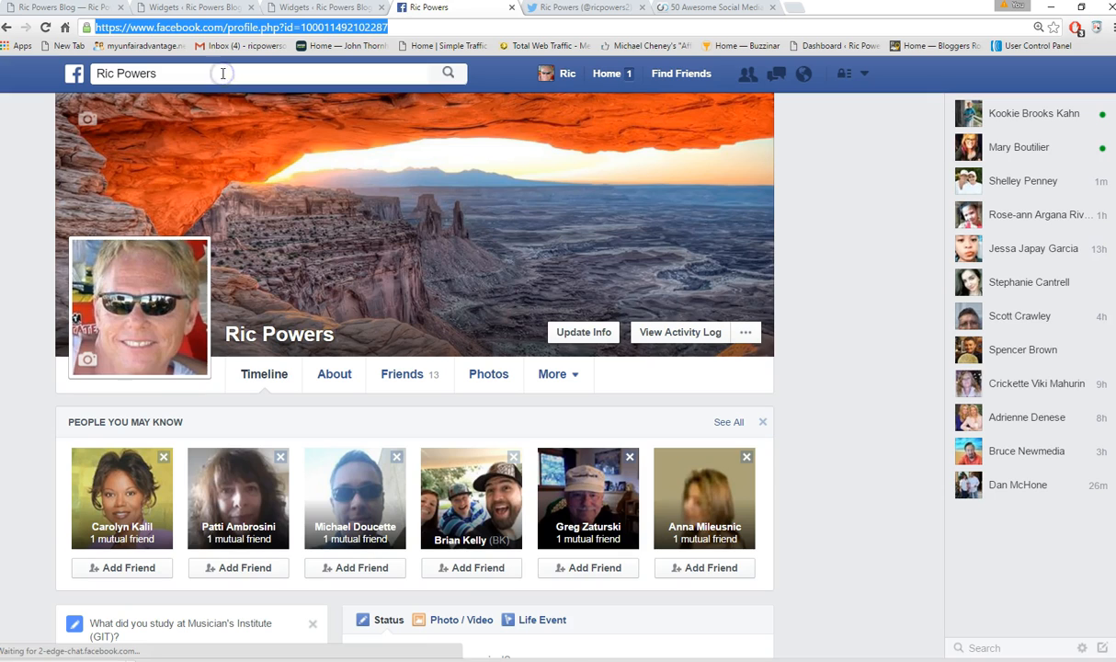
# - In the Notepad button code, replace the LINK TO FACEBOOK placeholder with the copied Facebook profile address
pyautogui.click(255, 659)
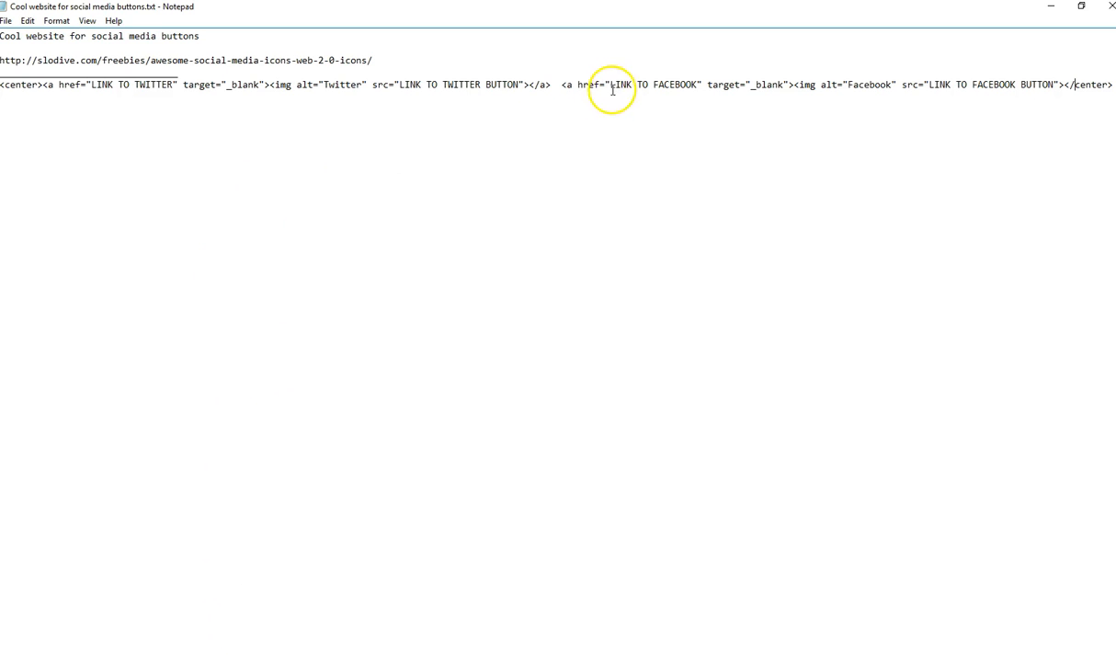
pyautogui.moveTo(610, 84)
pyautogui.mouseDown()
pyautogui.moveTo(688, 88)
pyautogui.moveTo(689, 98)
pyautogui.moveTo(695, 85)
pyautogui.moveTo(615, 82)
pyautogui.mouseUp()
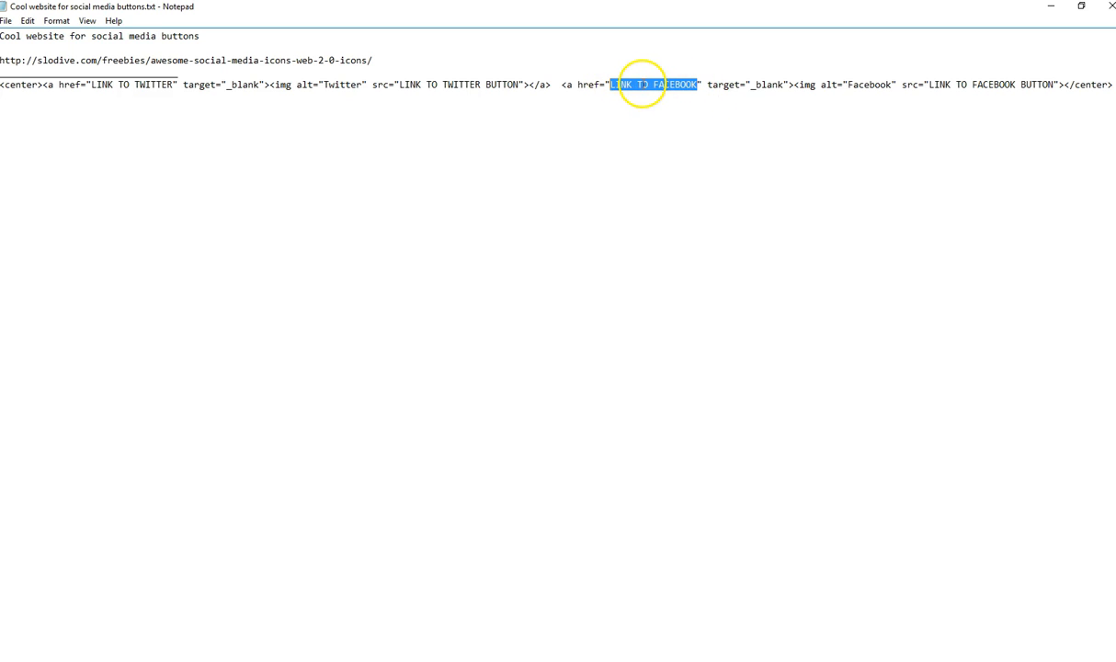
pyautogui.rightClick(643, 87)
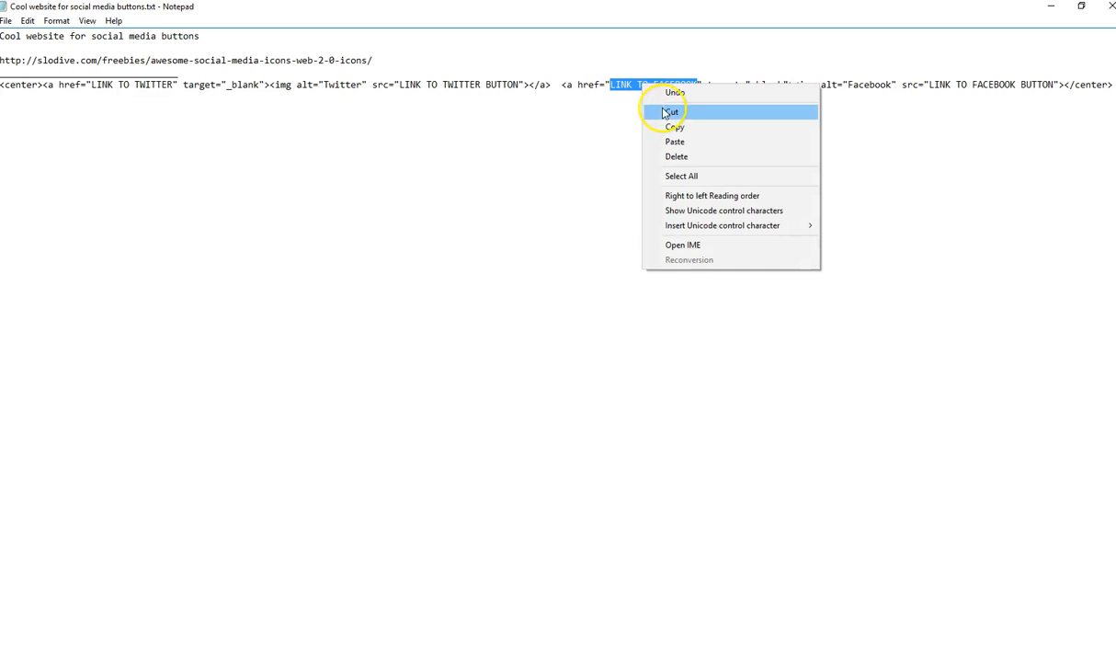
pyautogui.click(683, 141)
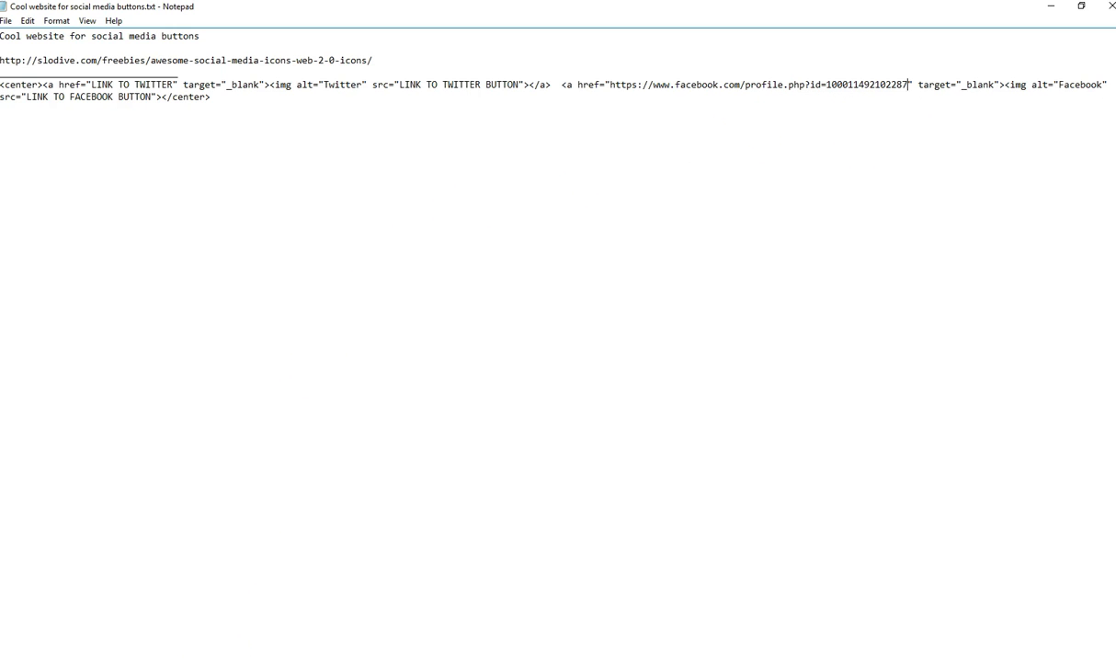
# - Copy the web address of the Twitter profile page in Chrome and return to the WordPress Widgets page
pyautogui.click(196, 659)
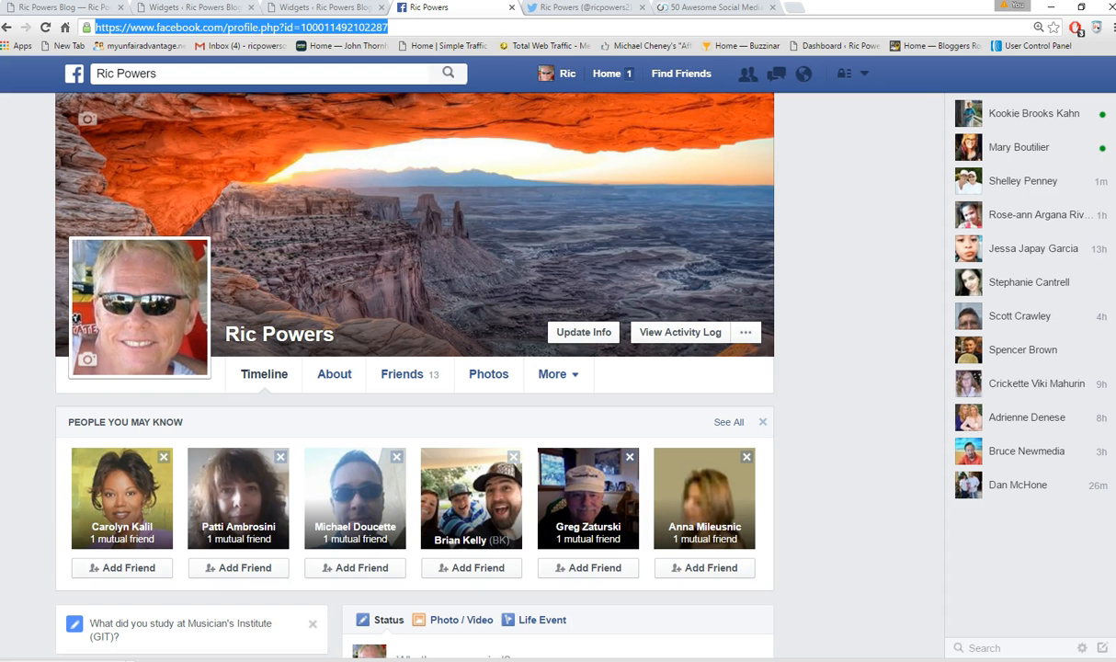
pyautogui.click(589, 11)
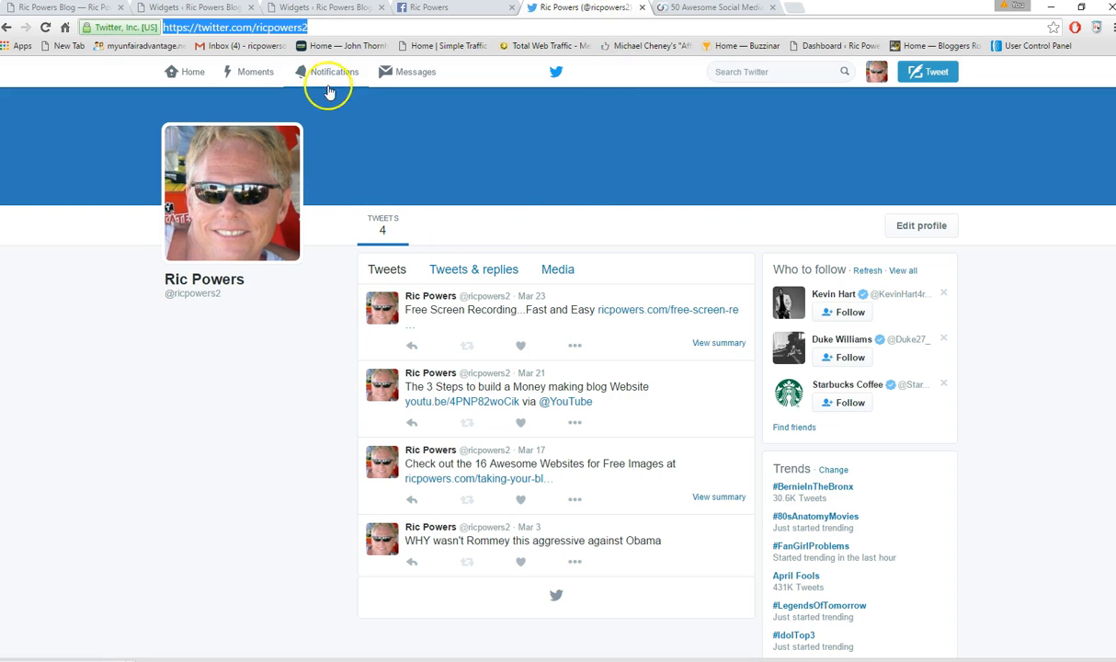
pyautogui.rightClick(226, 31)
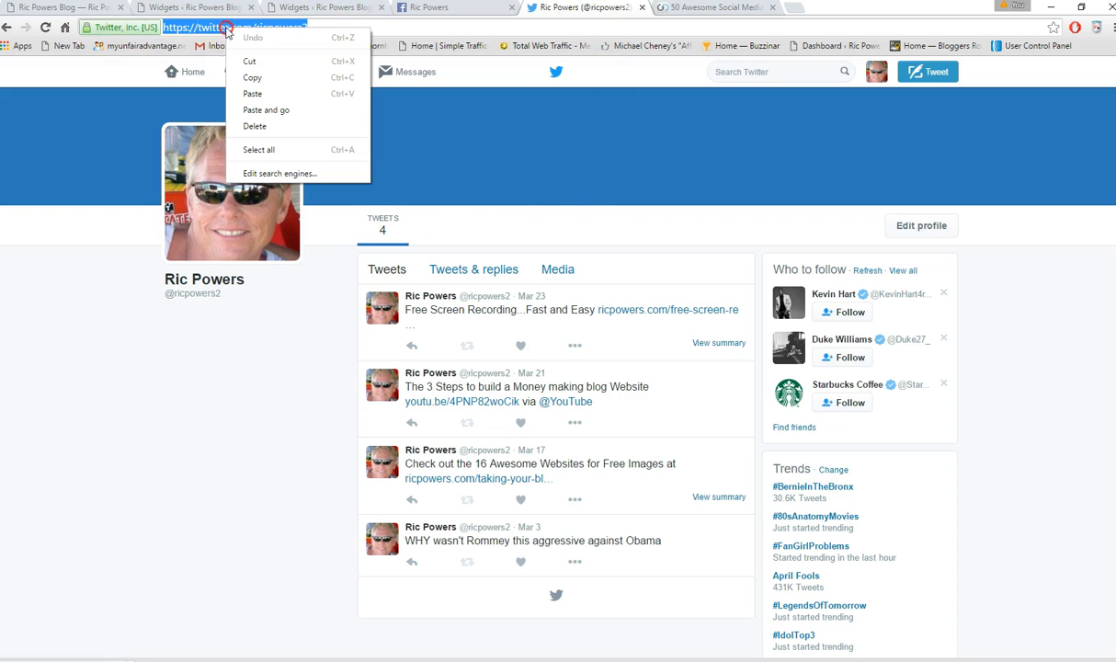
pyautogui.click(251, 77)
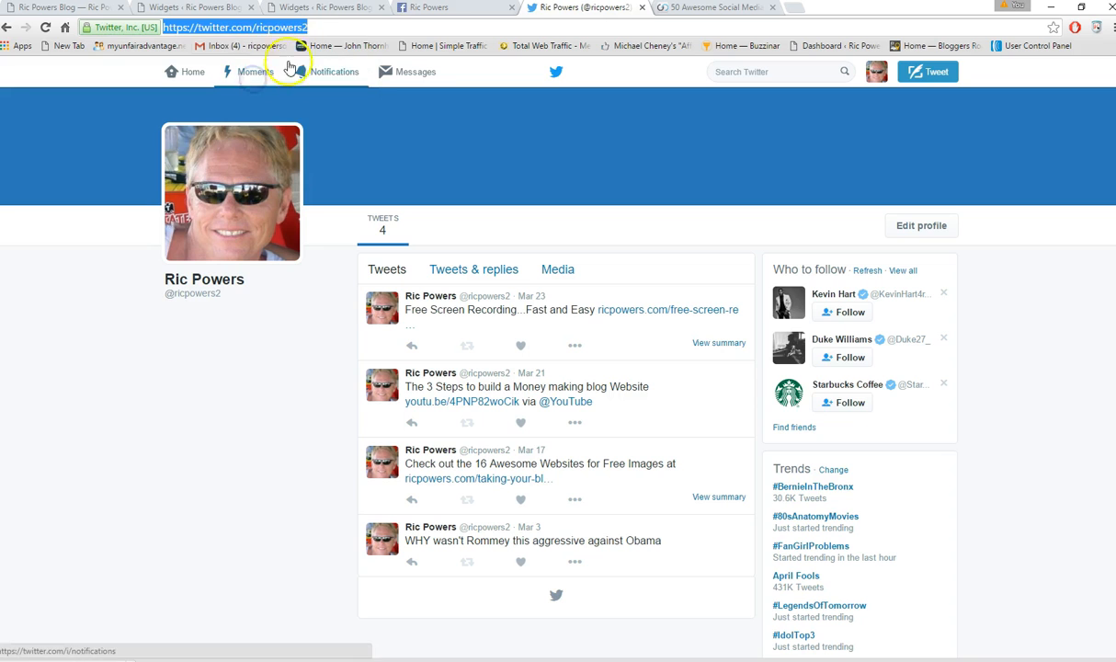
pyautogui.click(221, 11)
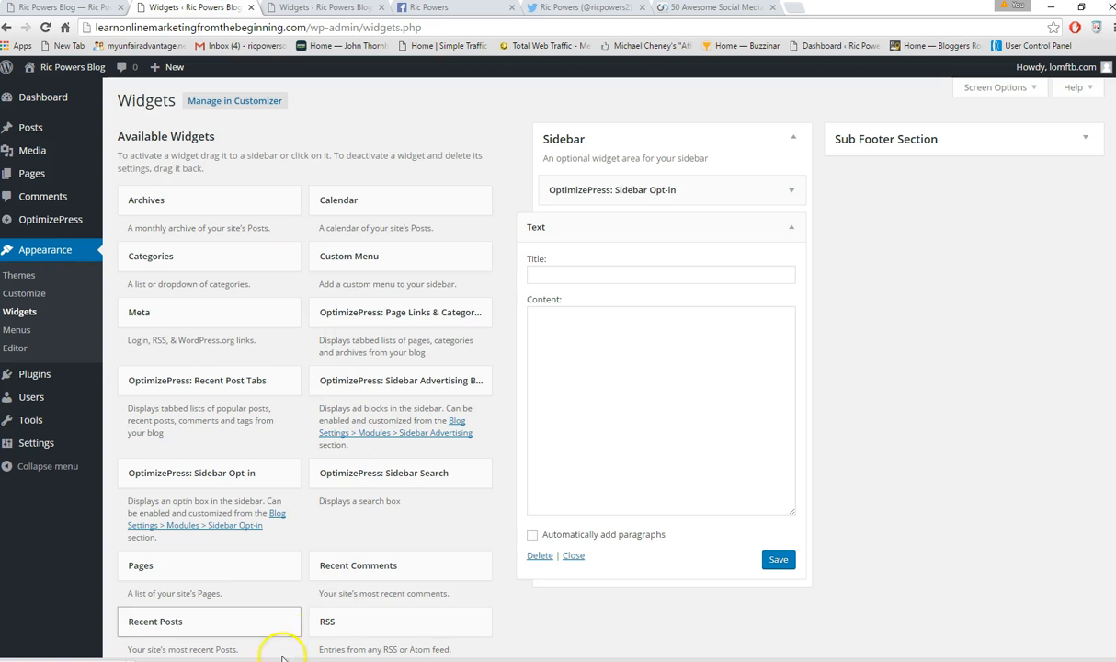
# - In the Notepad button code, replace the LINK TO TWITTER placeholder with the copied Twitter profile address
pyautogui.hotkey('alt', 'Tab')
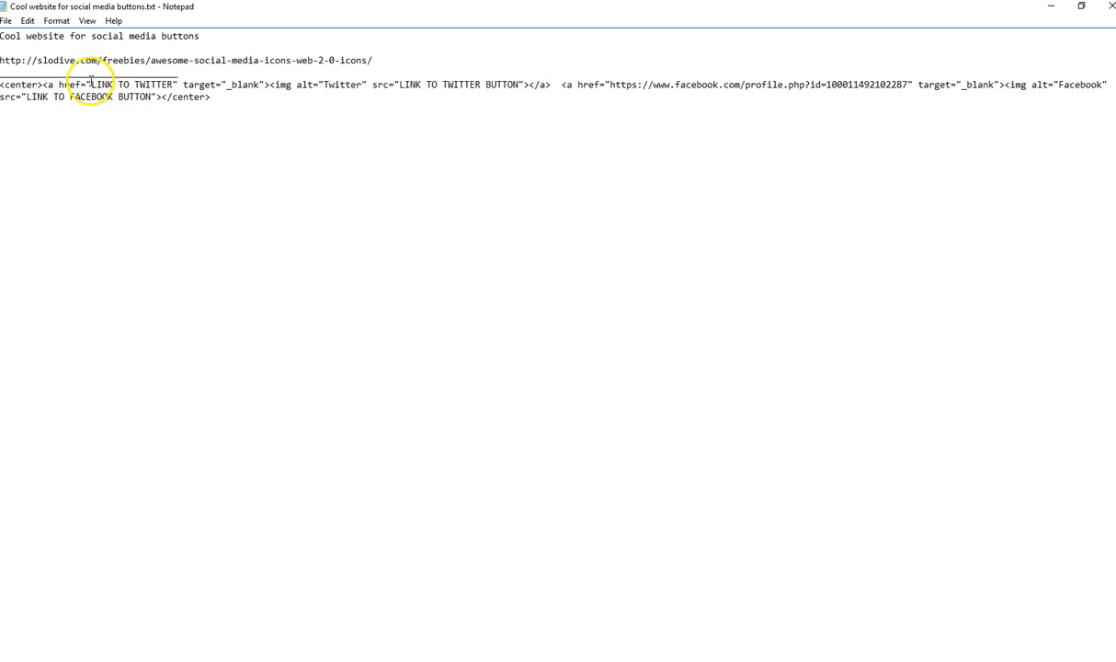
pyautogui.moveTo(91, 85); pyautogui.dragTo(170, 86)
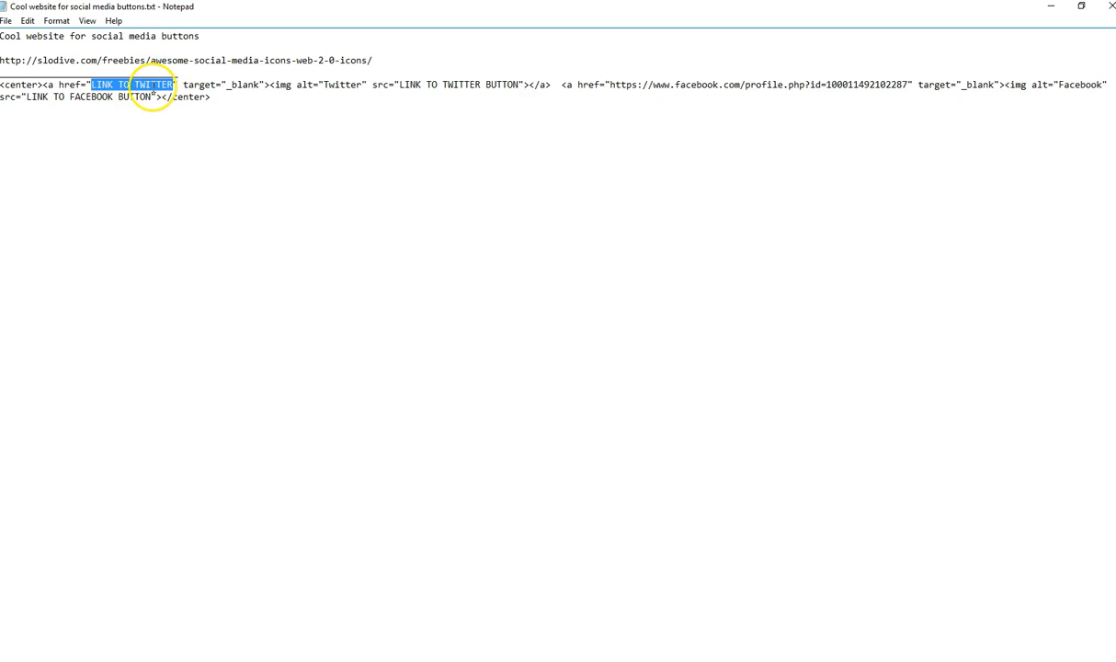
pyautogui.rightClick(152, 84)
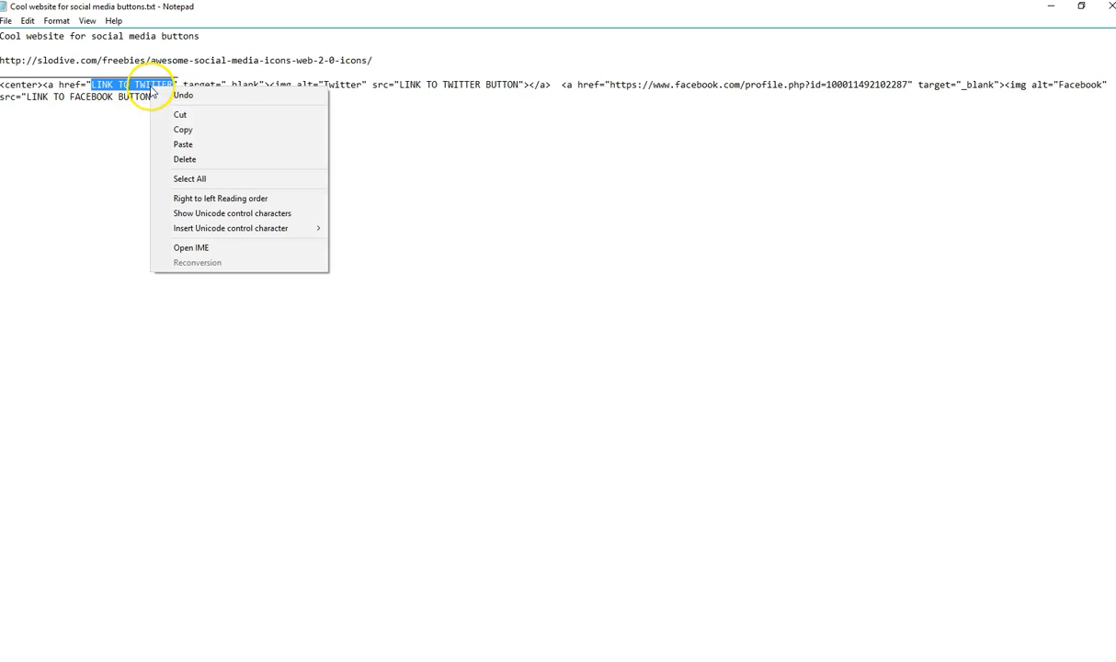
pyautogui.click(184, 144)
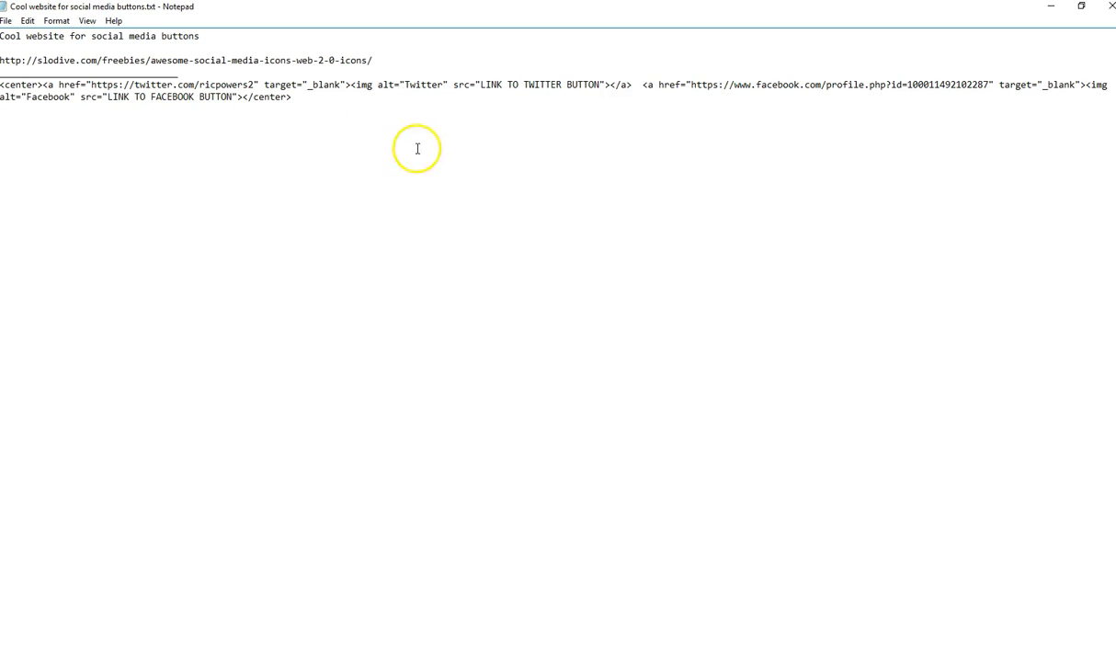
# - Select the LINK TO TWITTER BUTTON placeholder in Notepad and copy the burnt-wood twitter image's File URL from the WordPress Media Library
pyautogui.moveTo(480, 84); pyautogui.dragTo(590, 88)
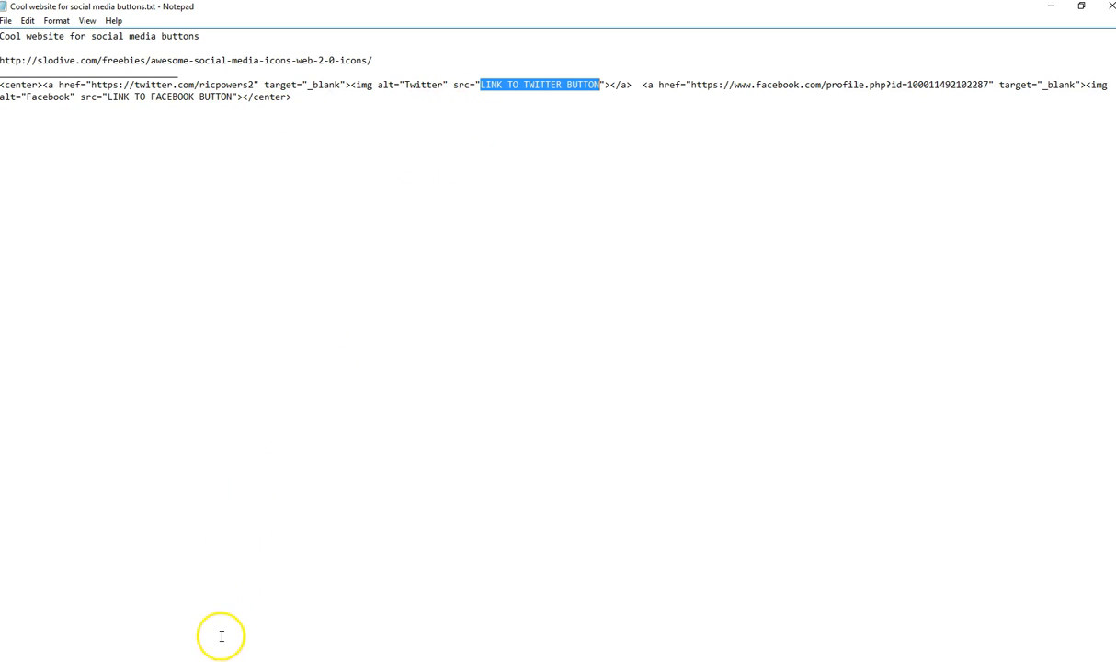
pyautogui.hotkey('alt', 'Tab')
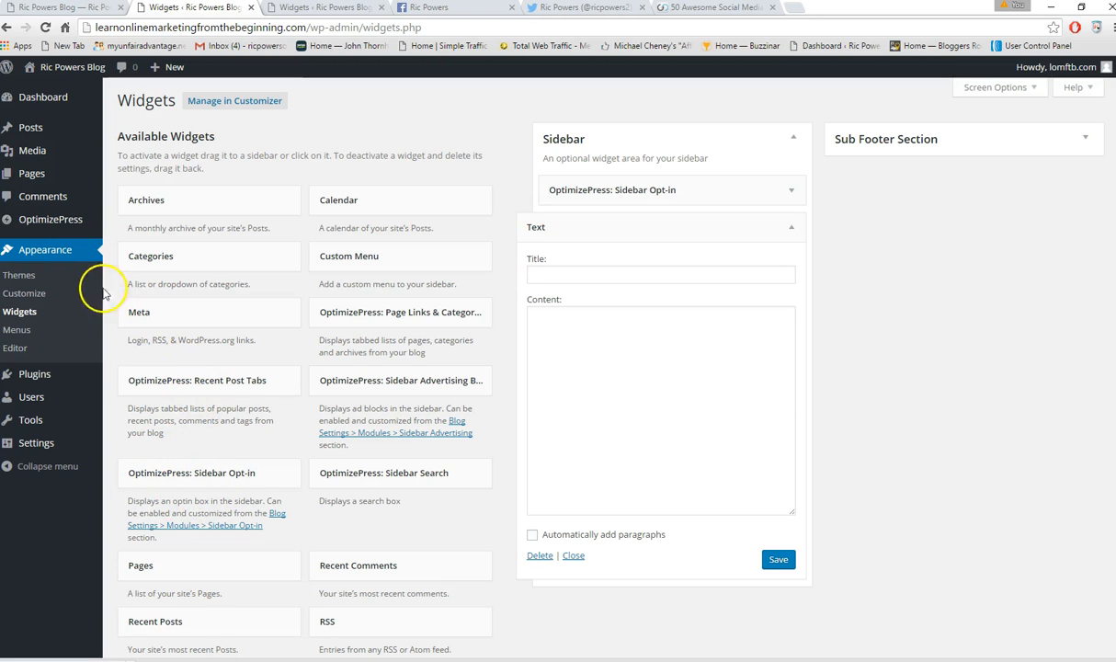
pyautogui.moveTo(46, 155)
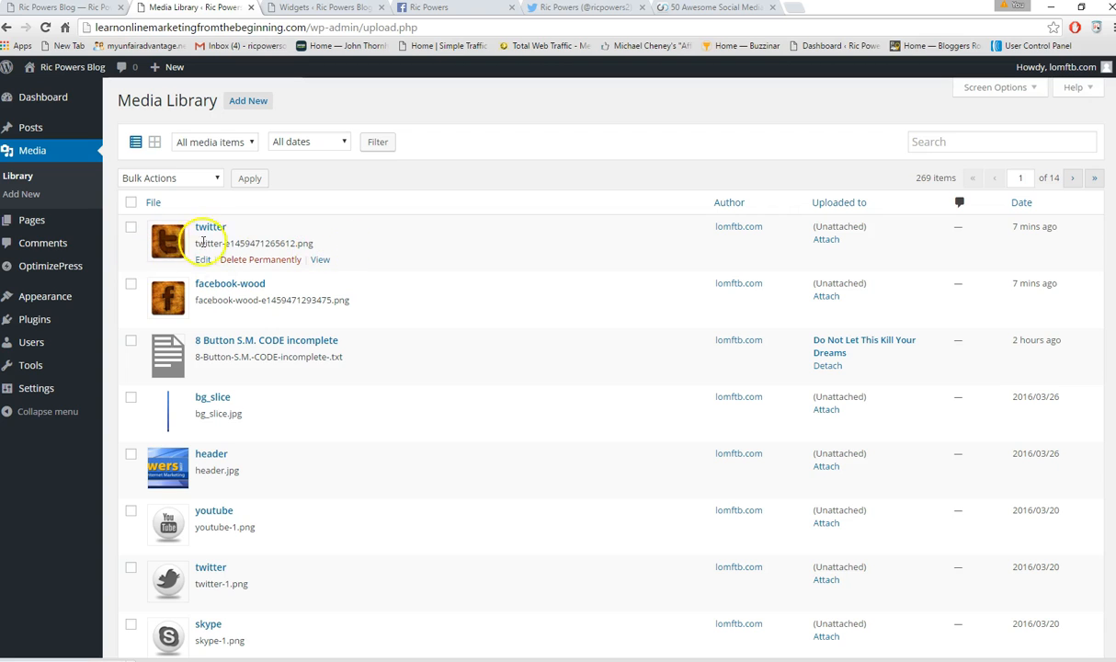
pyautogui.click(202, 261)
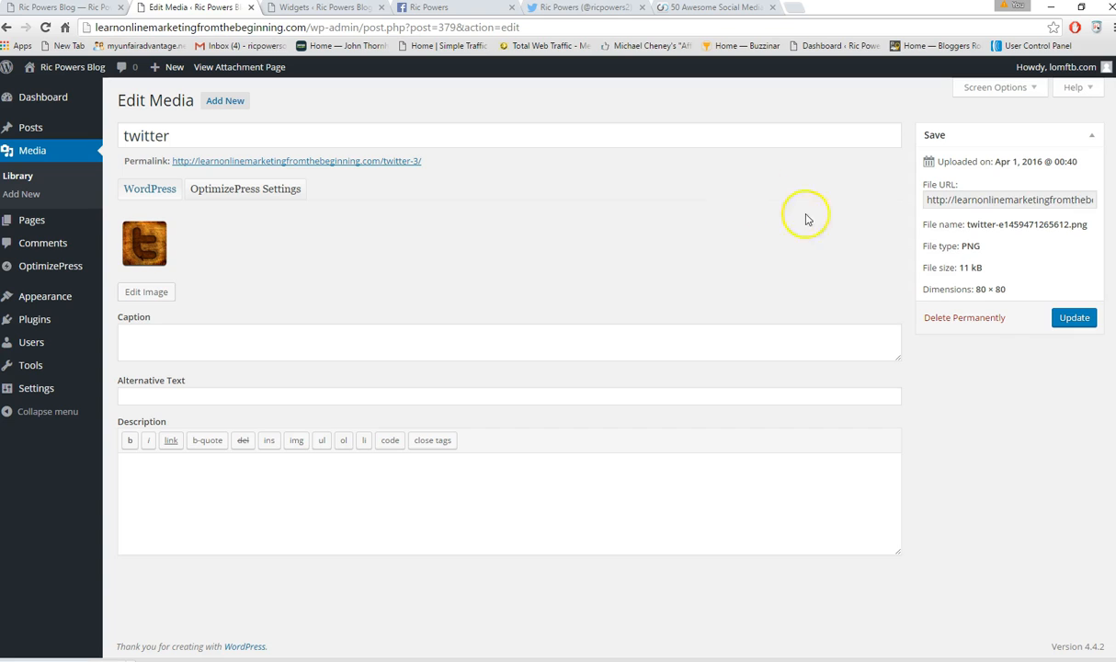
pyautogui.click(951, 200)
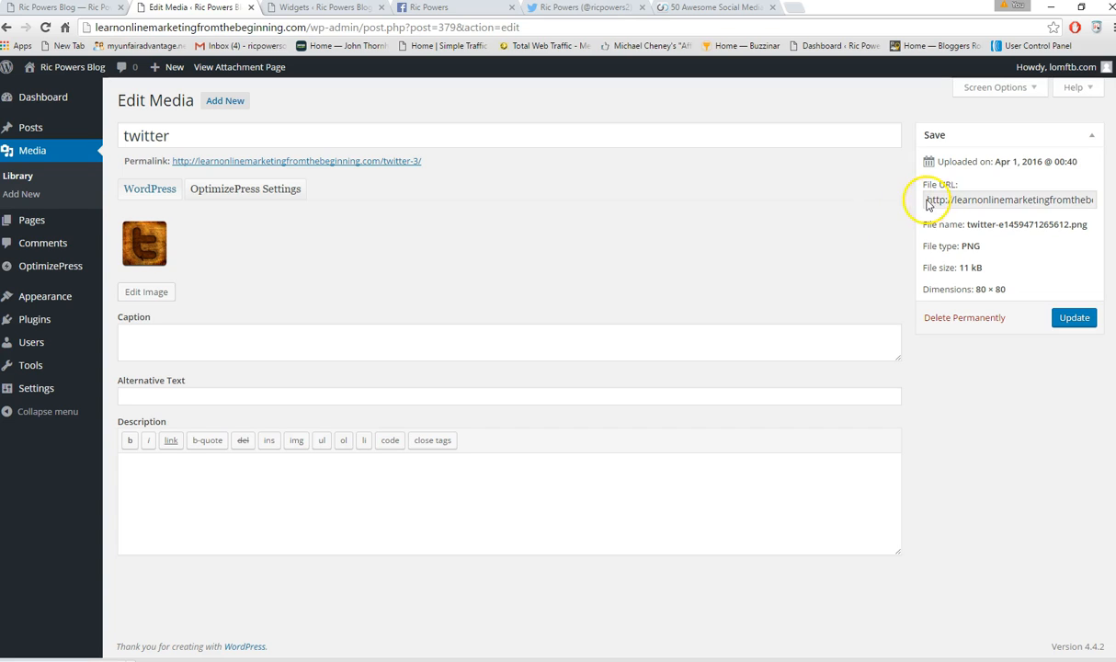
pyautogui.moveTo(928, 199); pyautogui.dragTo(1016, 194)
pyautogui.hotkey('ctrl', 'a')
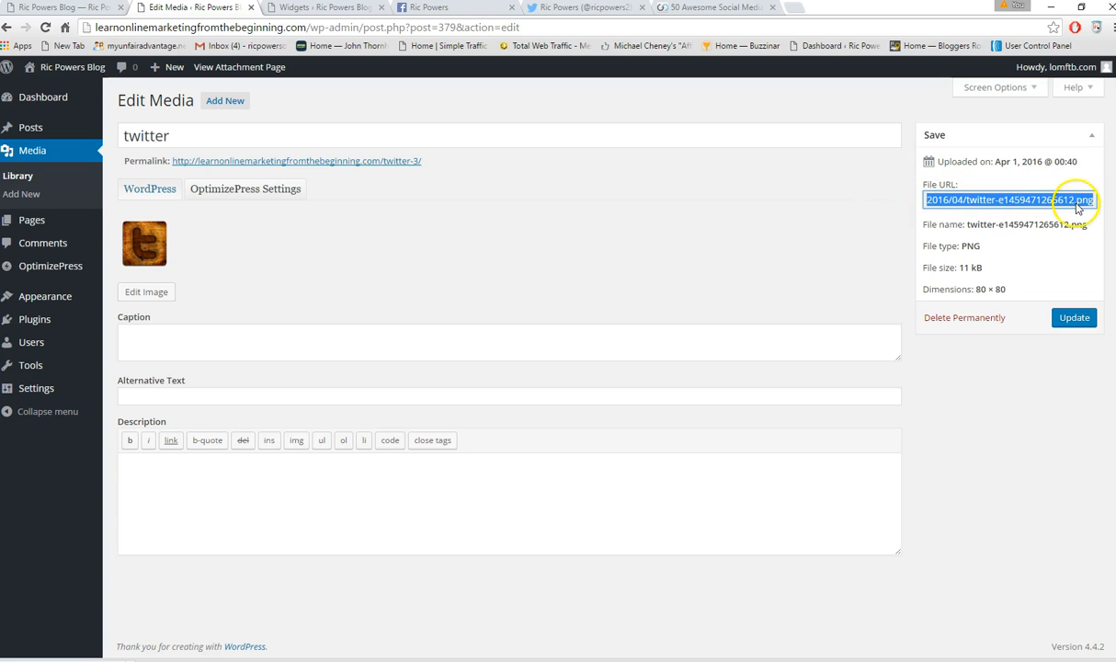
pyautogui.rightClick(1072, 206)
pyautogui.click(1067, 212)
# - Replace the selected LINK TO TWITTER BUTTON placeholder in the Notepad code with the copied twitter image File URL
pyautogui.click(264, 660)
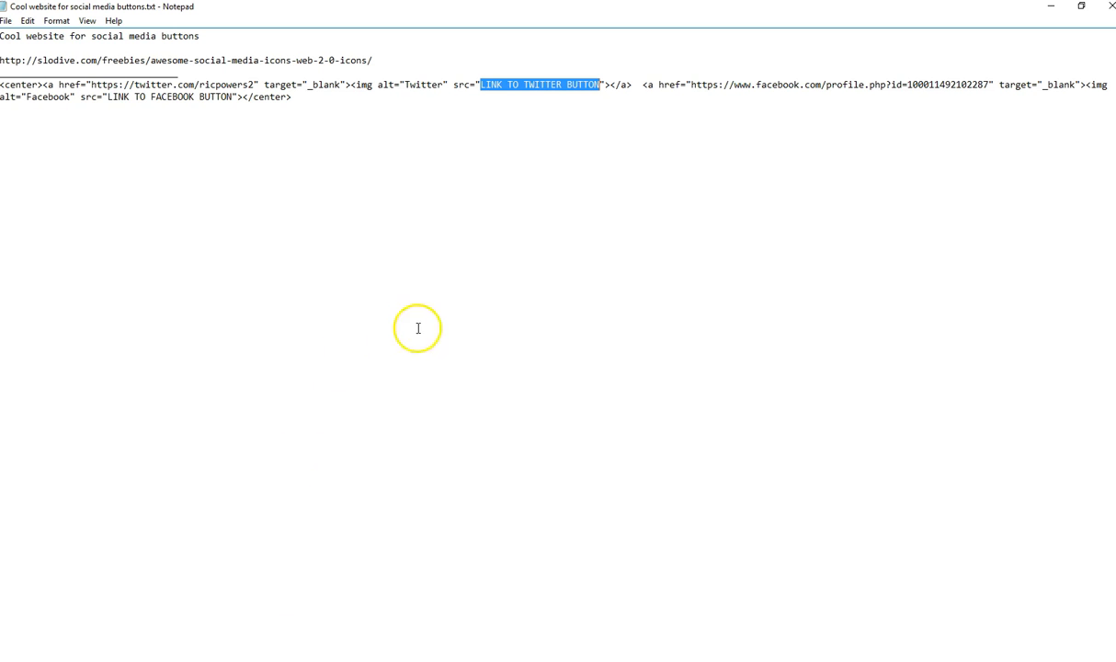
pyautogui.rightClick(512, 91)
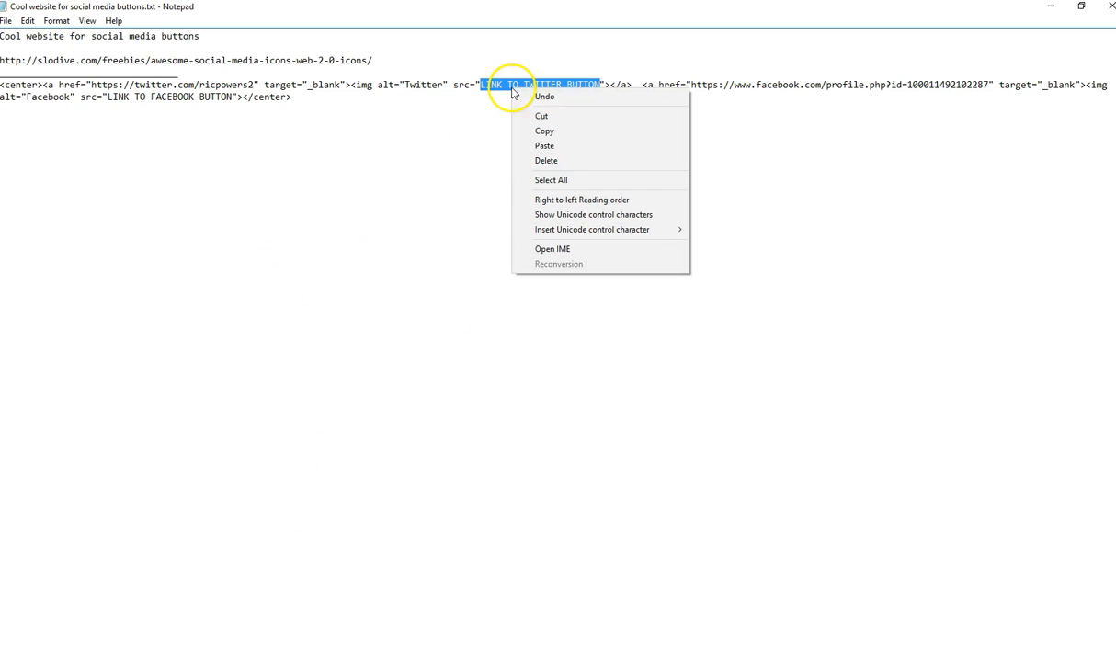
pyautogui.click(561, 145)
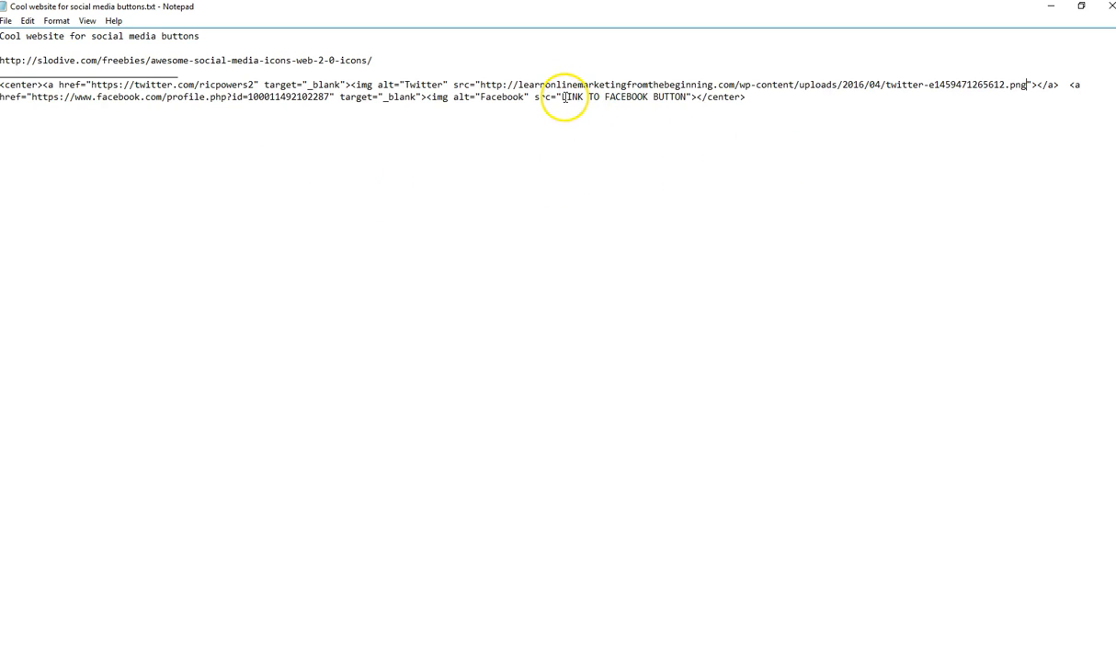
# - Select the LINK TO FACEBOOK BUTTON placeholder in Notepad and copy the facebook-wood image's File URL from the WordPress Media Library in Chrome
pyautogui.moveTo(564, 99); pyautogui.dragTo(678, 98)
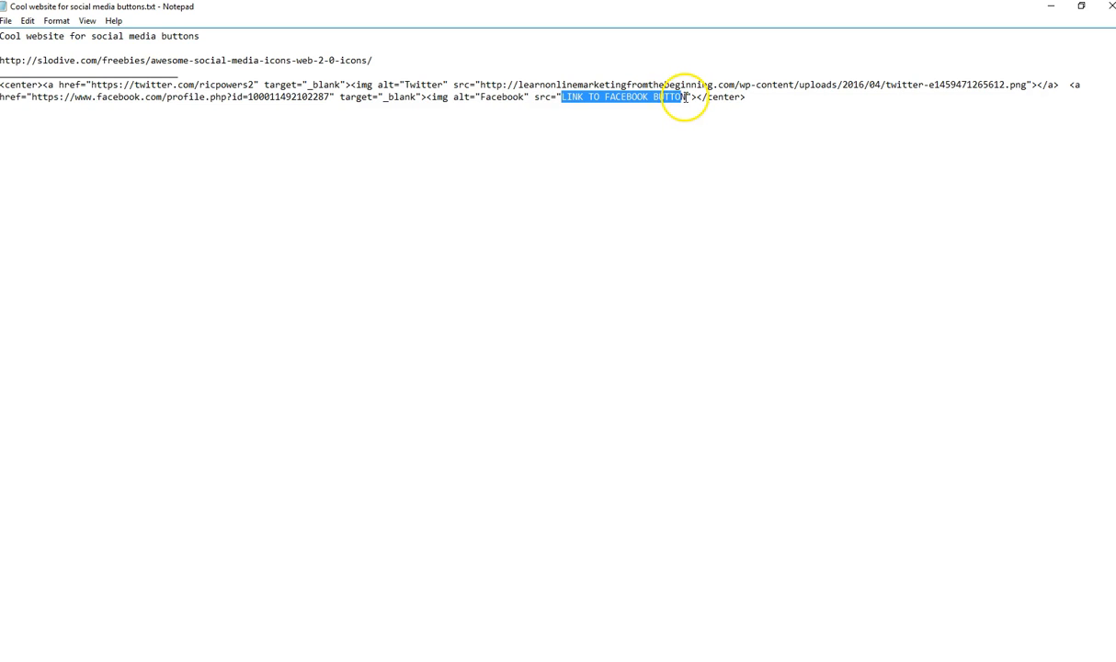
pyautogui.moveTo(687, 99); pyautogui.dragTo(587, 104)
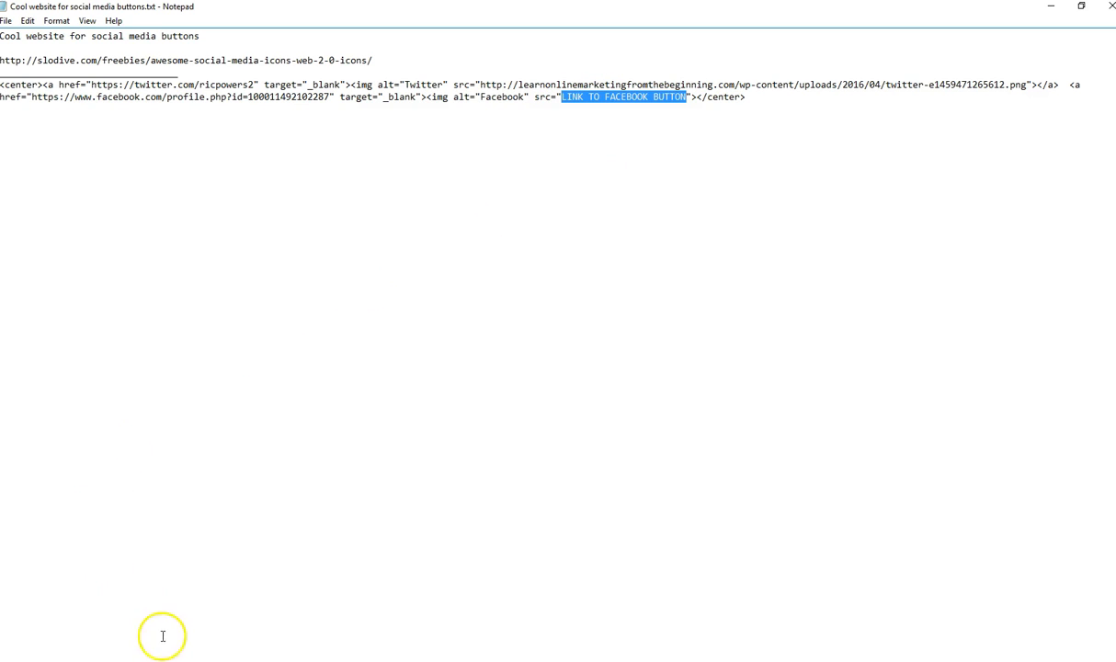
pyautogui.click(138, 660)
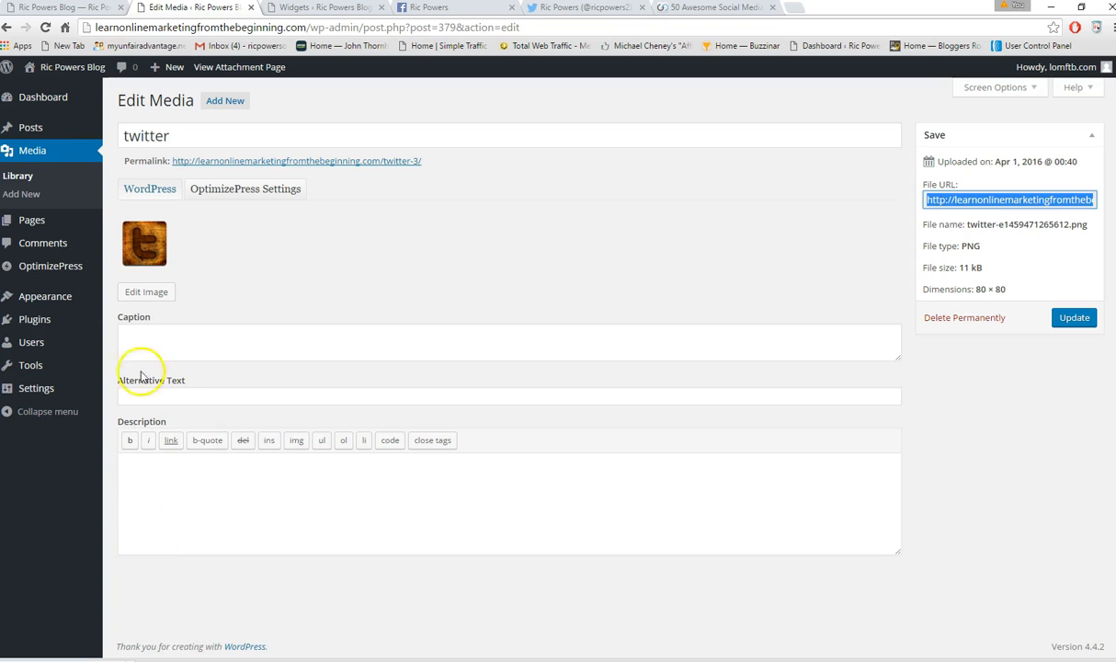
pyautogui.click(58, 152)
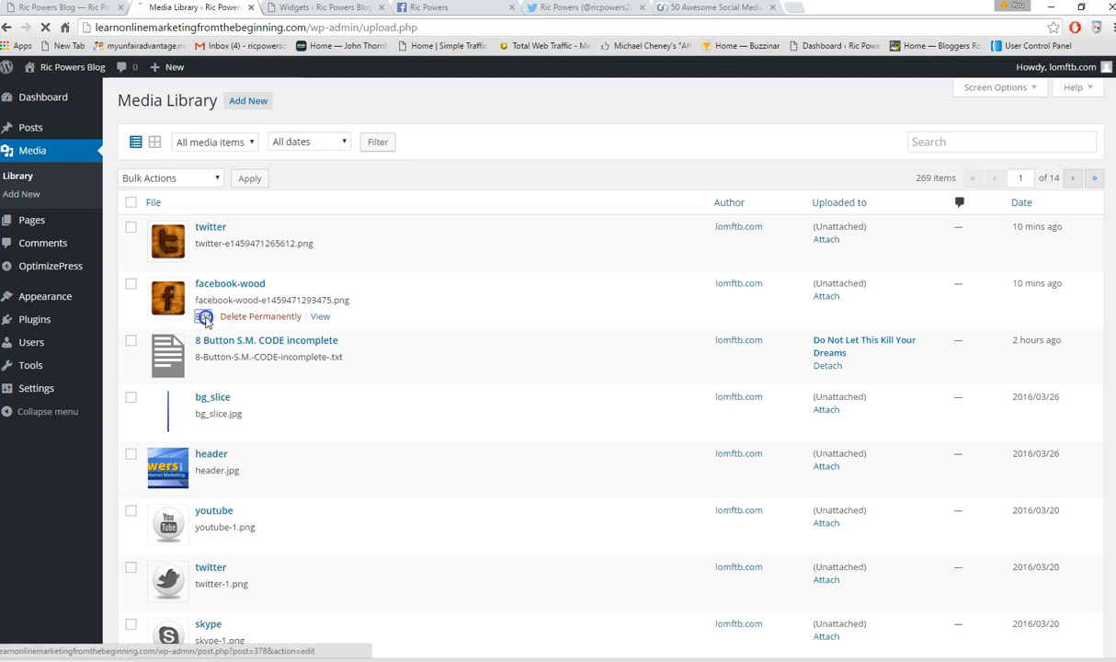
pyautogui.click(204, 318)
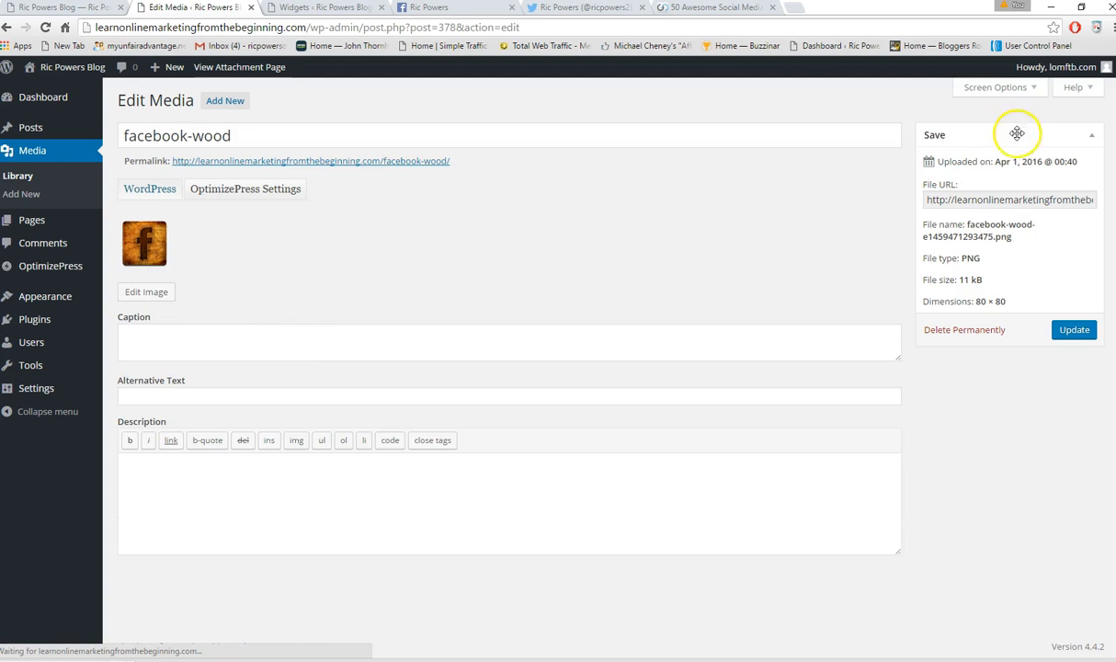
pyautogui.moveTo(925, 200); pyautogui.dragTo(1086, 200)
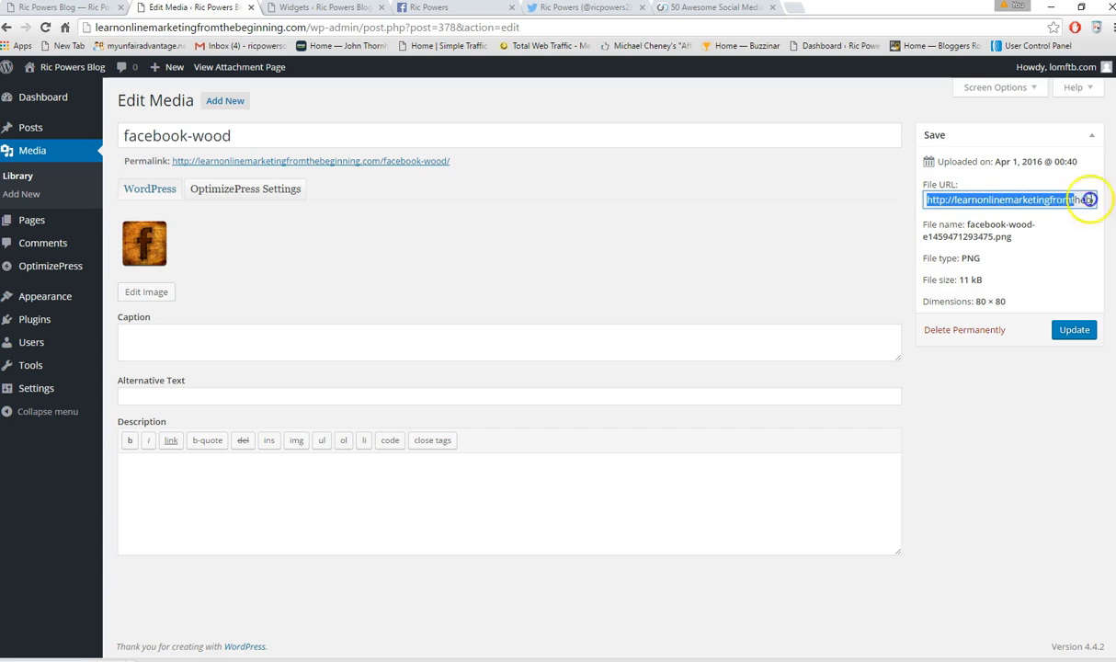
pyautogui.rightClick(1048, 199)
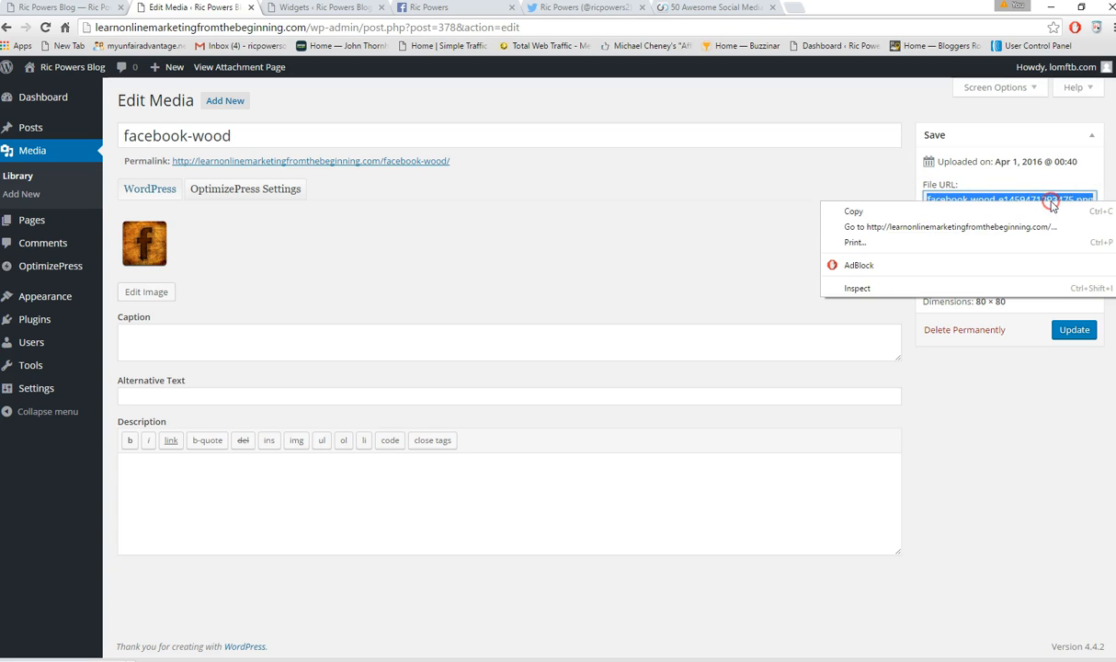
pyautogui.click(1040, 206)
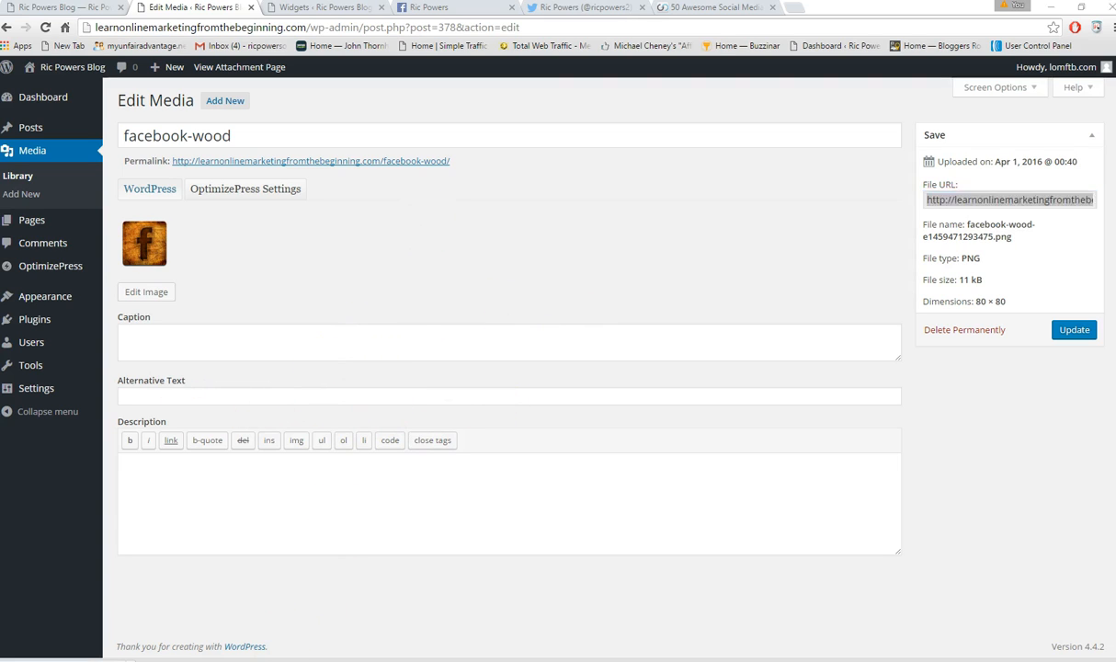
# - Replace the selected LINK TO FACEBOOK BUTTON placeholder in the Notepad code with the copied facebook-wood image File URL
pyautogui.hotkey('alt', 'Tab')
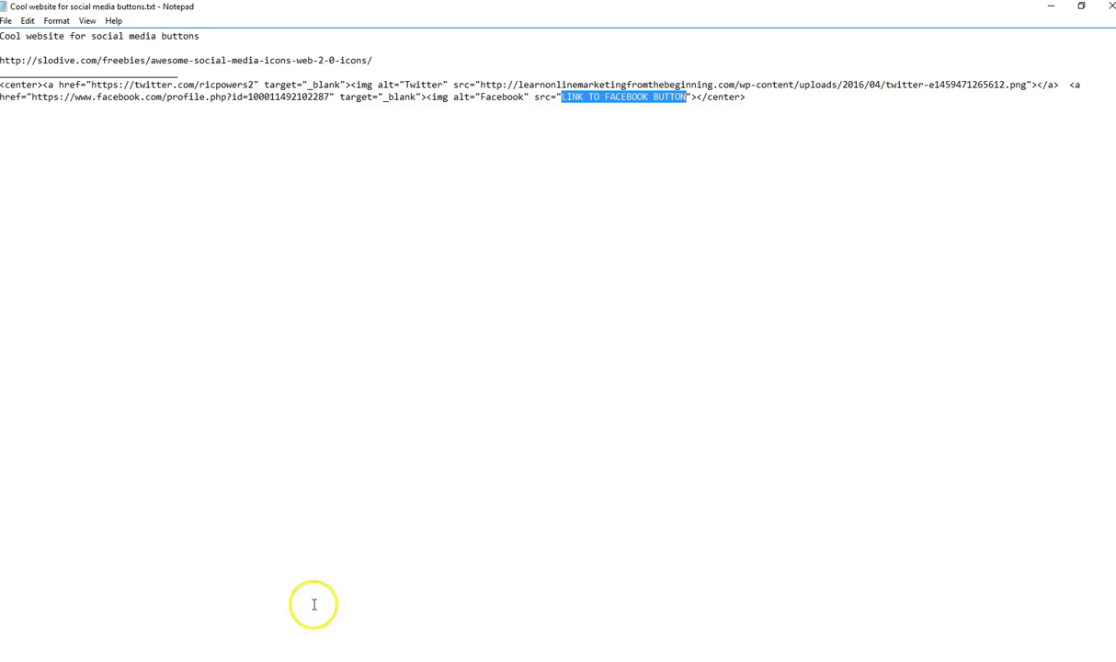
pyautogui.rightClick(610, 101)
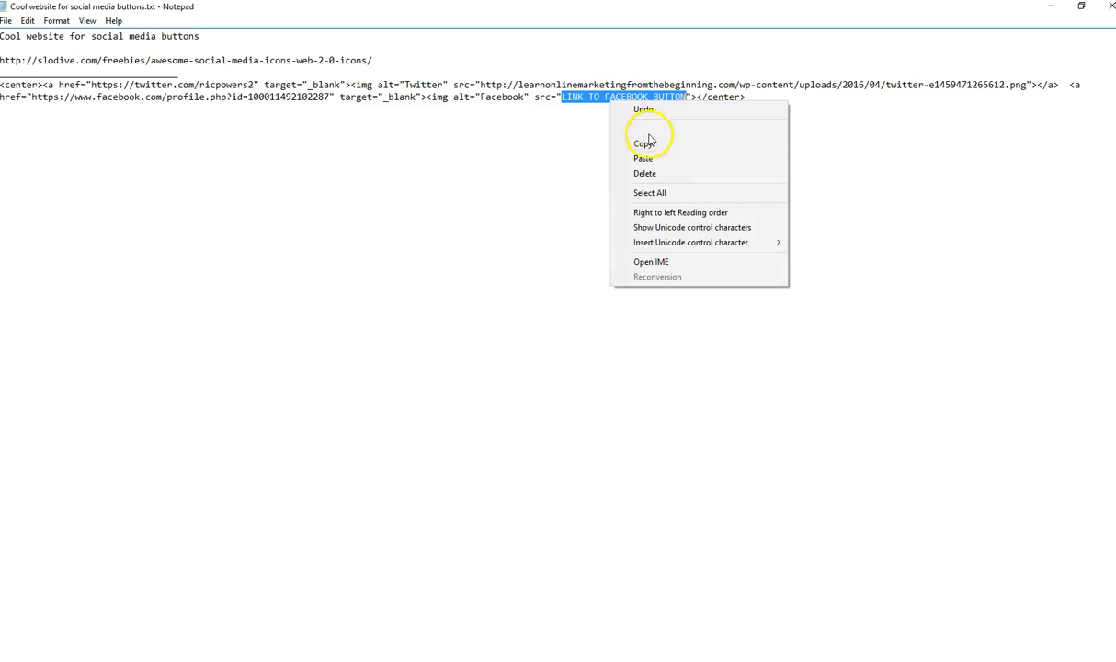
pyautogui.click(657, 164)
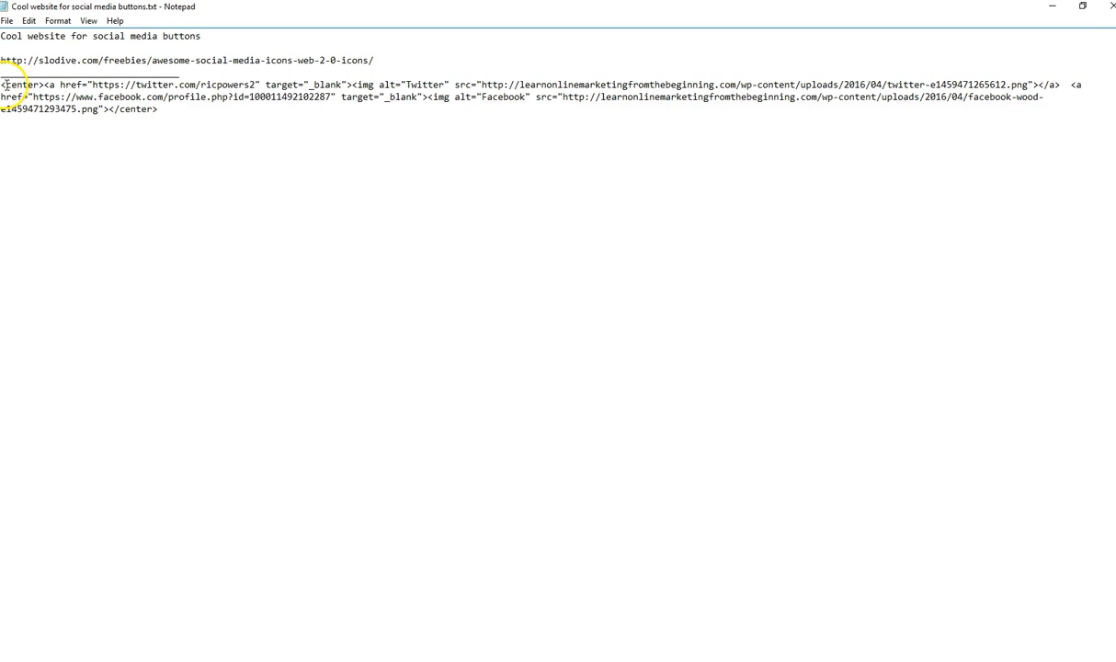
# - Copy the complete button code in Notepad, from the opening to the closing center tag, and return to WordPress in Chrome
pyautogui.moveTo(4, 84); pyautogui.dragTo(204, 133)
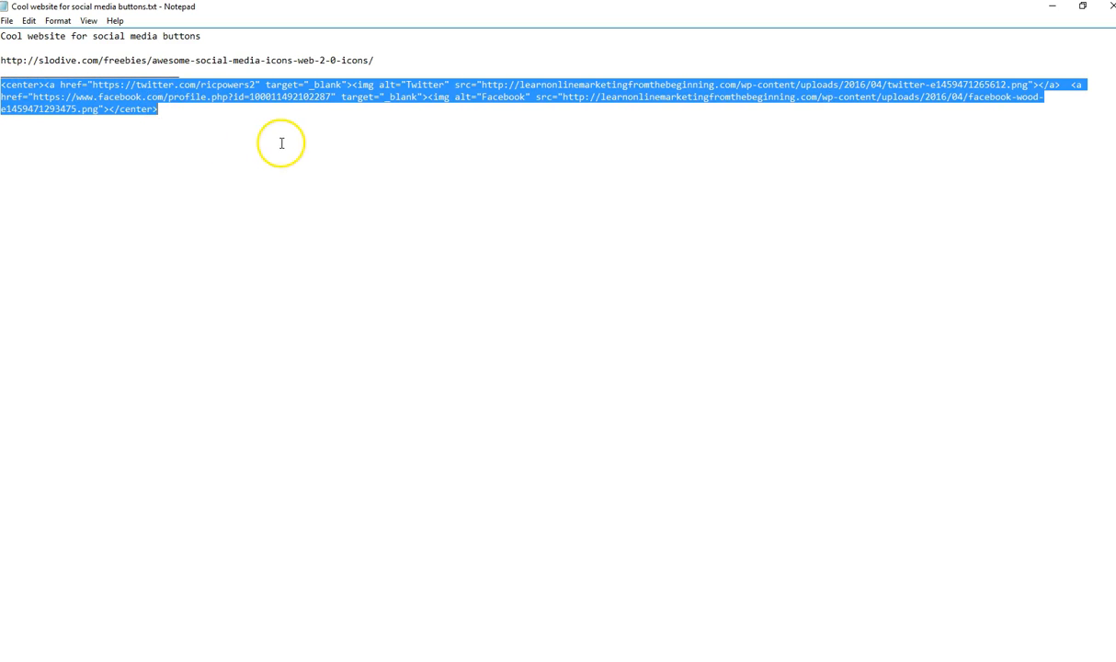
pyautogui.rightClick(556, 87)
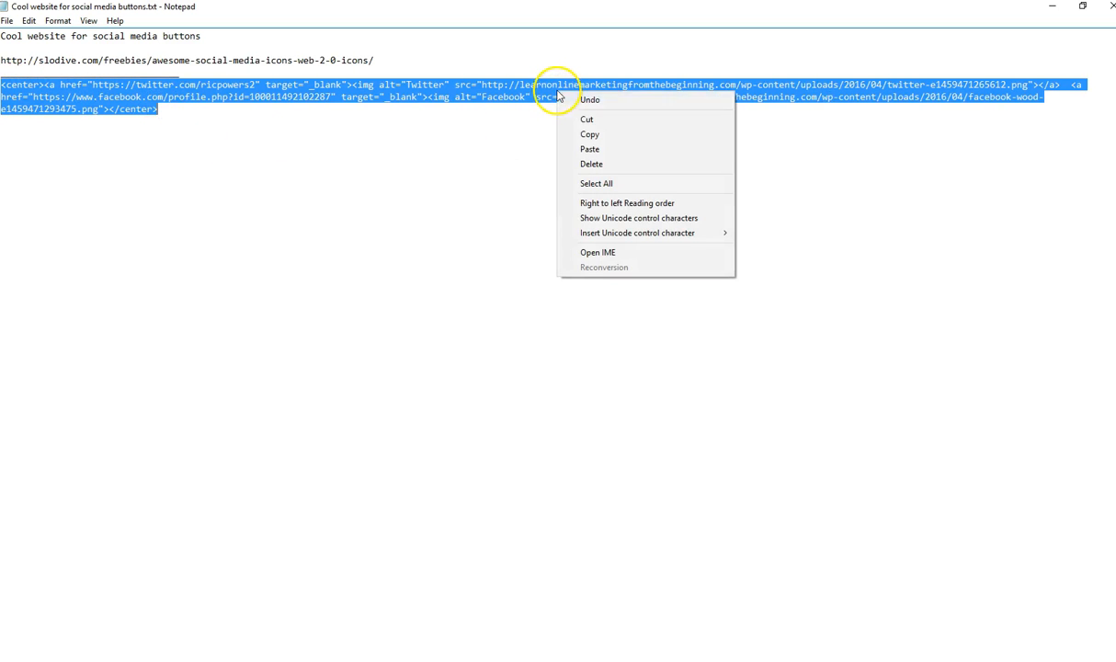
pyautogui.click(593, 134)
pyautogui.click(345, 659)
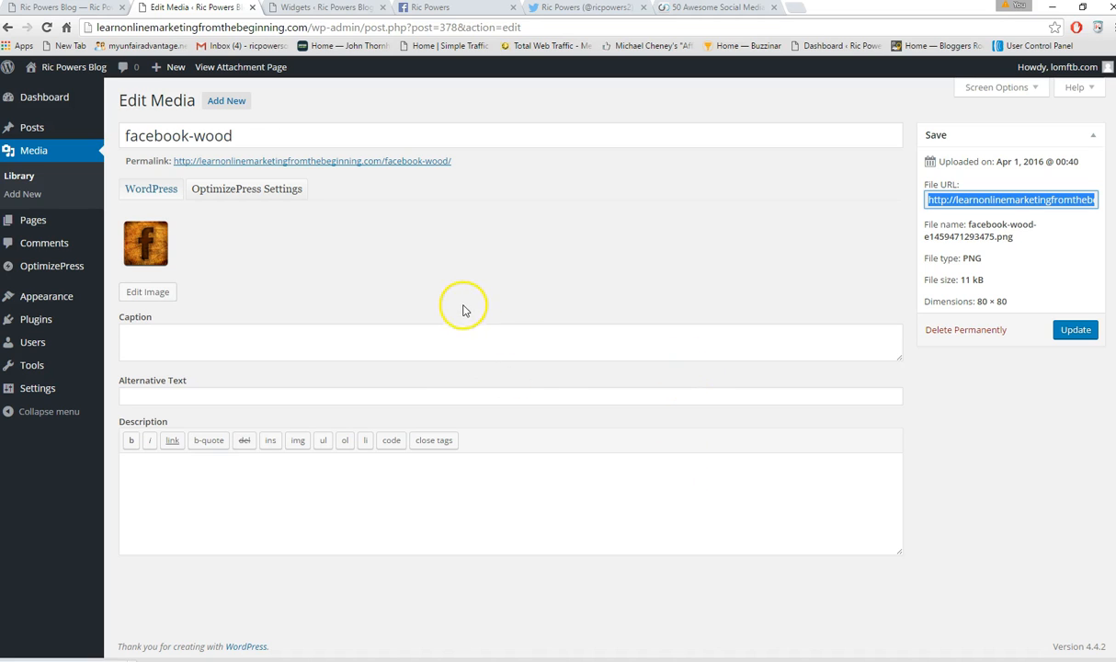
# - Remove the existing Text widget from the Sidebar area on the WordPress Widgets page and check the blog's home page
pyautogui.moveTo(59, 302)
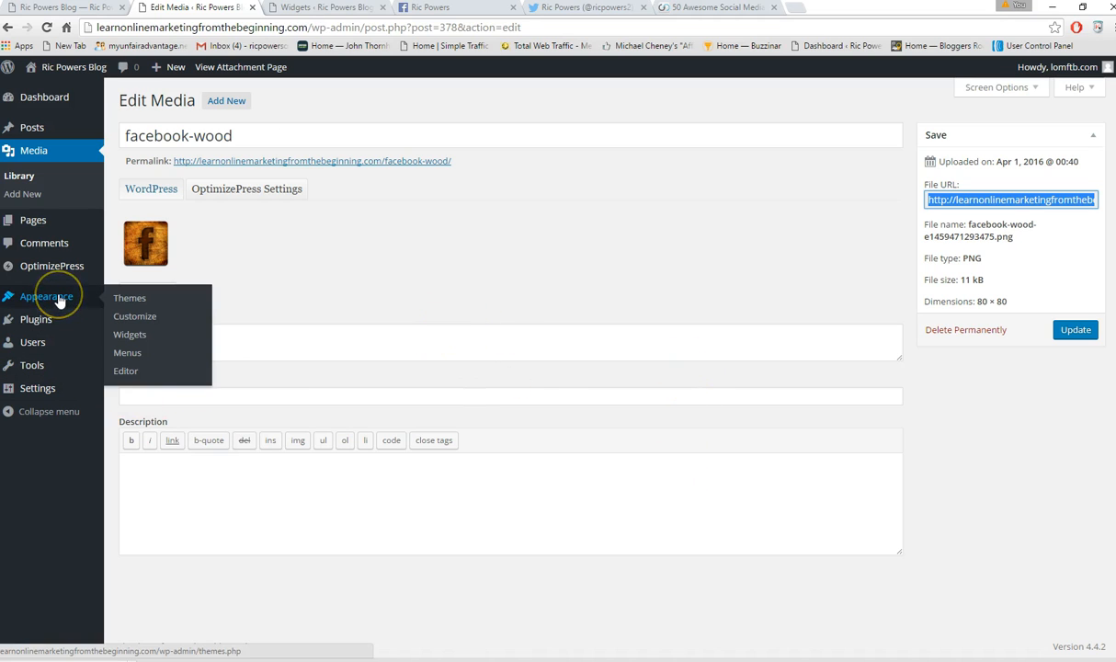
pyautogui.click(130, 335)
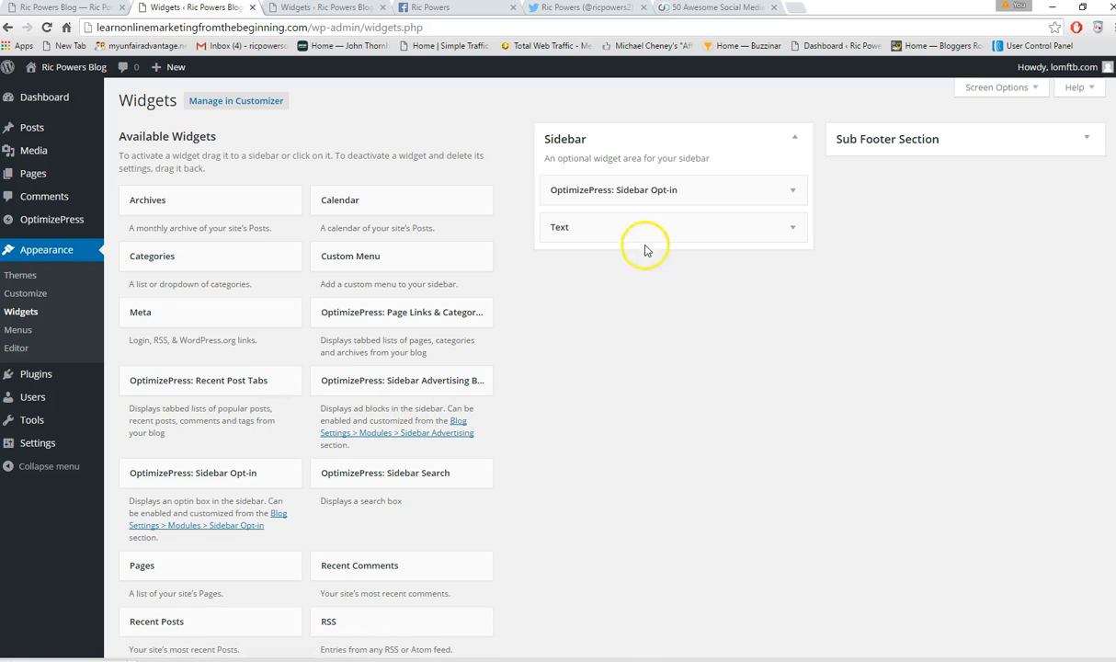
pyautogui.moveTo(674, 230); pyautogui.dragTo(257, 362)
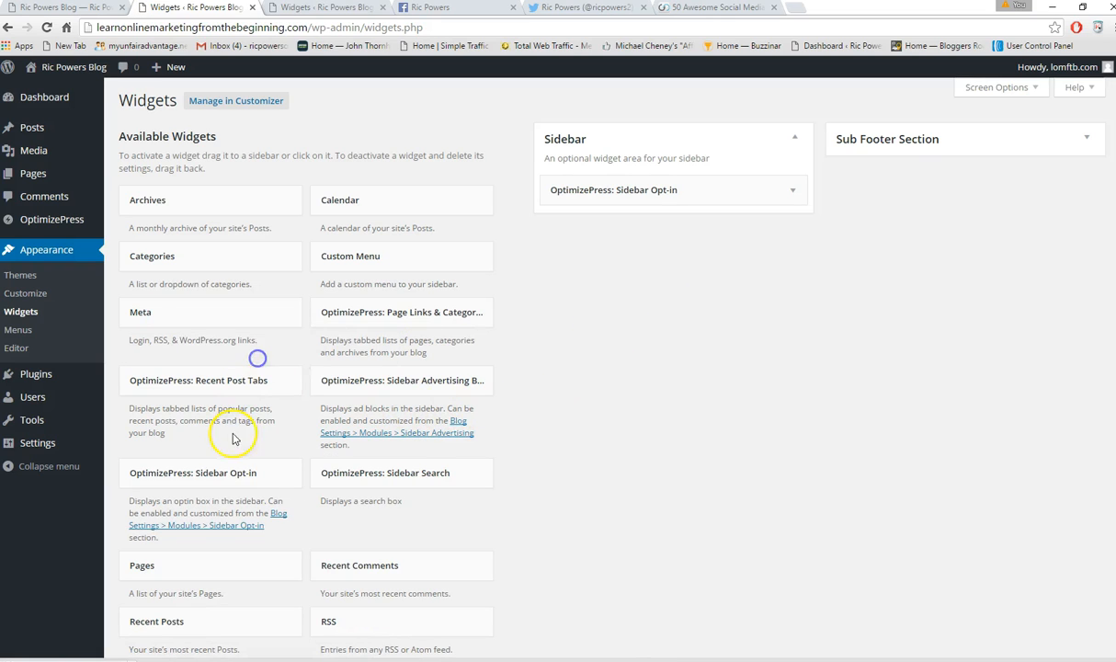
pyautogui.scroll(-2, 258, 449)
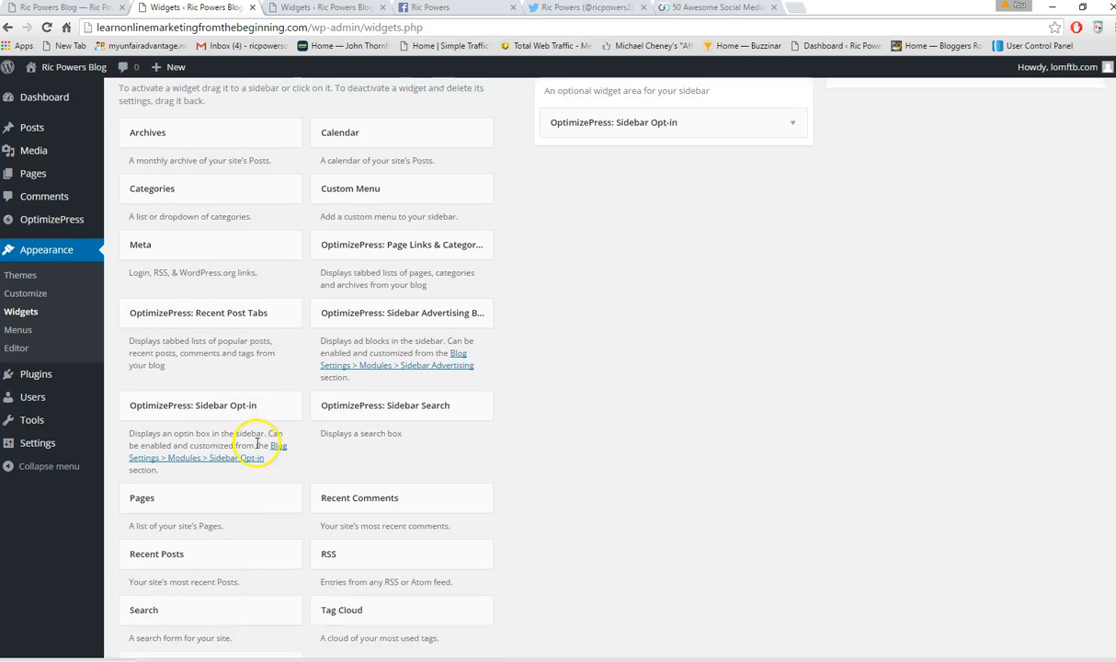
pyautogui.scroll(2, 258, 449)
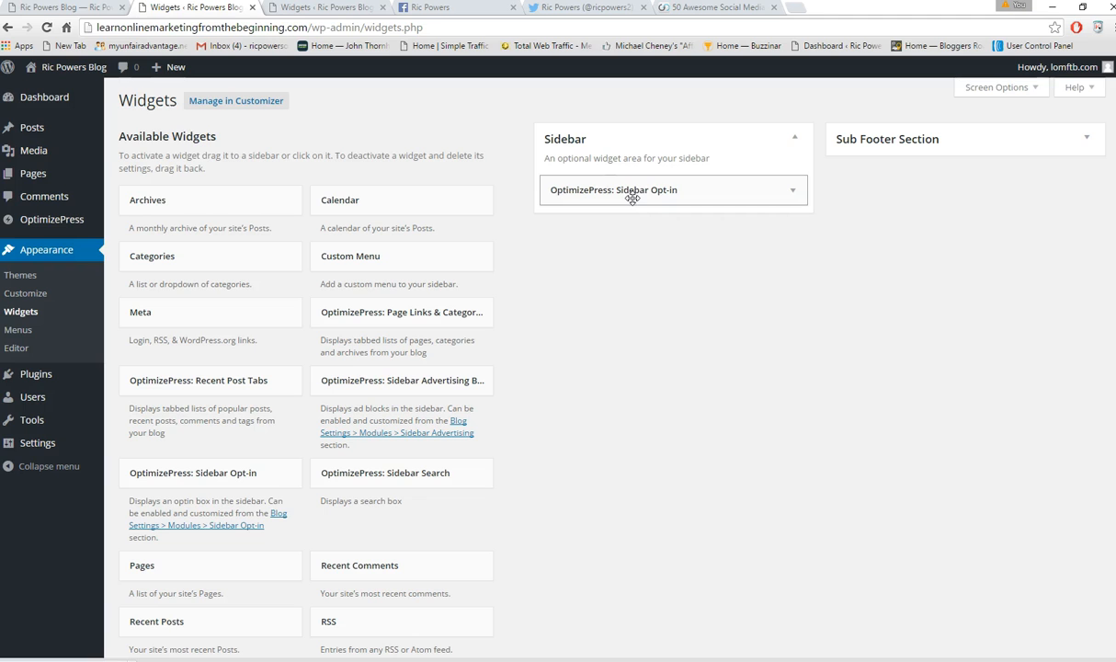
pyautogui.click(72, 11)
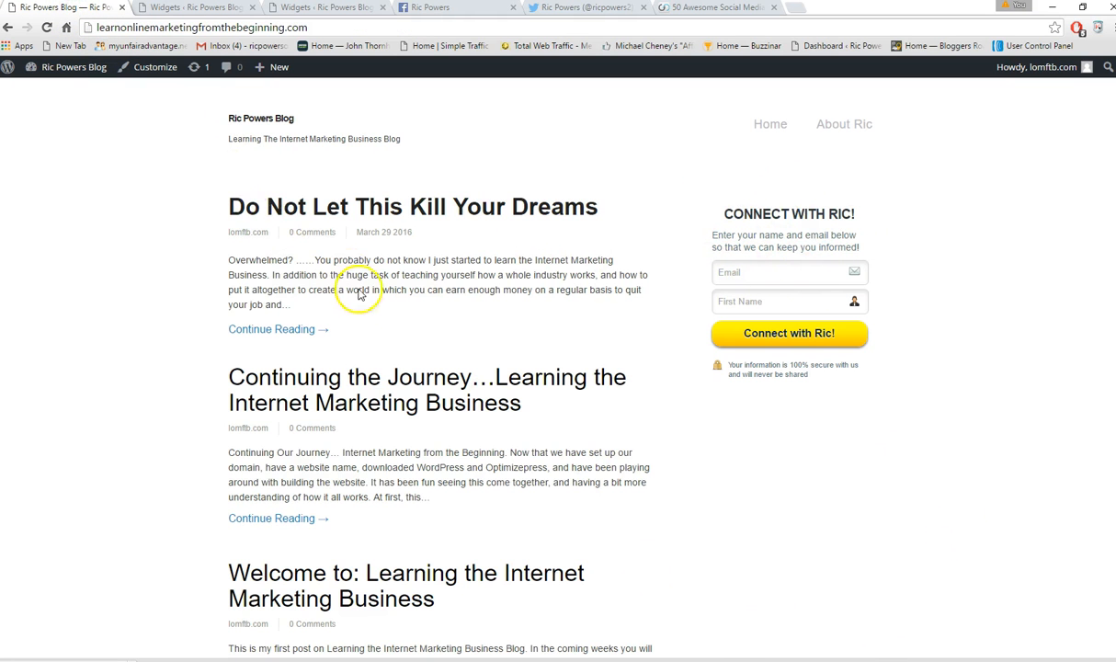
pyautogui.scroll(-2, 558, 368)
pyautogui.scroll(1, 825, 387)
pyautogui.scroll(2, 824, 387)
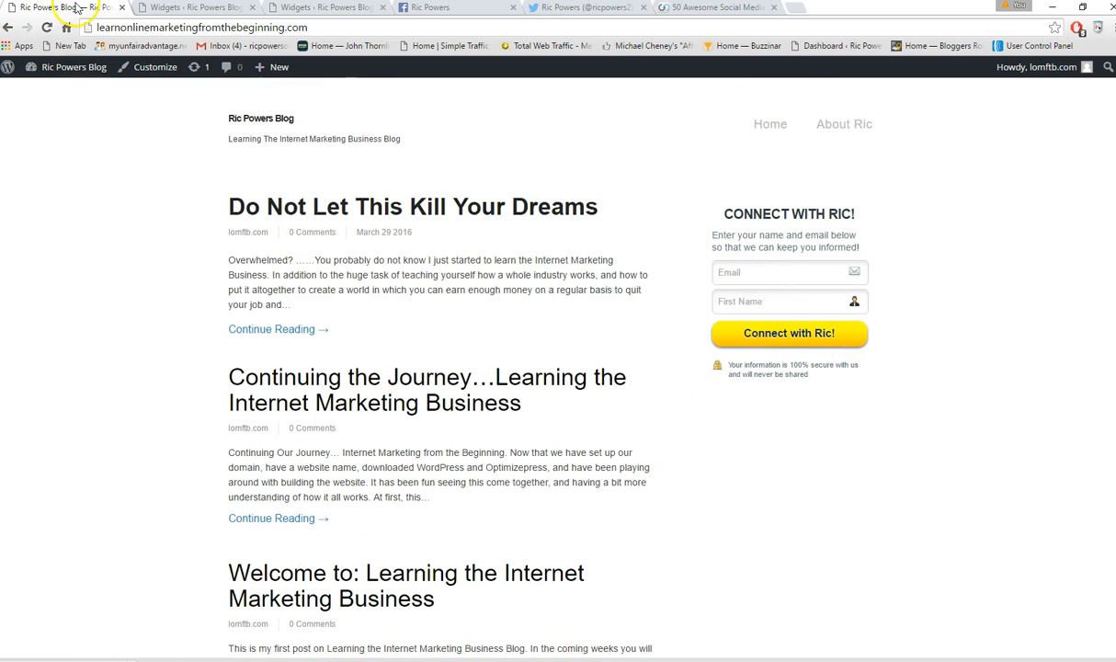
# - Add a new Text widget to the Sidebar area on the WordPress Widgets page
pyautogui.click(170, 11)
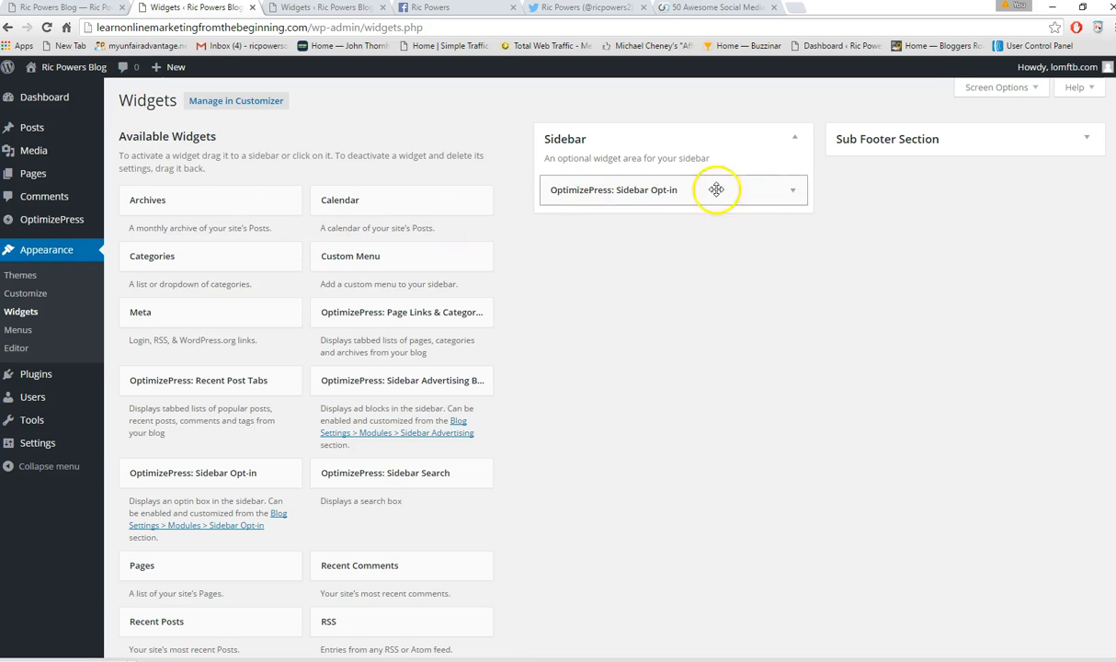
pyautogui.scroll(-3, 248, 453)
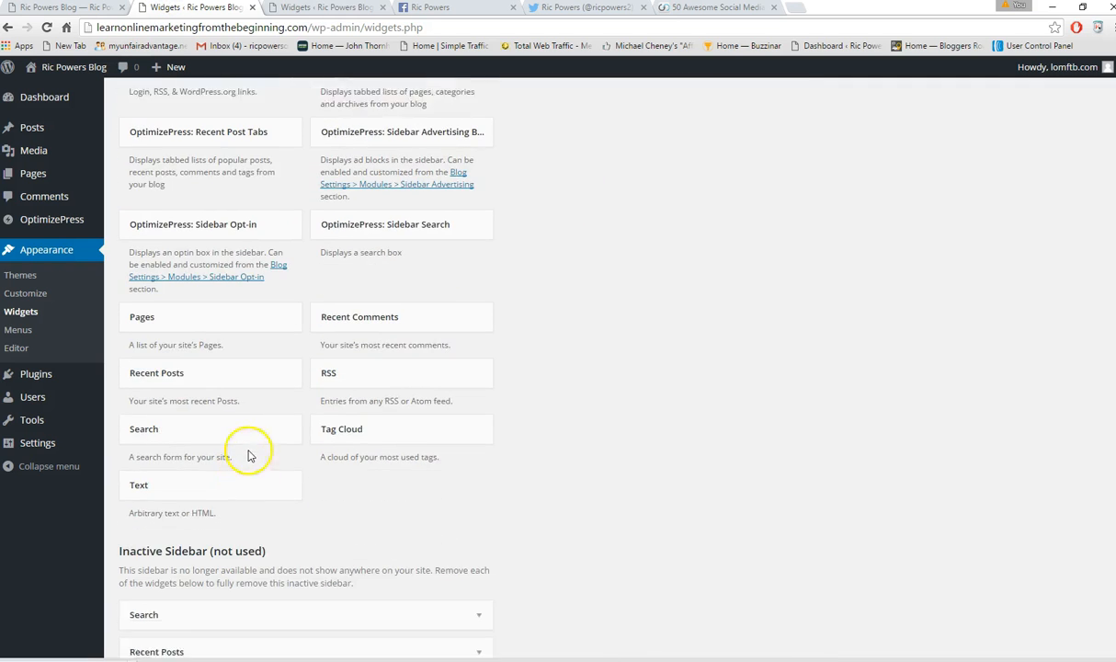
pyautogui.click(194, 472)
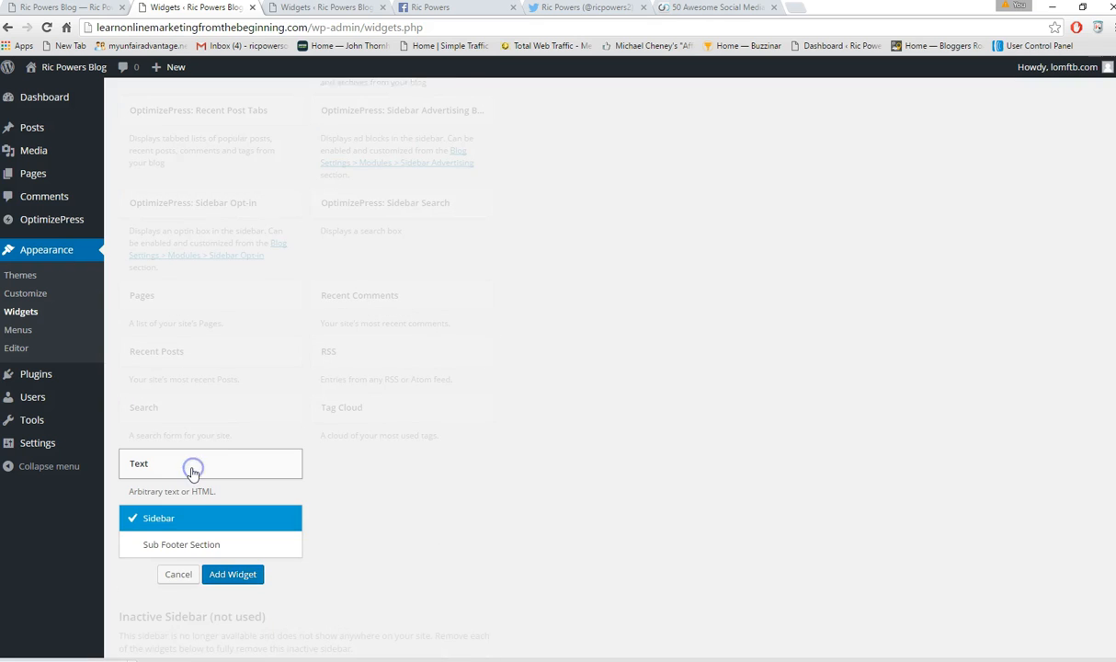
pyautogui.click(231, 575)
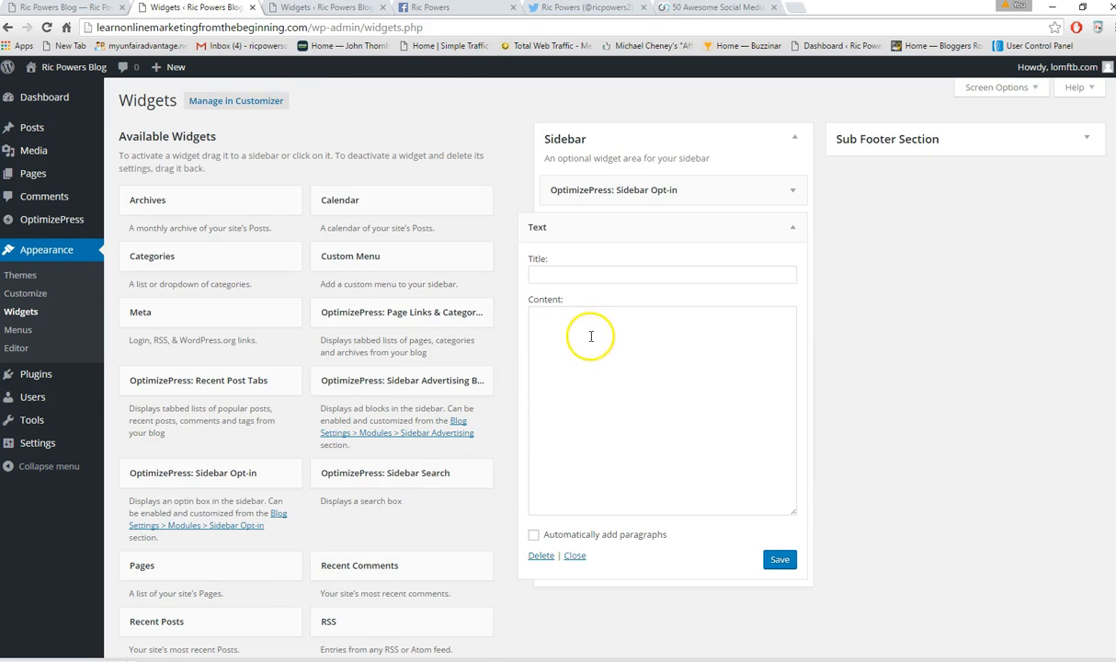
# - Paste the copied button code into the new Text widget's content and save the widget
pyautogui.click(549, 319)
pyautogui.rightClick(551, 320)
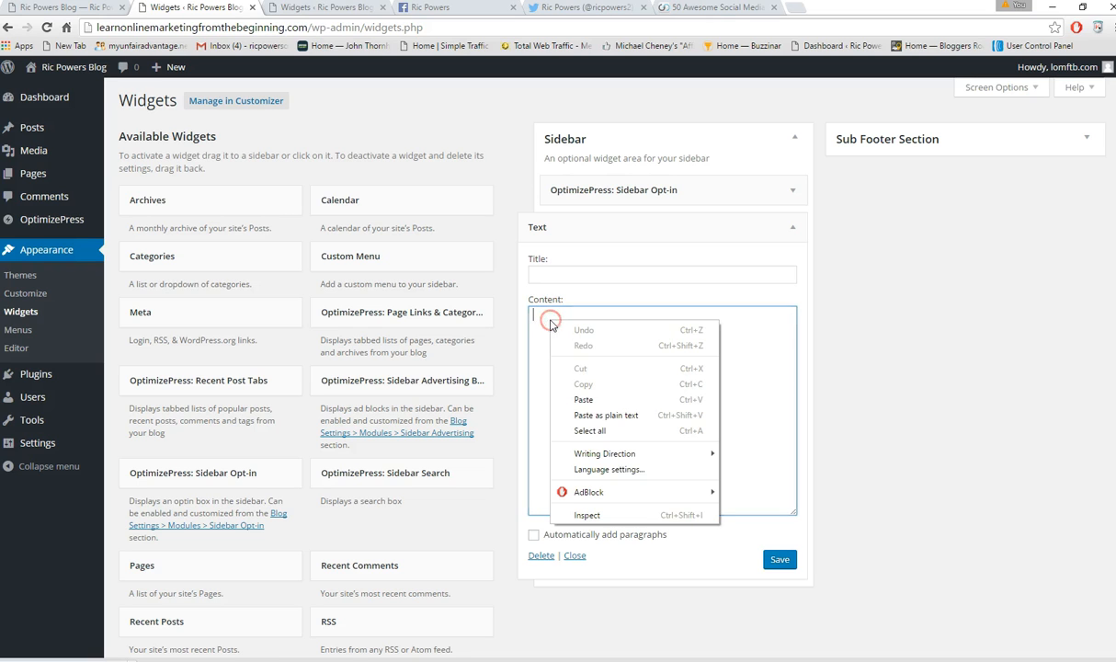
pyautogui.click(596, 394)
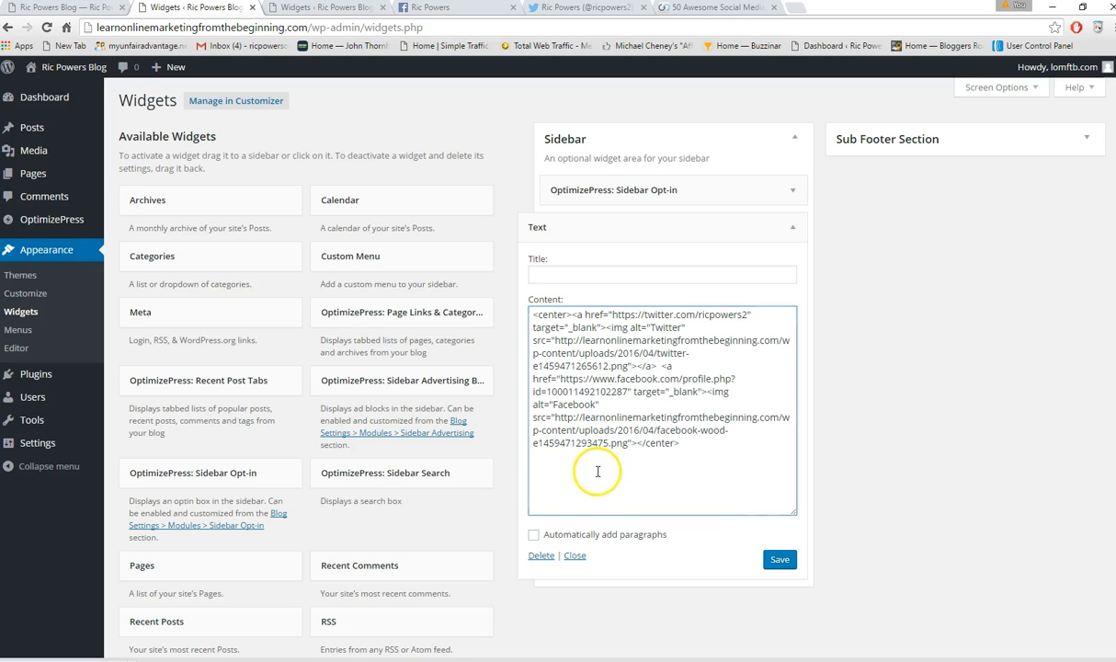
pyautogui.click(781, 561)
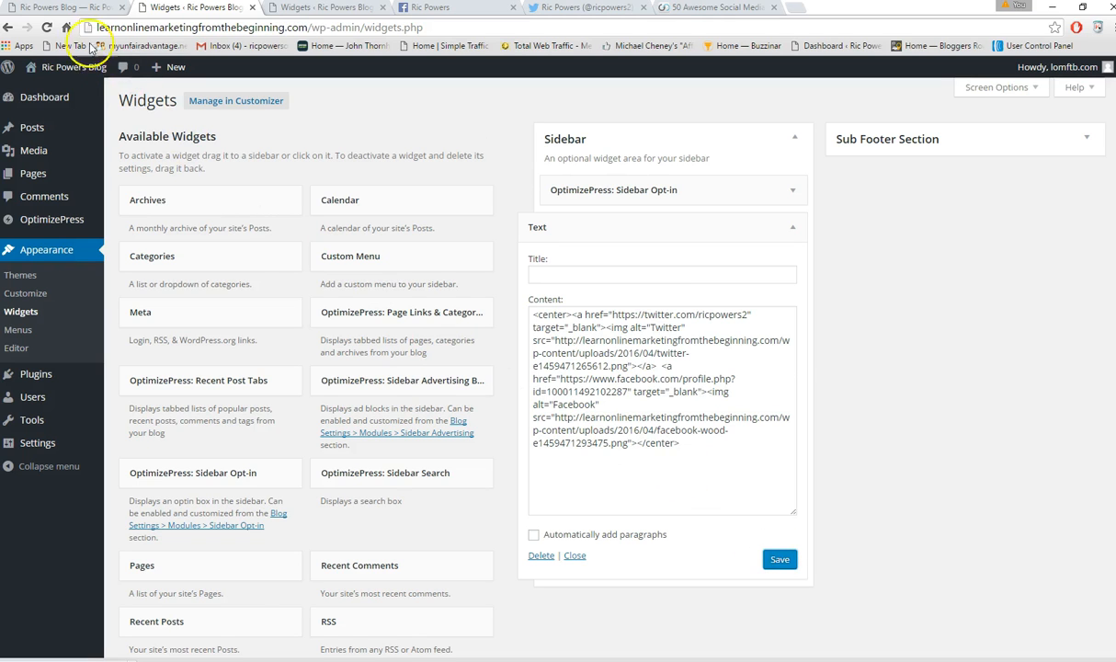
# - Reload the blog's home page and test the sidebar's Twitter button, closing the profile page it opens
pyautogui.click(68, 9)
pyautogui.click(47, 27)
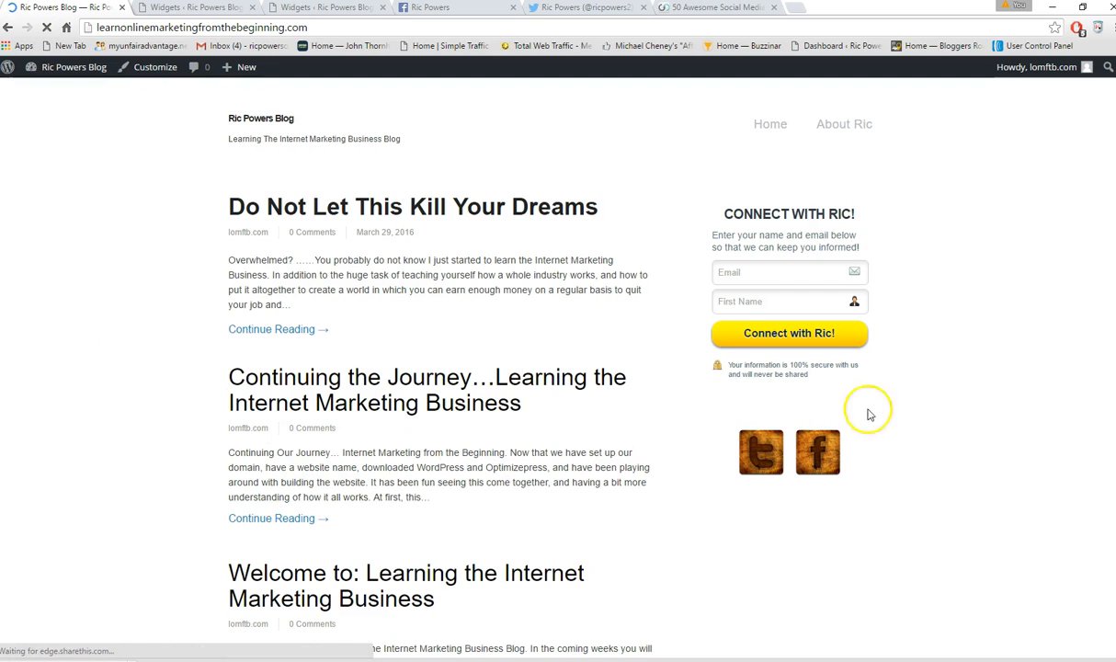
pyautogui.scroll(-2, 949, 331)
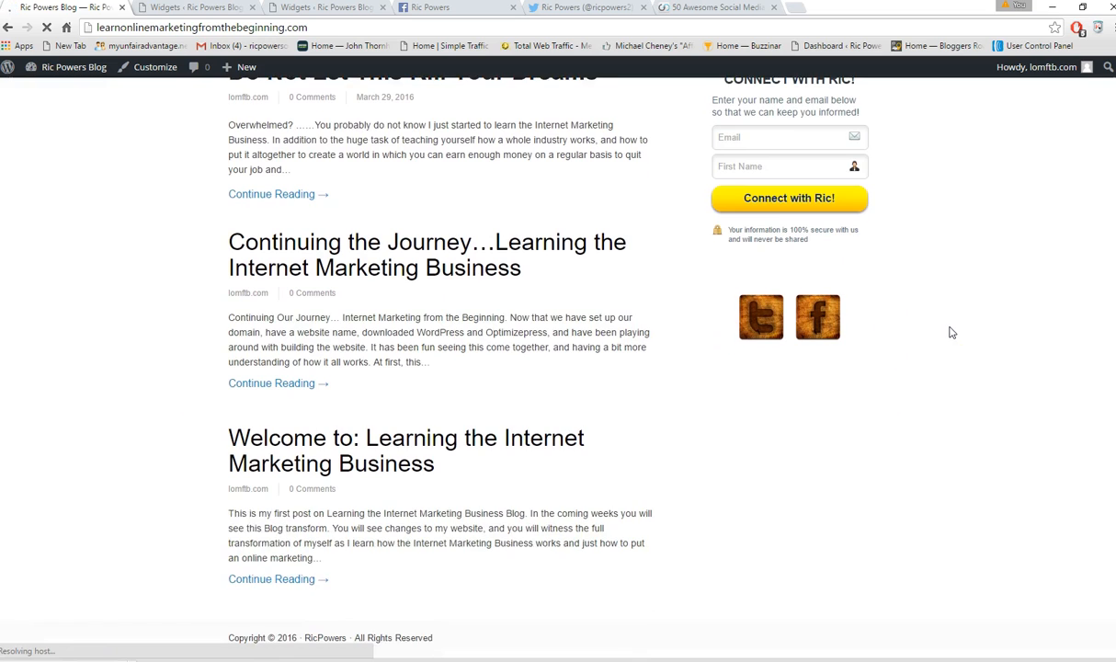
pyautogui.click(761, 317)
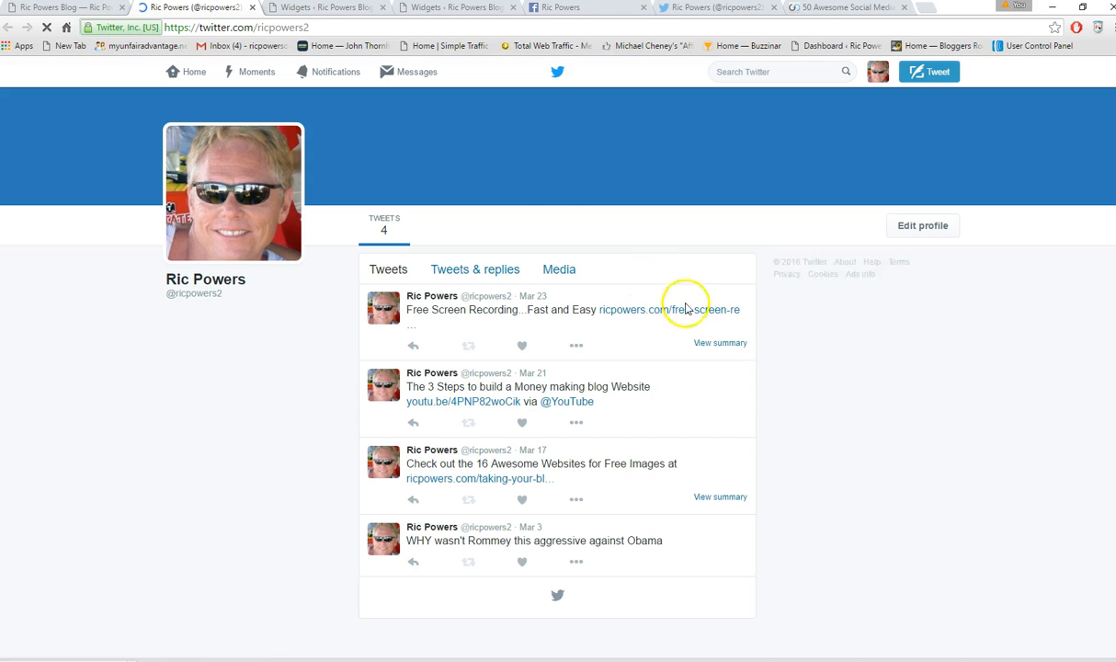
pyautogui.click(251, 8)
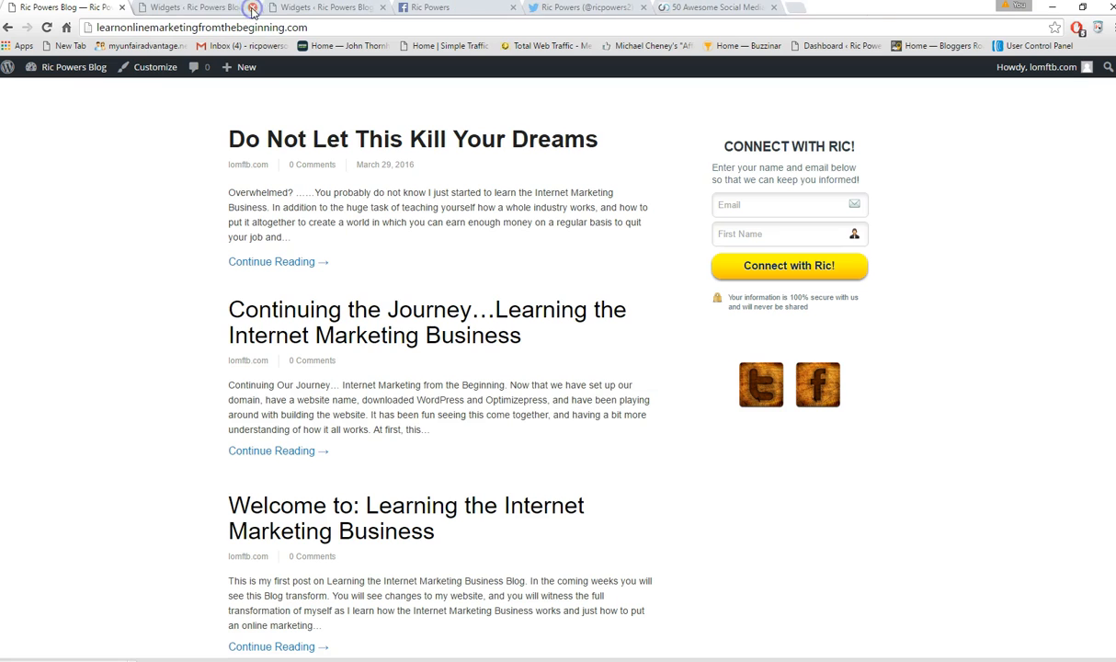
# - Test the sidebar's Facebook button, look over the linked profile page and return to the blog's home page
pyautogui.click(821, 384)
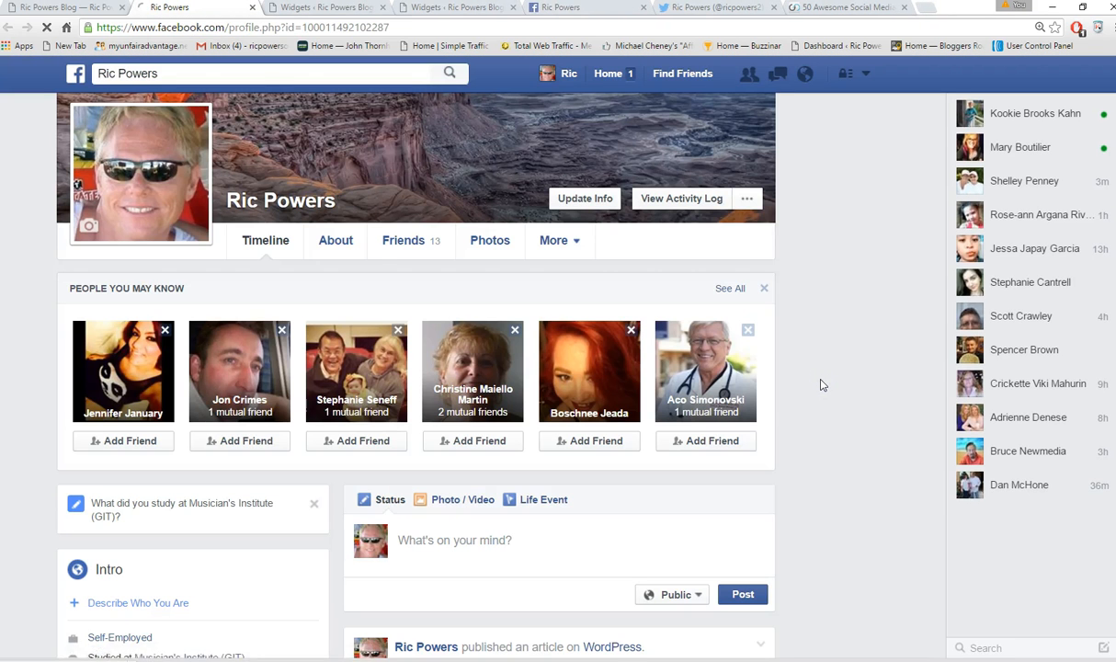
pyautogui.scroll(-5, 723, 347)
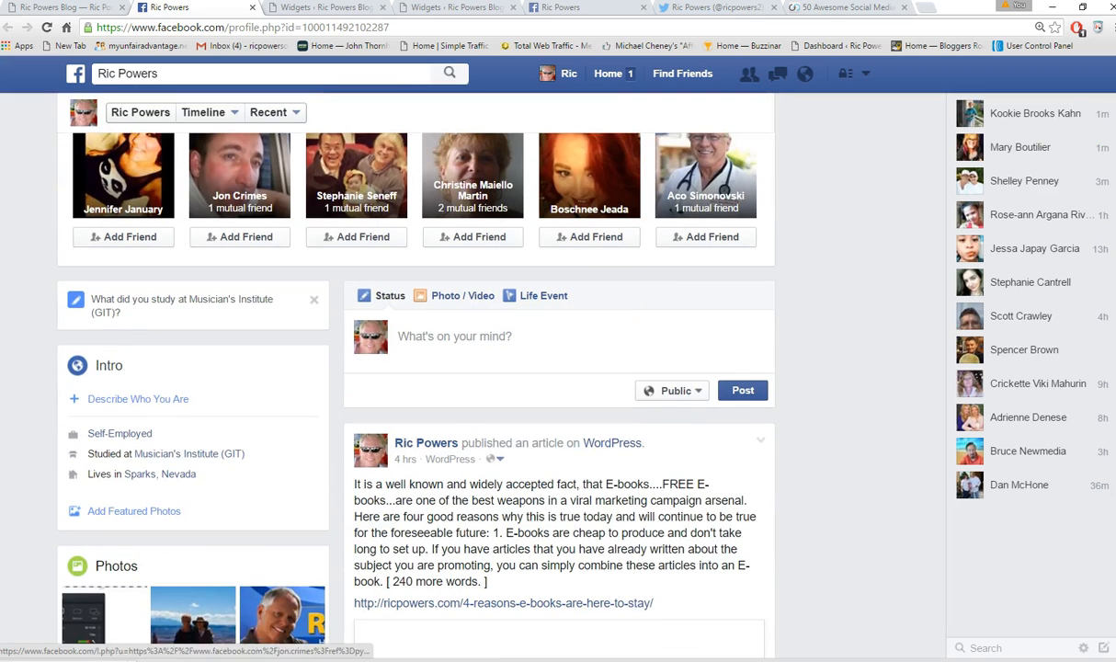
pyautogui.click(63, 7)
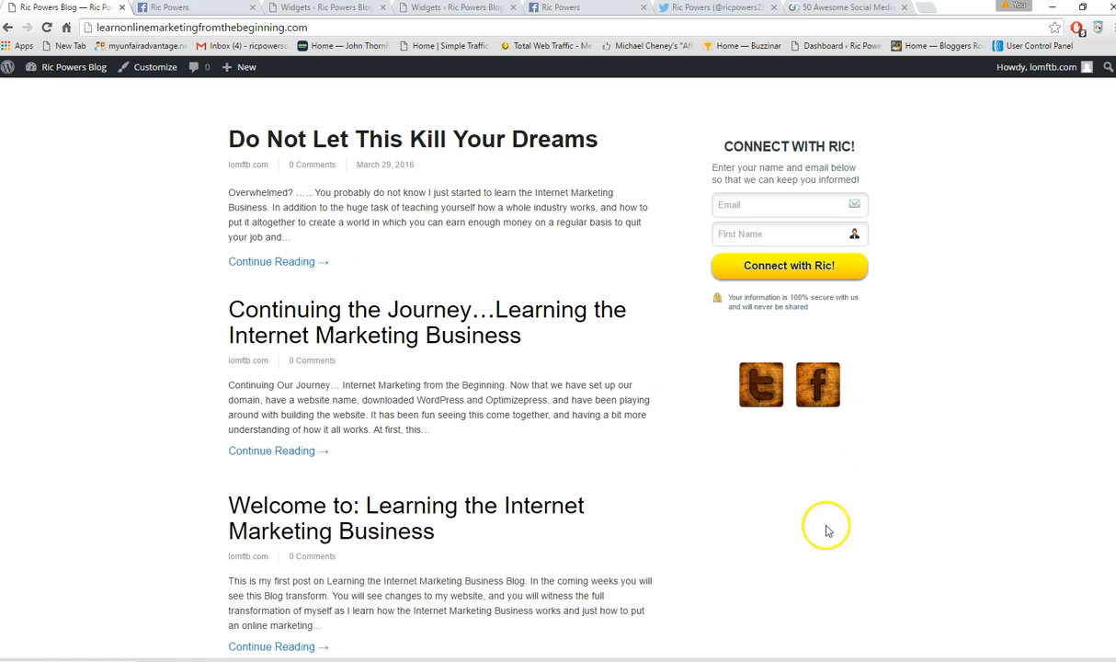
# - Look over the header area on the blog's home page and return to the OptimizePress Blog Settings
pyautogui.scroll(-2, 882, 514)
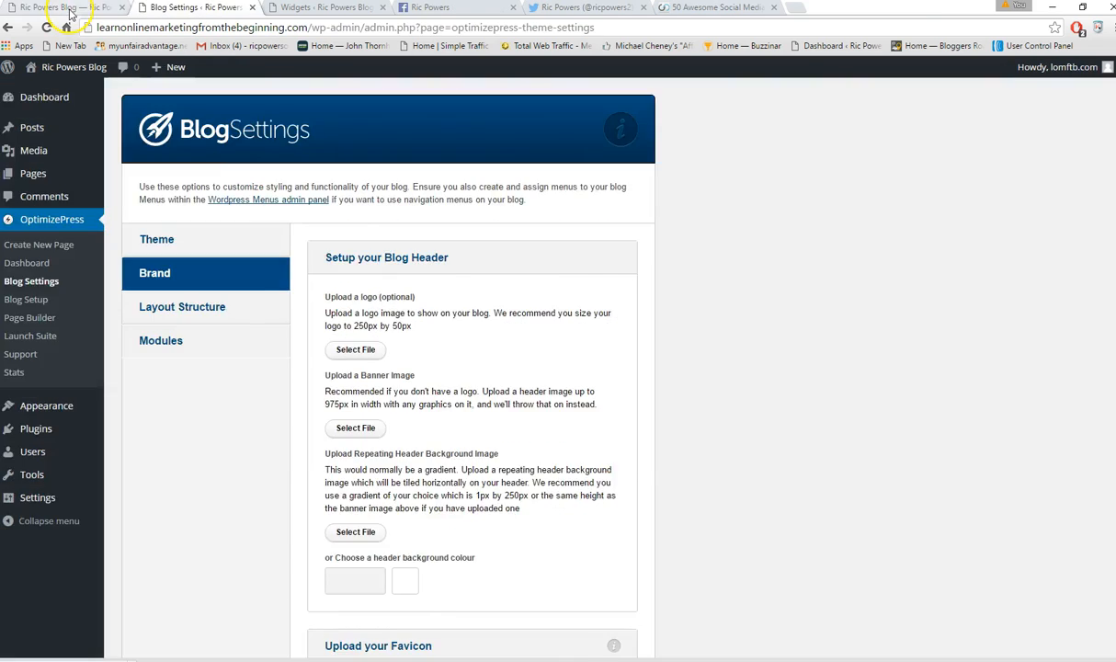
pyautogui.click(70, 11)
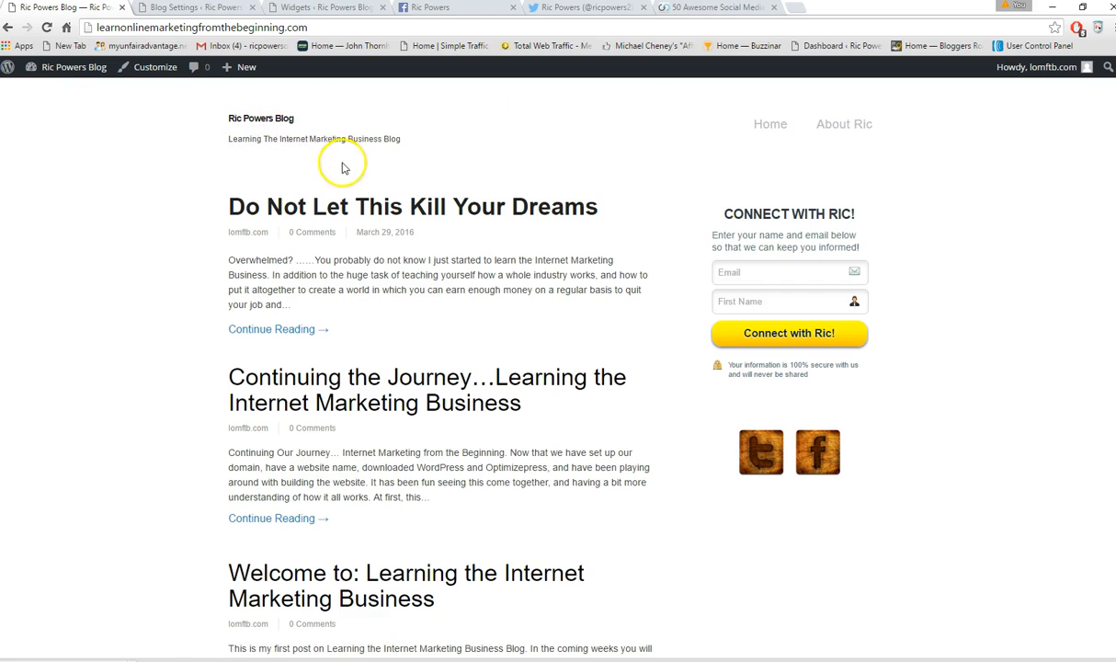
pyautogui.click(187, 9)
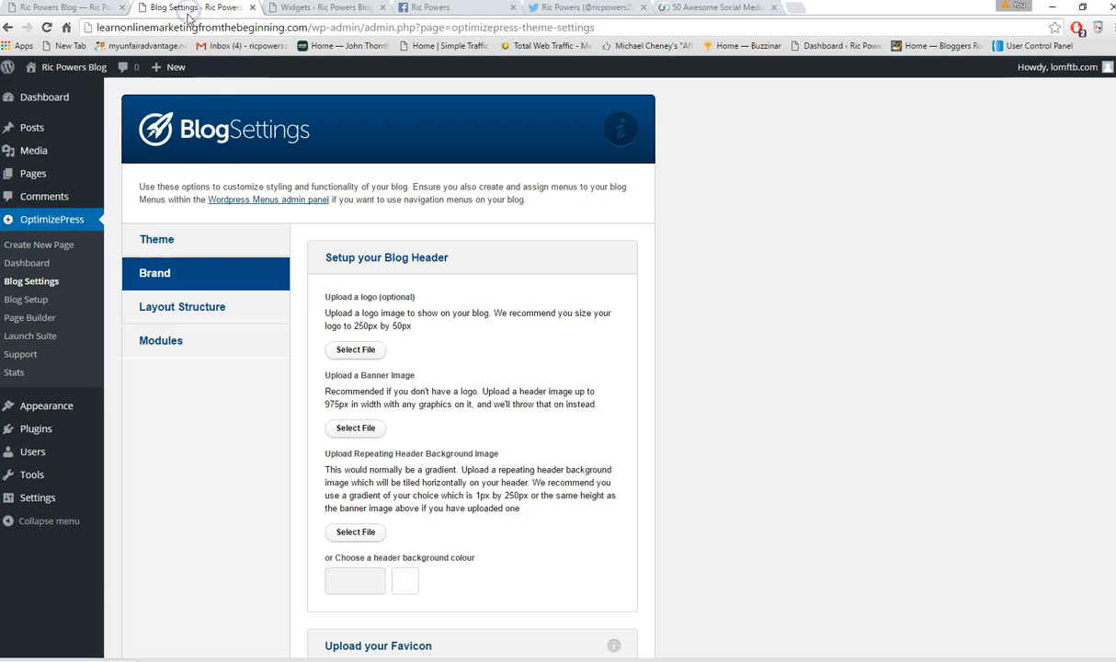
# - Set the blog's header layout to Banner/Header with navigation below and save the blog settings
pyautogui.click(170, 312)
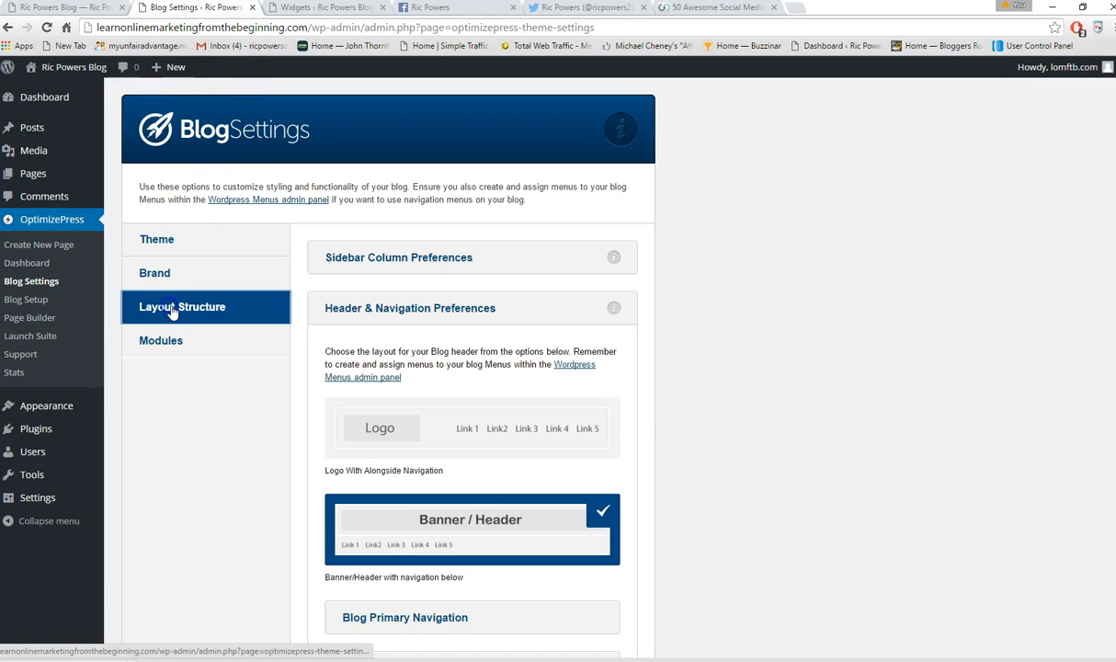
pyautogui.click(432, 432)
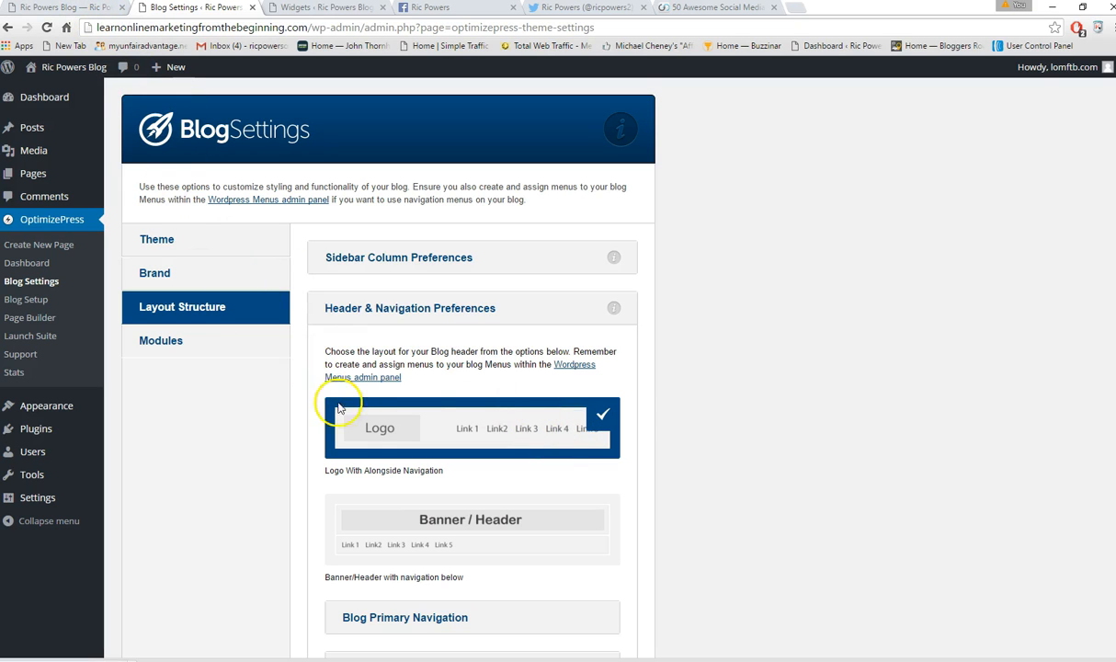
pyautogui.click(419, 515)
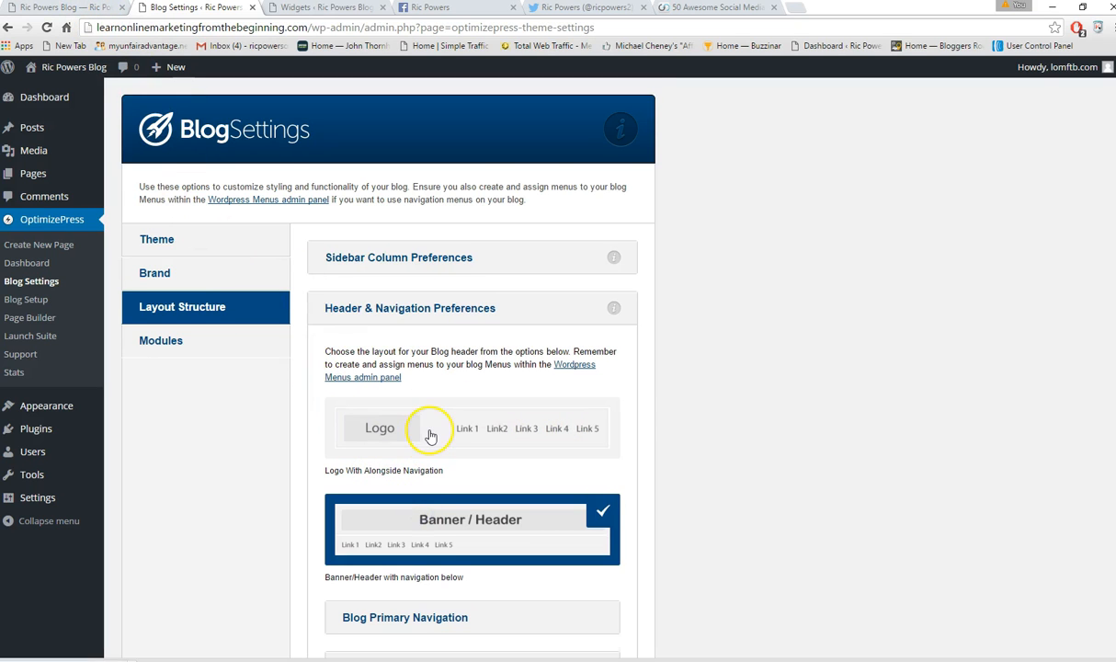
pyautogui.scroll(-3, 439, 436)
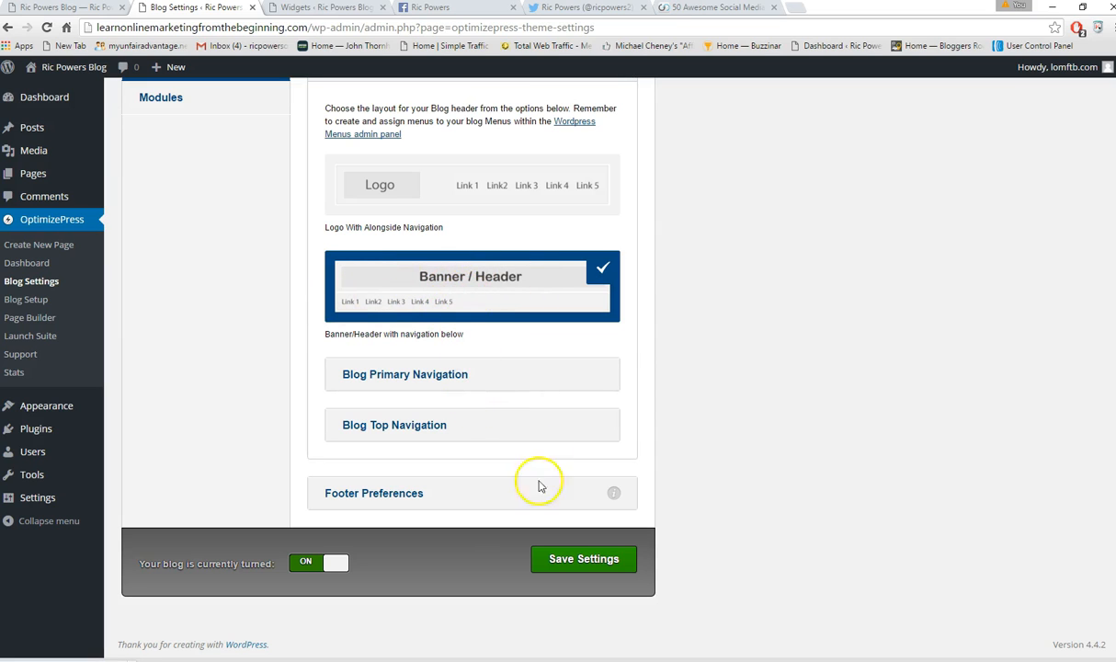
pyautogui.click(568, 570)
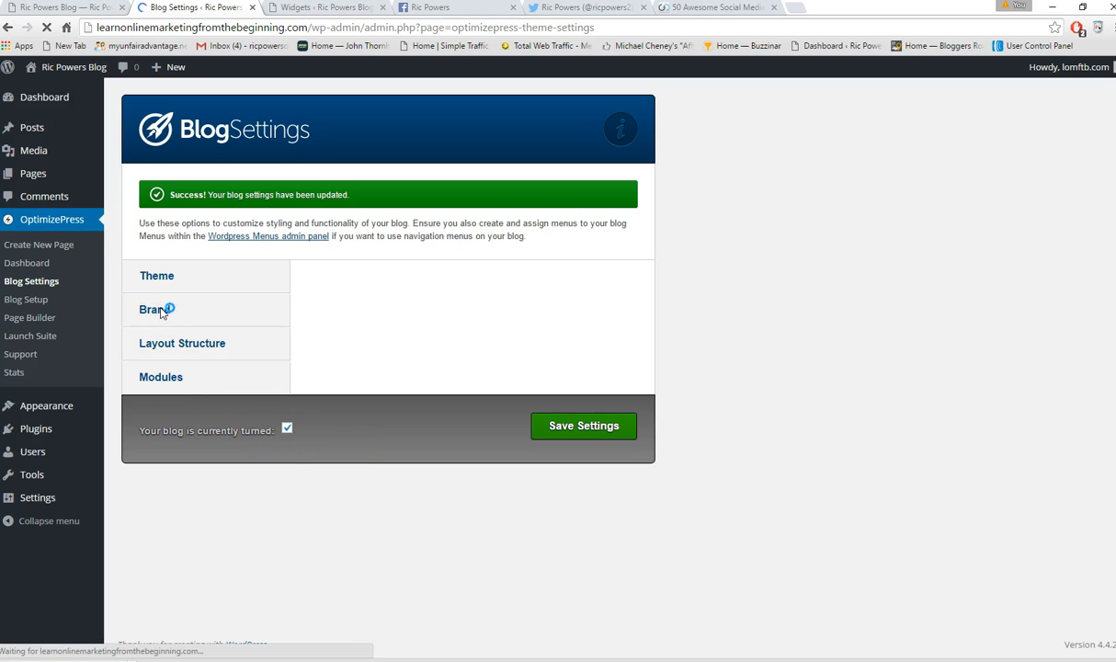
# - Upload header.jpg from the computer and insert it, centered at full size, as the banner image in the blog header's brand settings
pyautogui.click(166, 310)
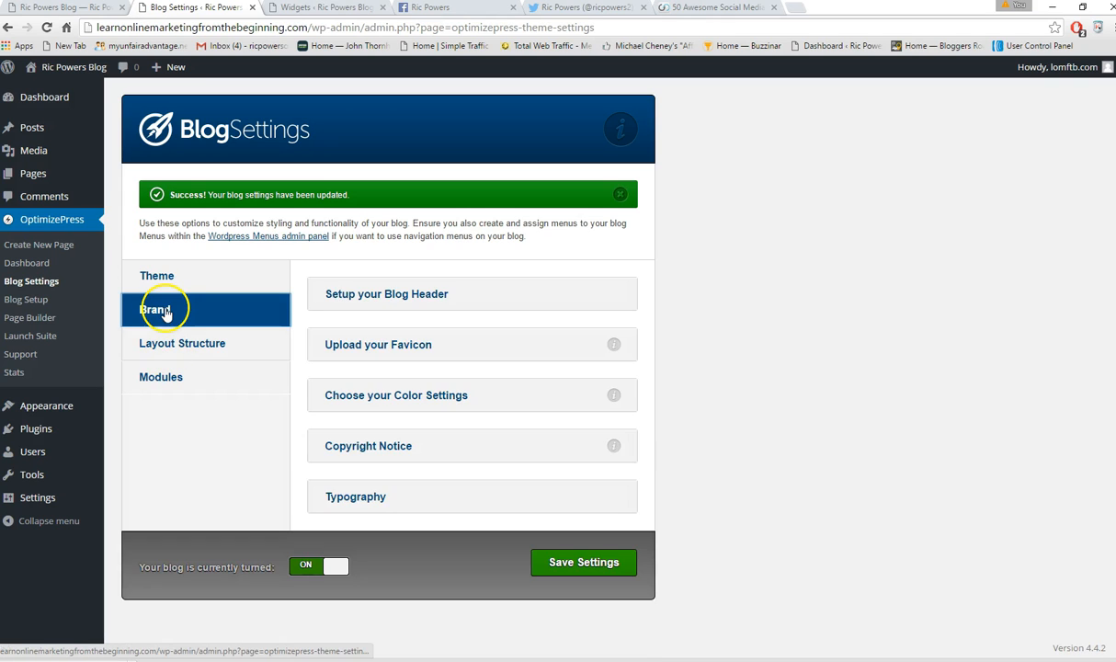
pyautogui.click(395, 296)
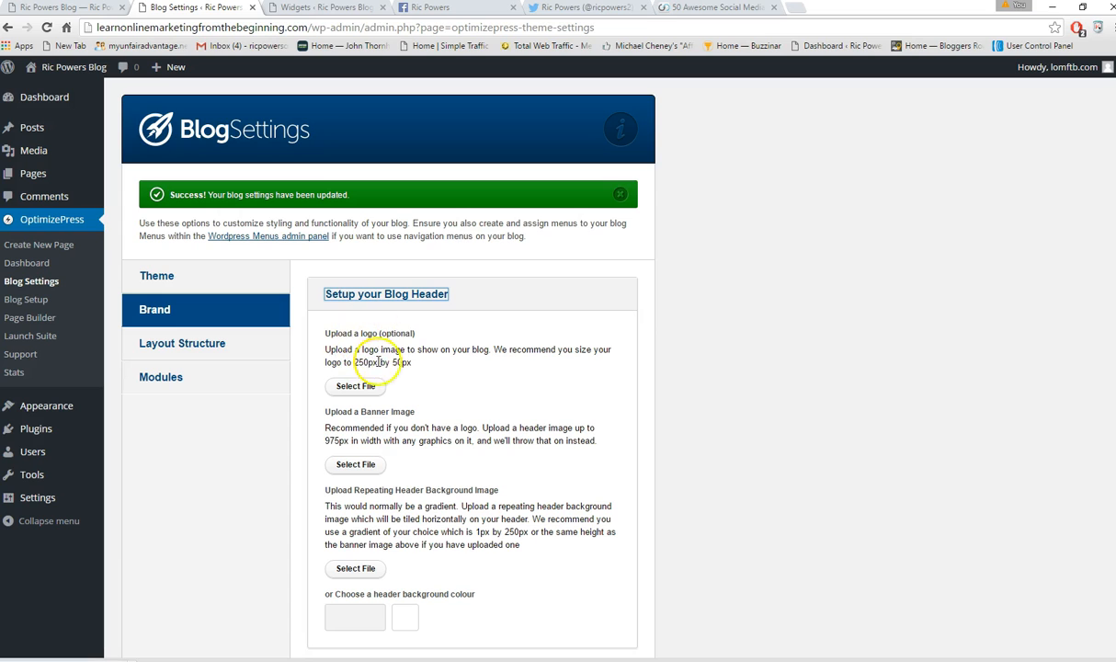
pyautogui.scroll(-1, 436, 331)
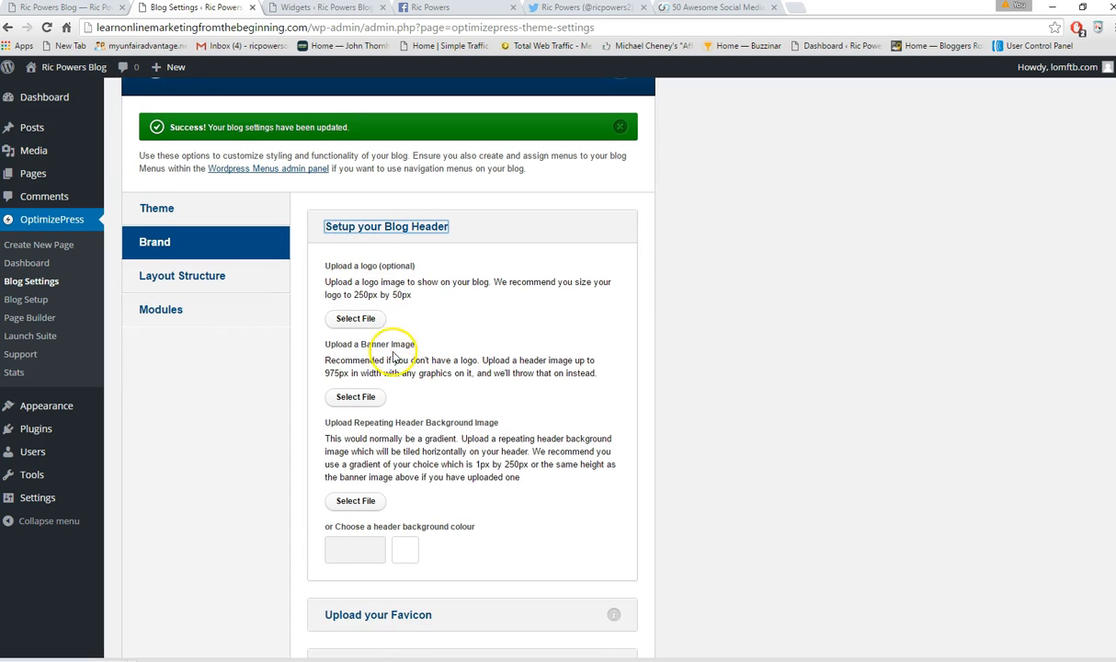
pyautogui.scroll(-1, 394, 358)
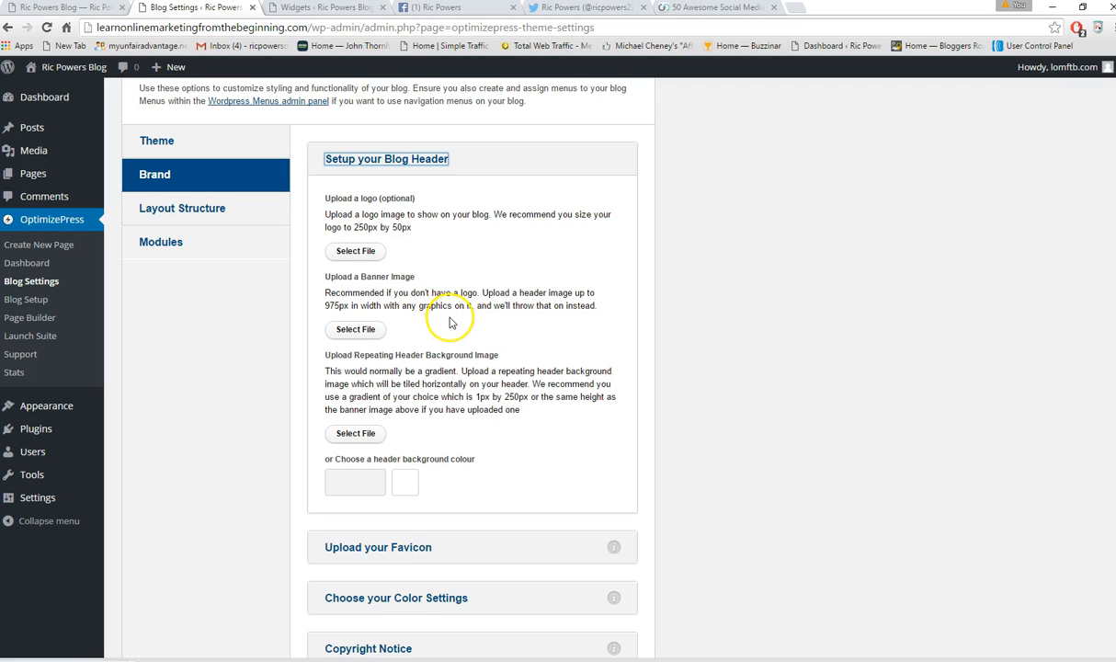
pyautogui.click(360, 329)
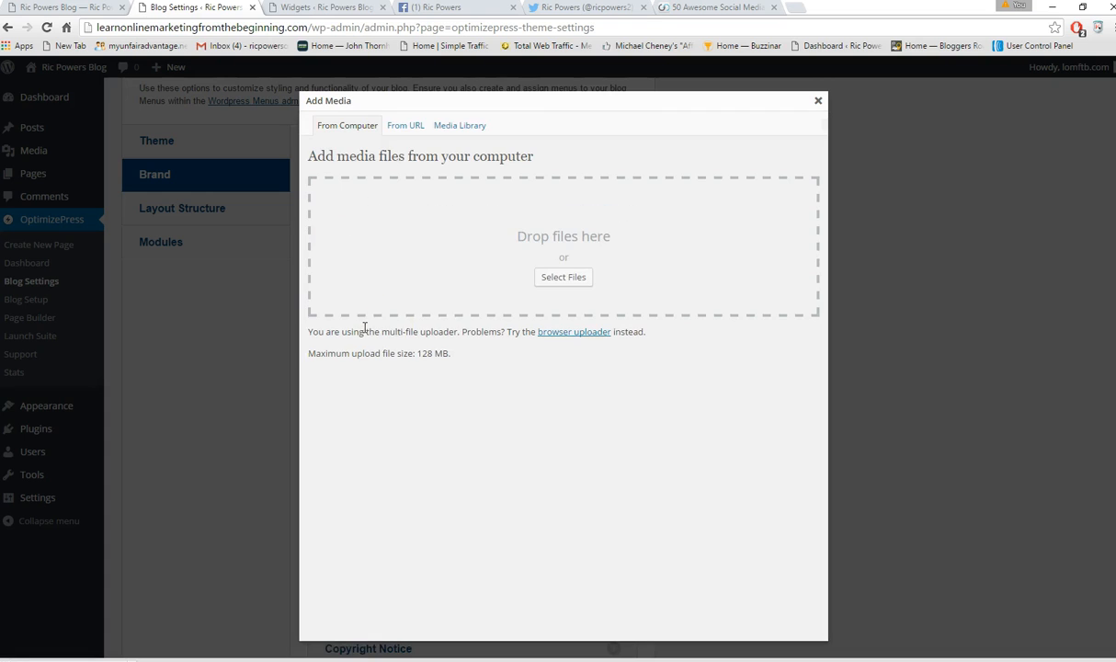
pyautogui.click(558, 278)
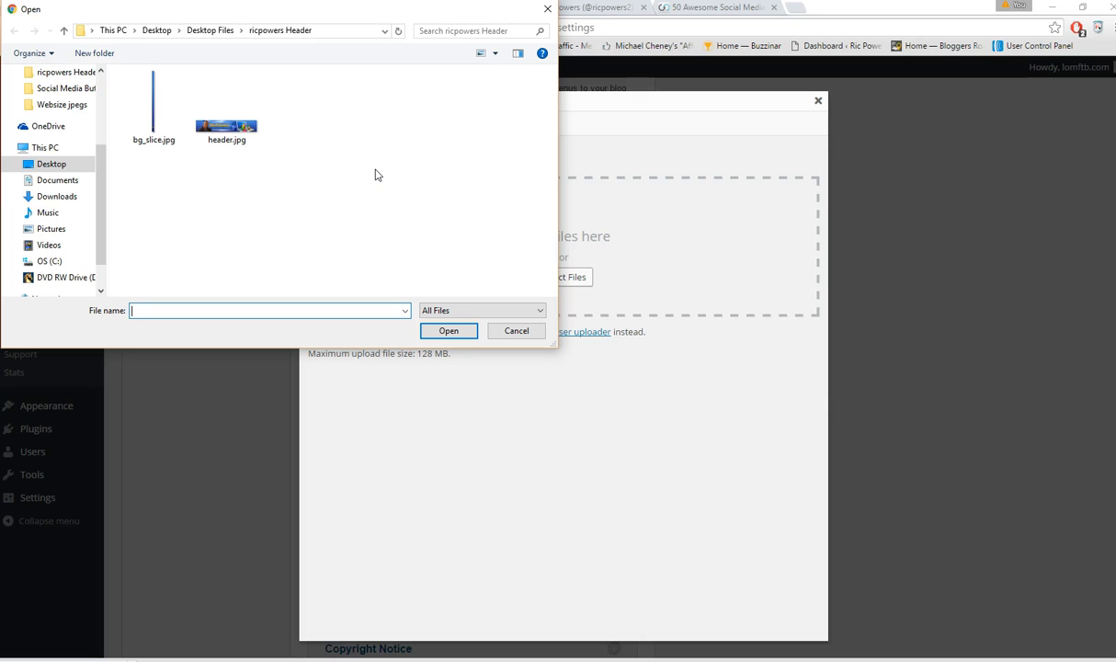
pyautogui.doubleClick(226, 129)
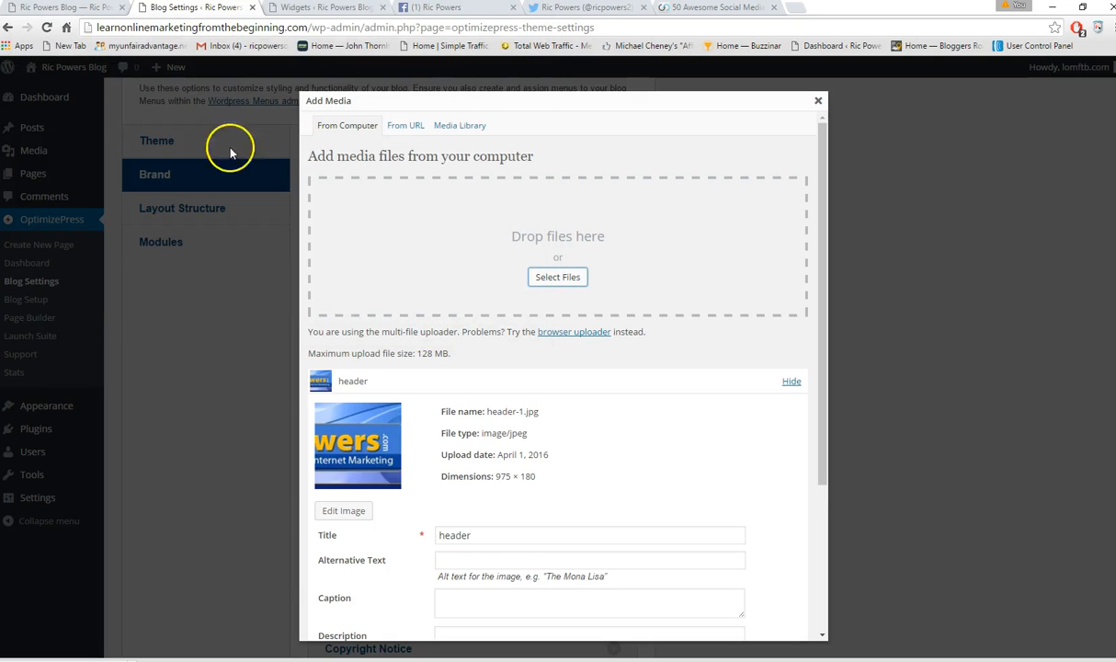
pyautogui.scroll(-3, 621, 418)
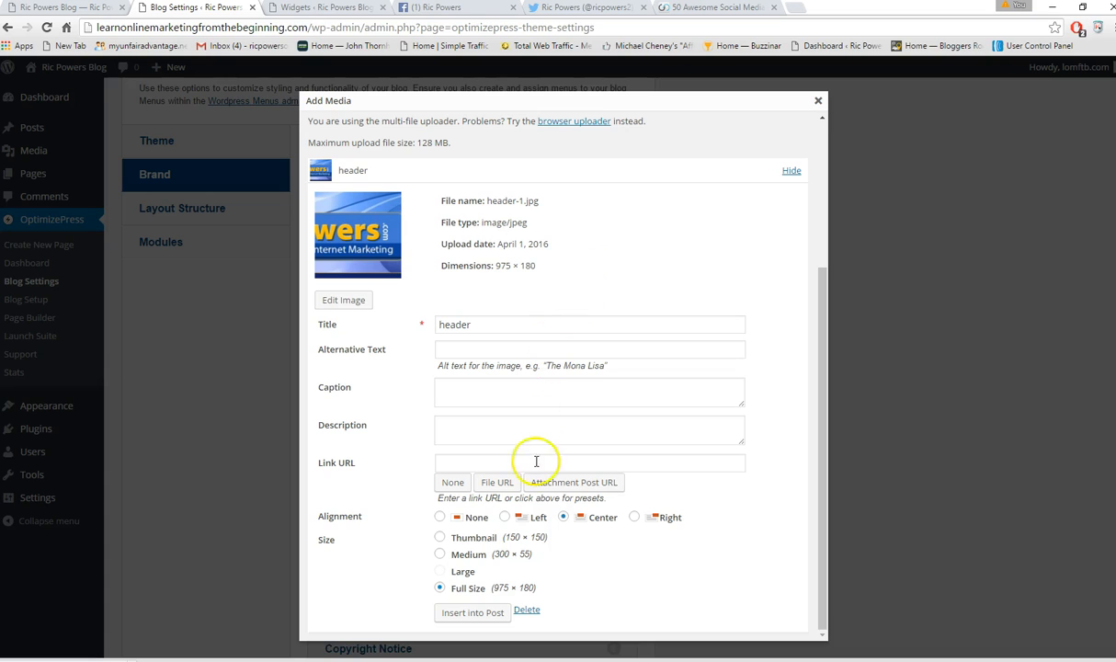
pyautogui.click(464, 613)
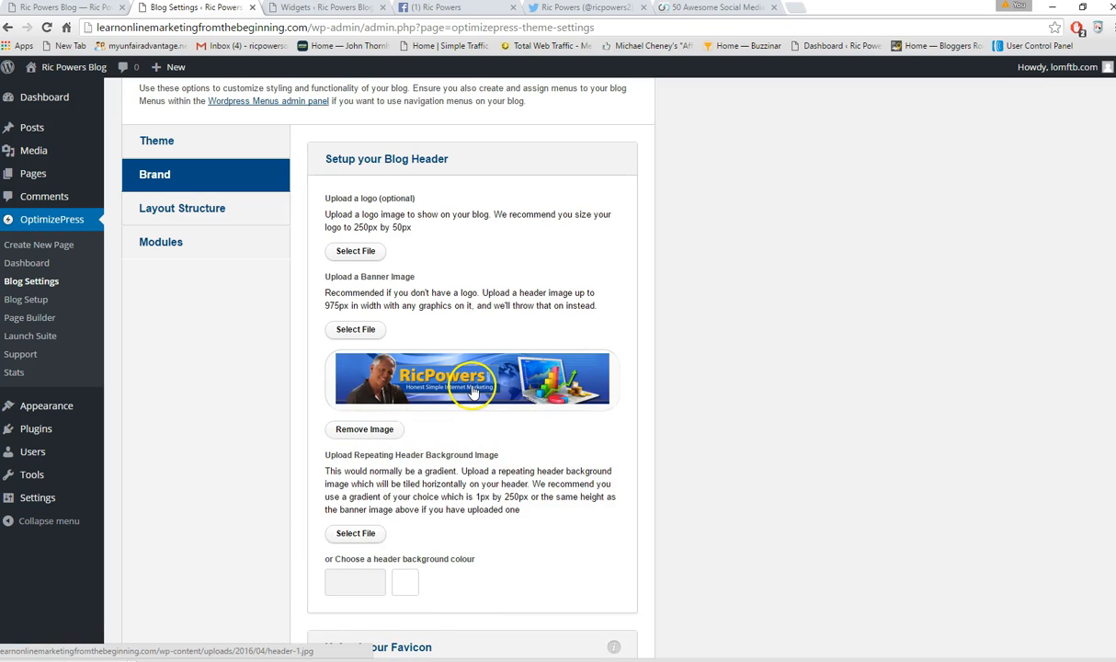
# - Upload bg_slice.jpg and insert it, centered at full size, as the repeating header background image
pyautogui.scroll(-2, 511, 408)
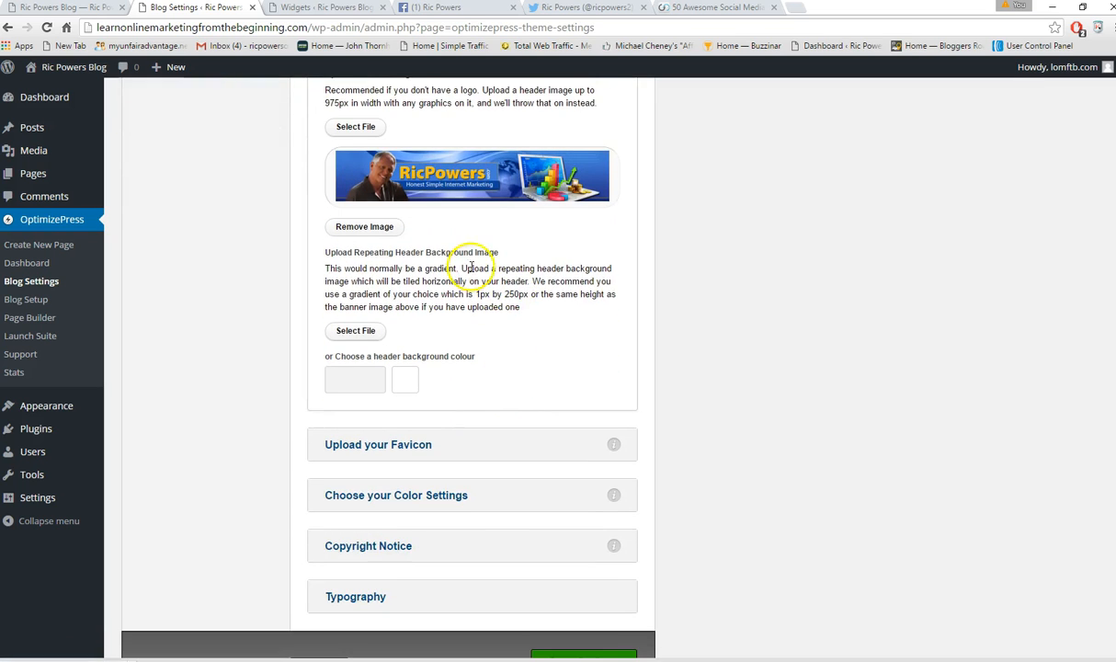
pyautogui.click(359, 332)
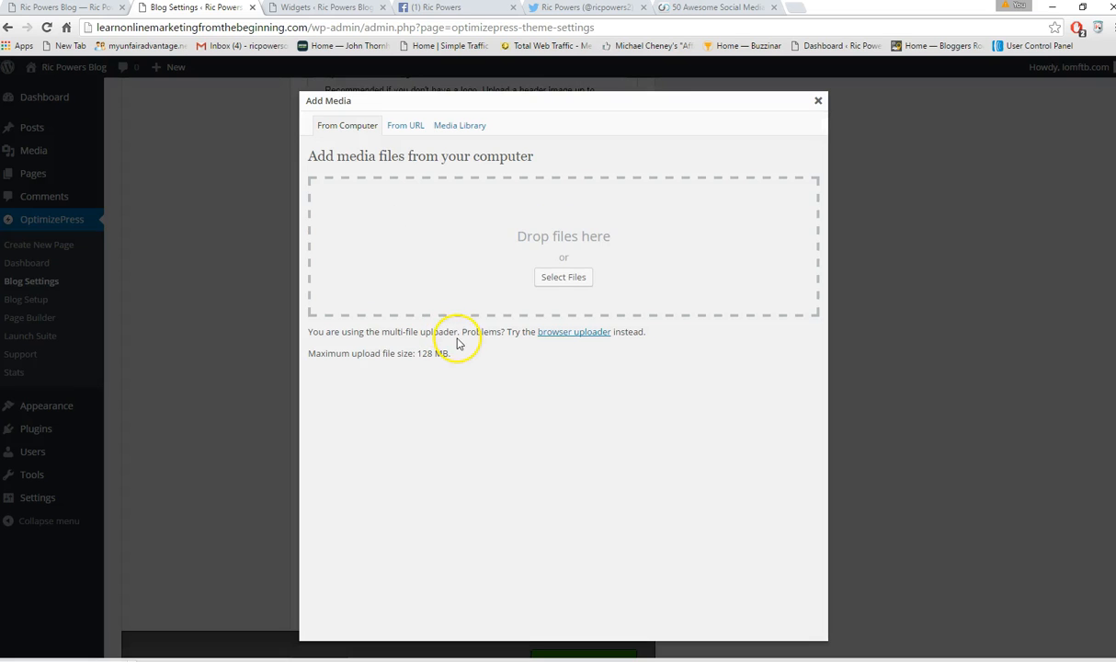
pyautogui.click(561, 277)
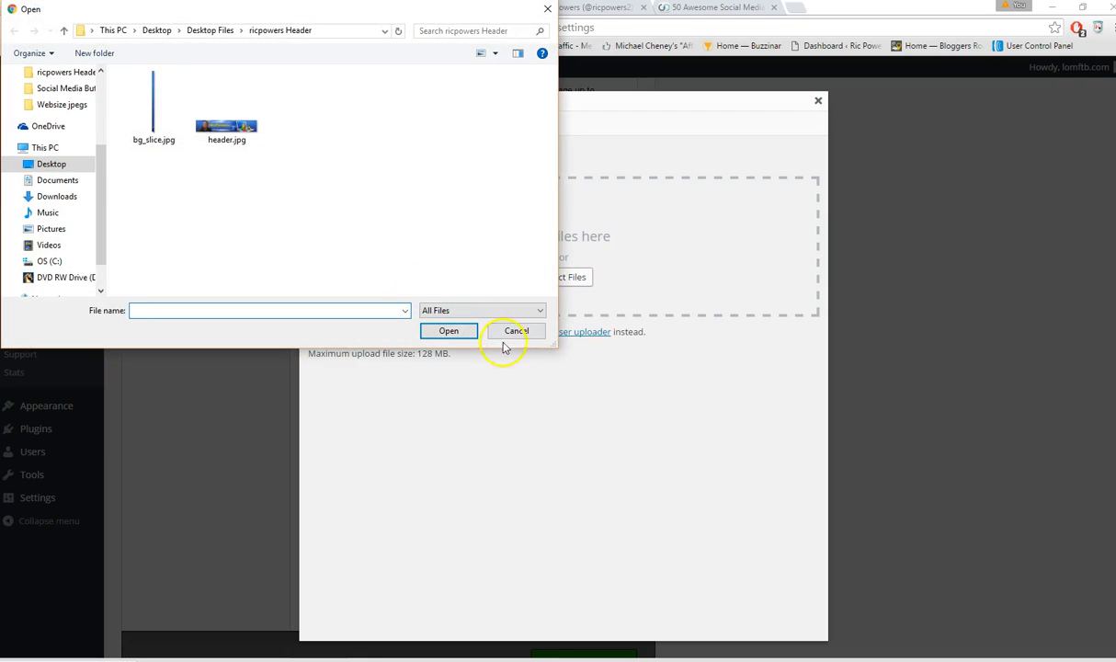
pyautogui.doubleClick(152, 111)
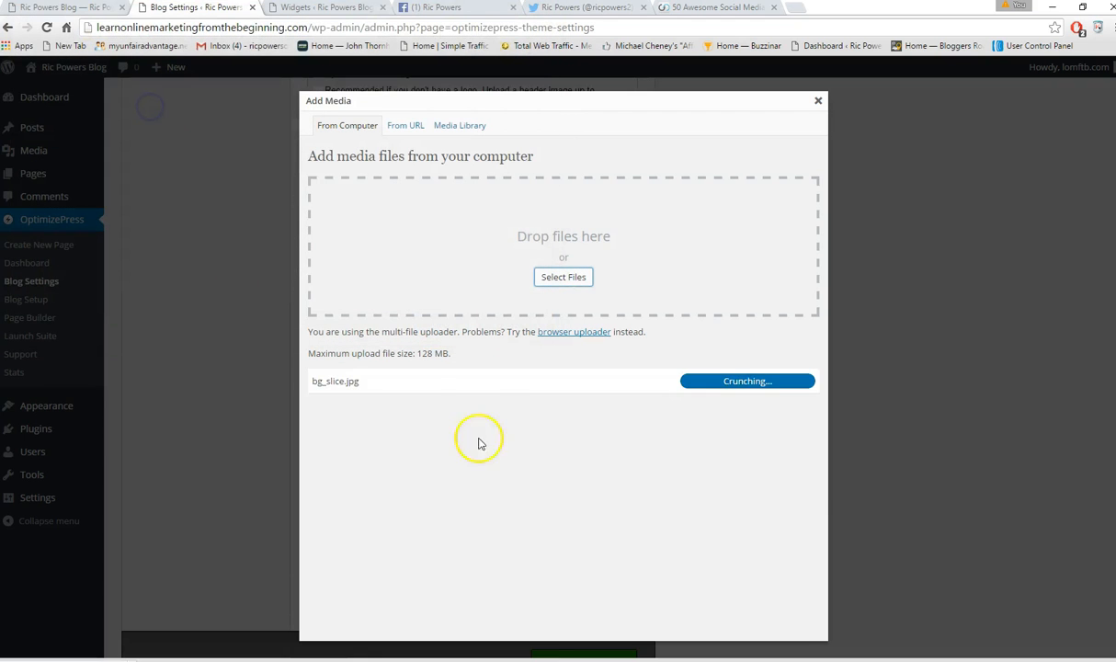
pyautogui.scroll(-3, 589, 428)
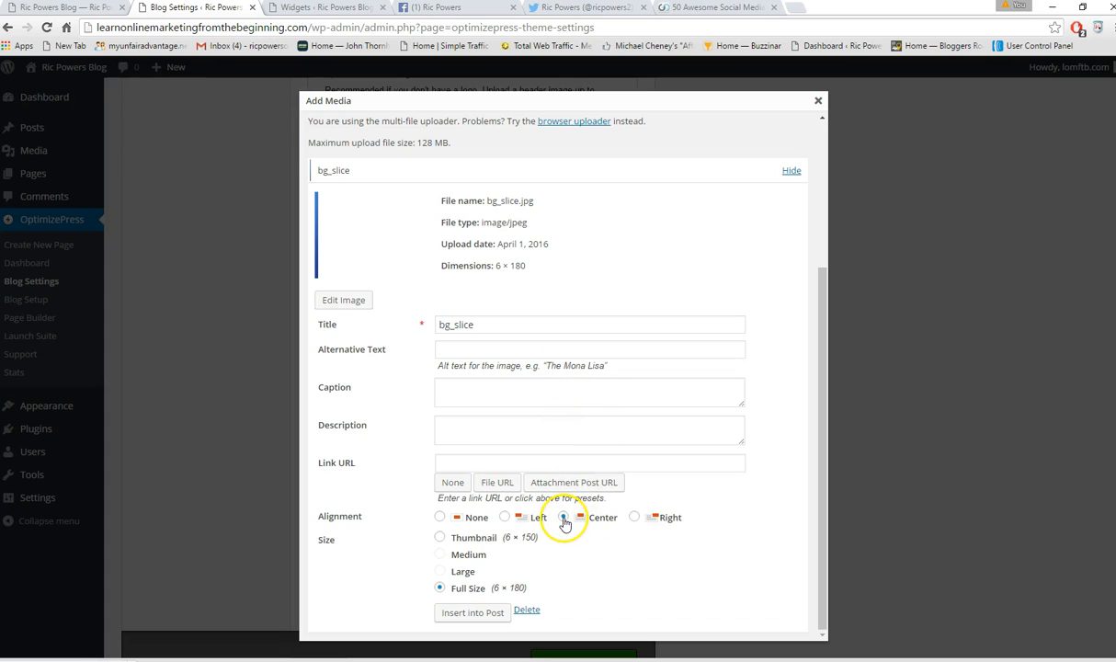
pyautogui.click(460, 613)
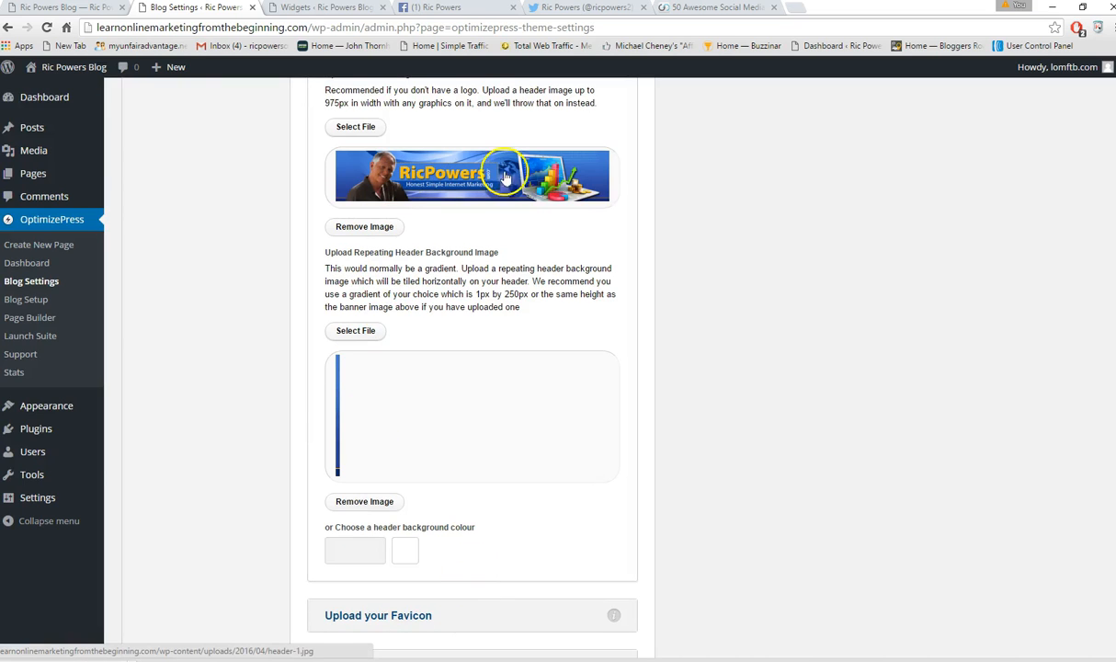
# - Save the blog settings and reload the blog's home page to check the header
pyautogui.scroll(-3, 506, 427)
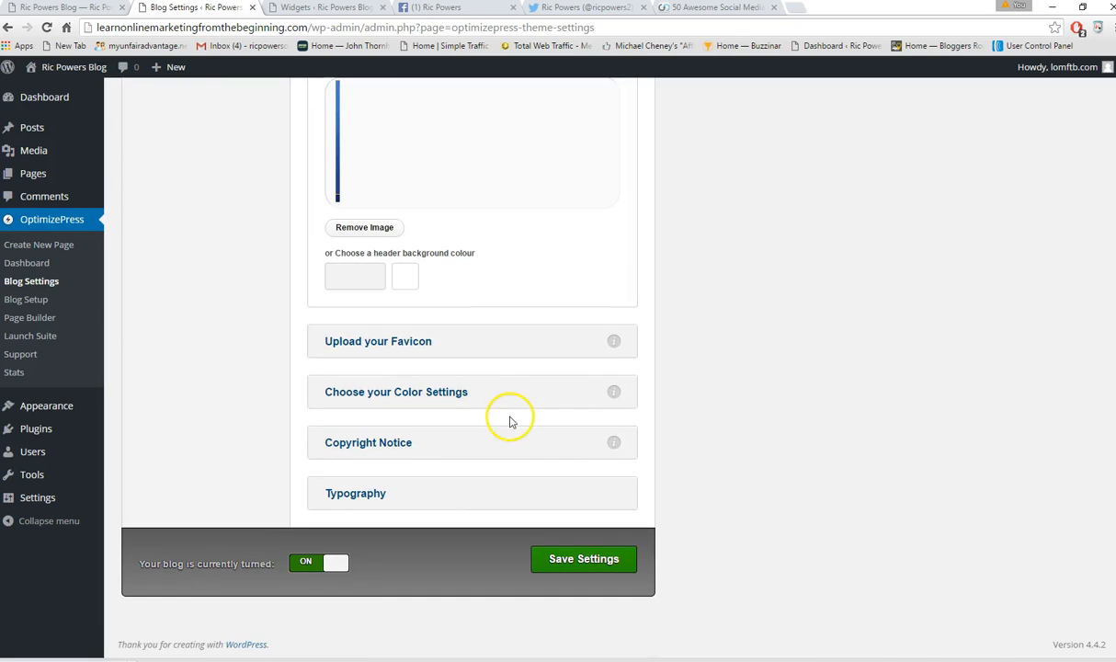
pyautogui.click(581, 560)
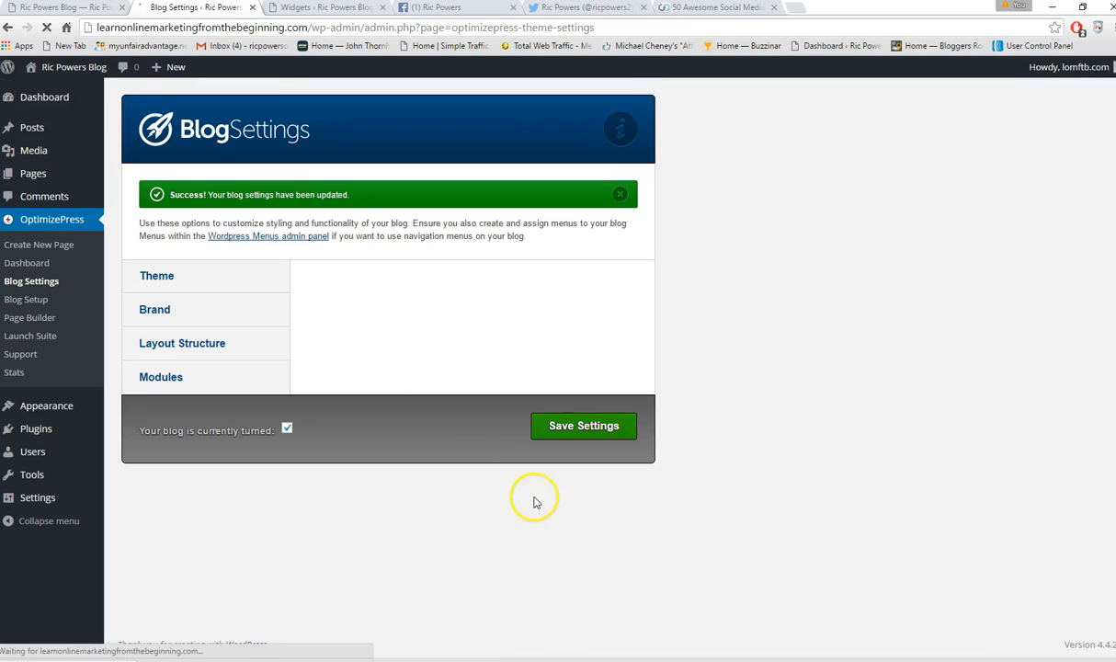
pyautogui.click(58, 9)
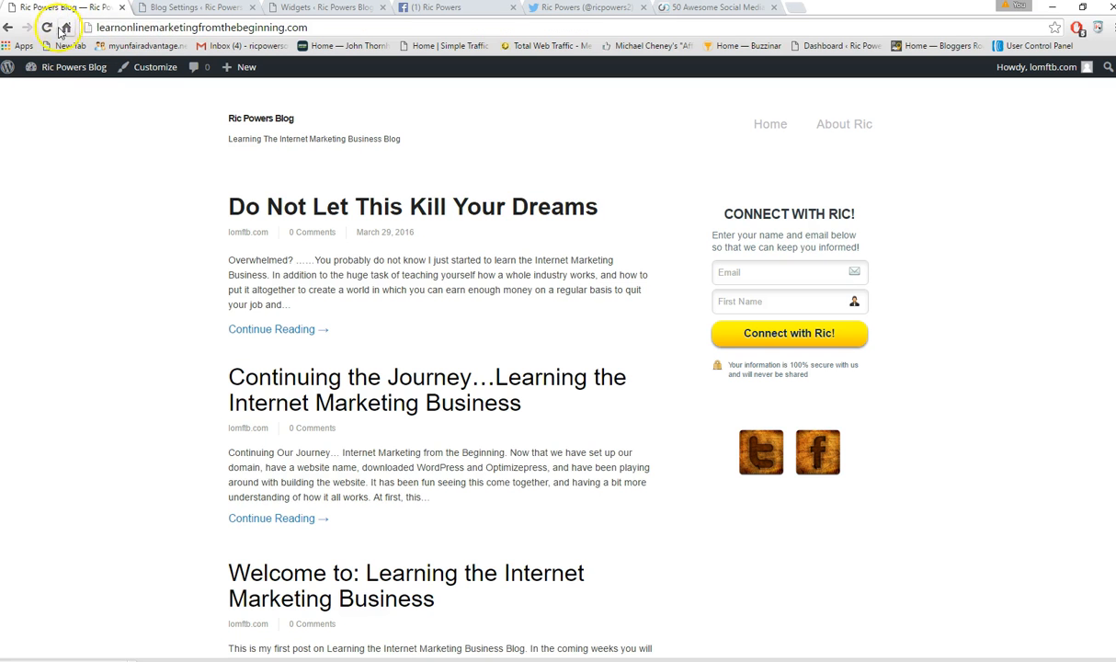
pyautogui.click(47, 28)
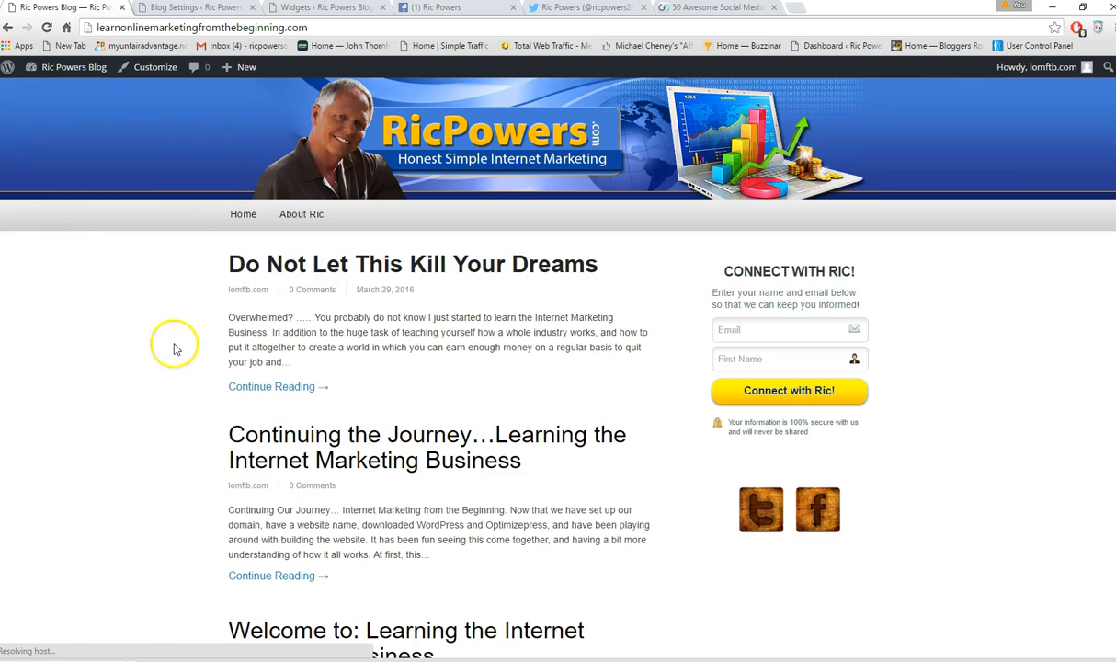
# - Remove the repeating header background image from the blog header's brand settings and save the settings
pyautogui.click(202, 9)
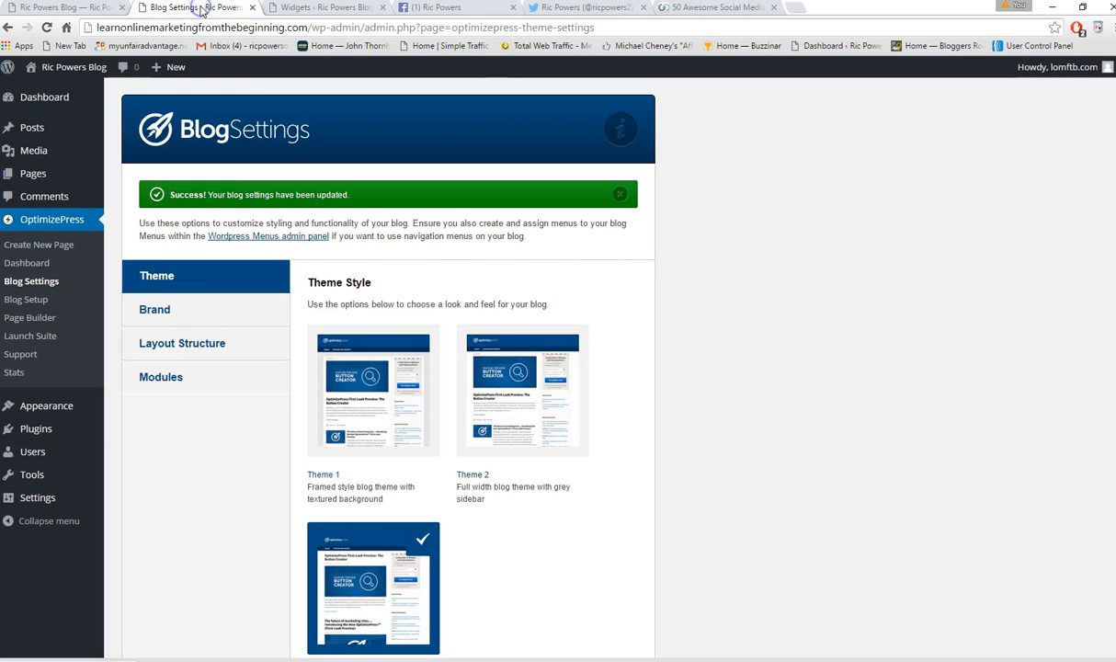
pyautogui.click(167, 312)
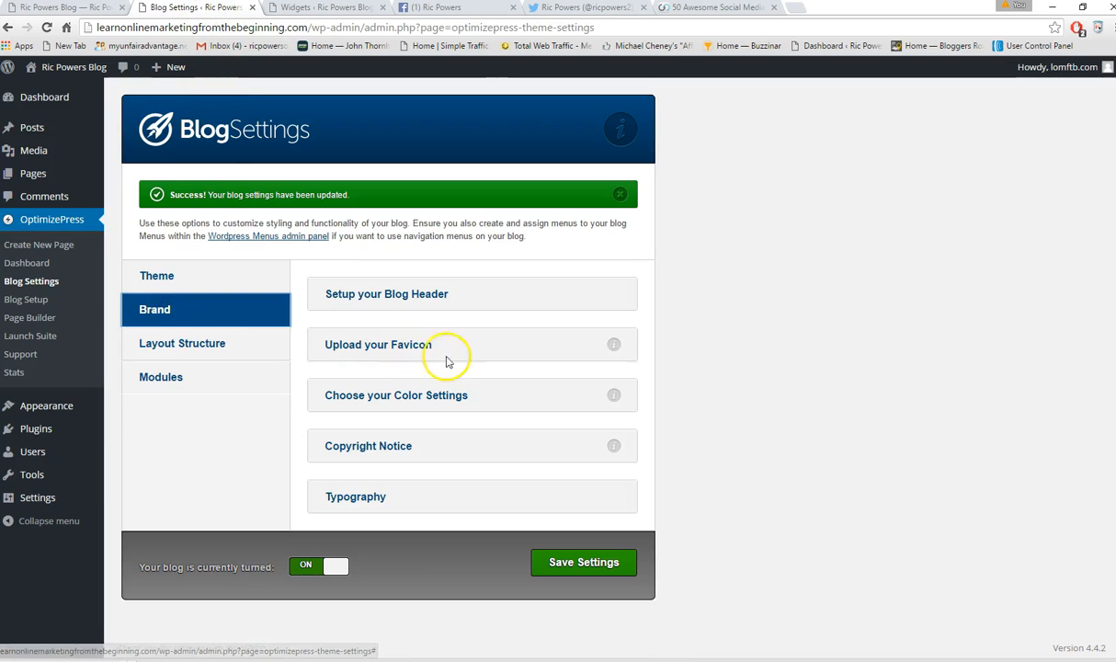
pyautogui.click(401, 288)
pyautogui.scroll(-4, 407, 304)
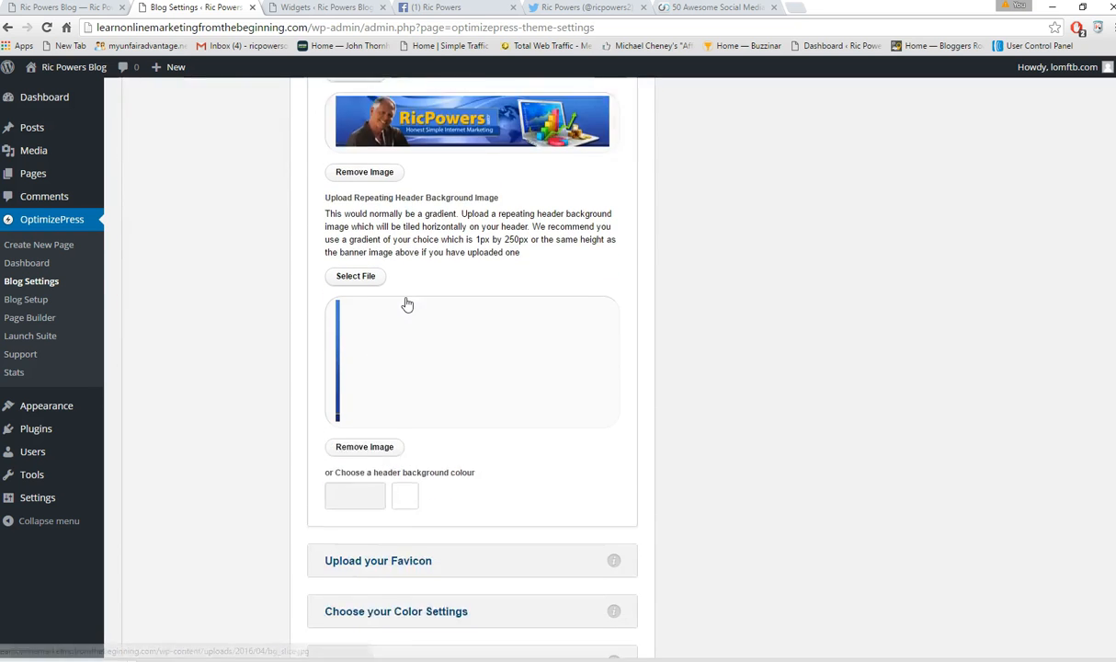
pyautogui.scroll(-1, 408, 304)
pyautogui.click(364, 366)
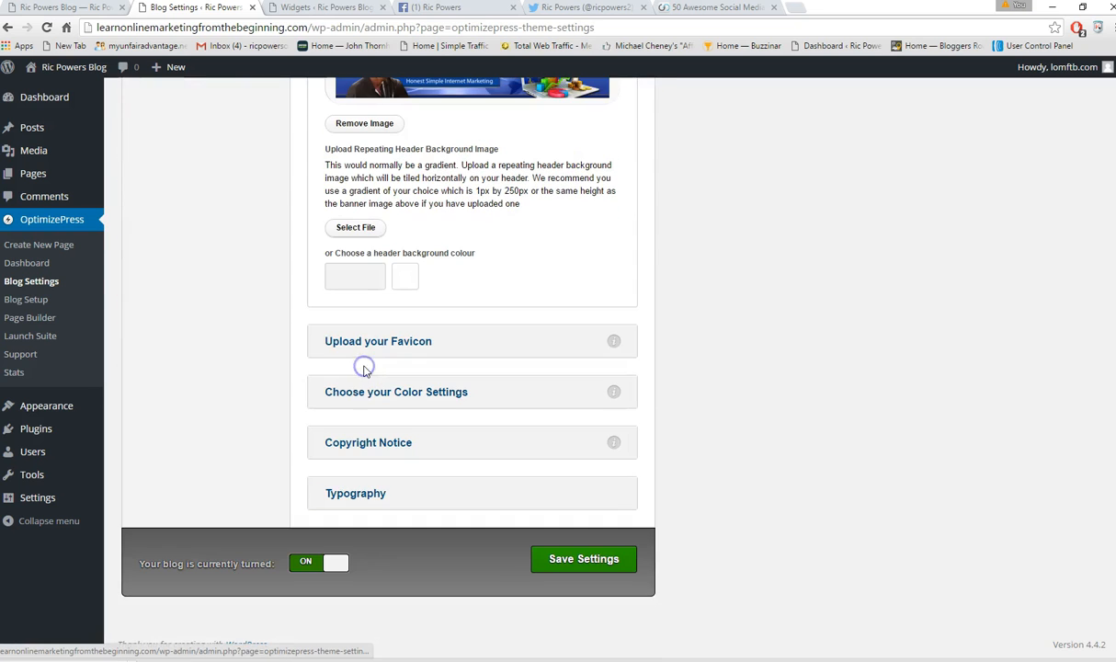
pyautogui.click(581, 557)
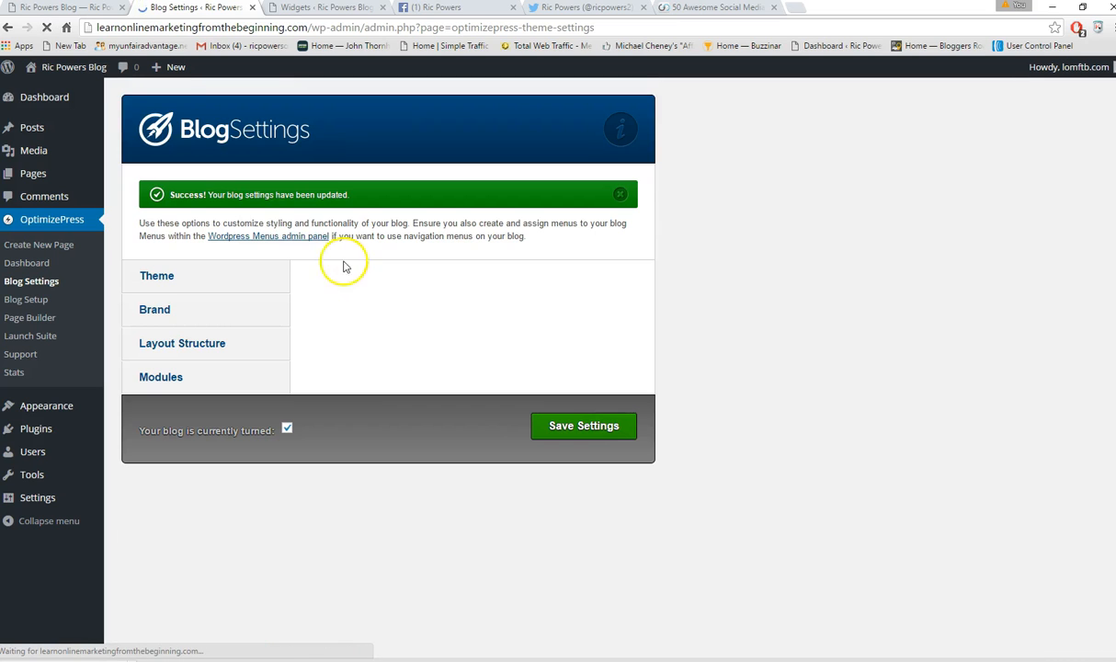
# - Reload the blog's home page and examine the area on both sides of the header banner
pyautogui.click(81, 8)
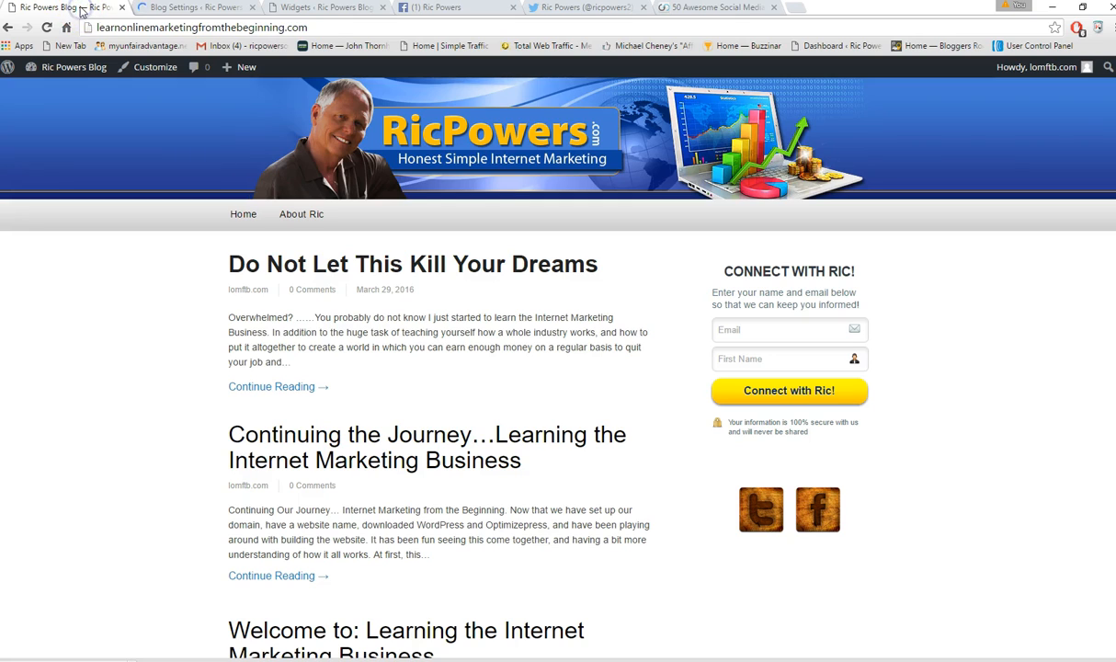
pyautogui.click(46, 27)
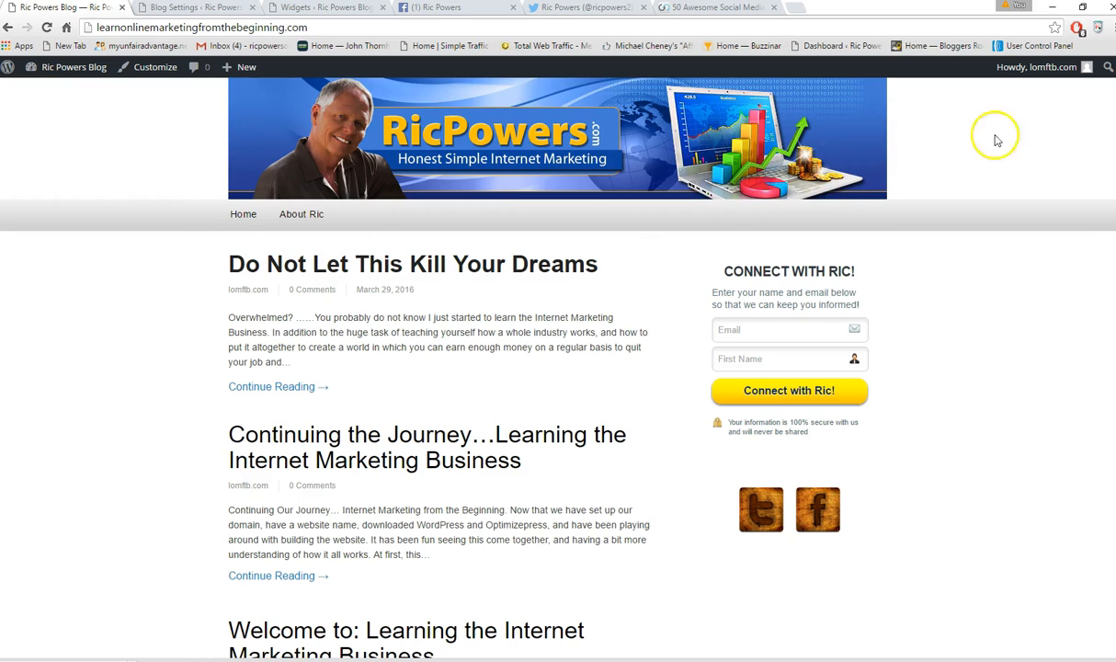
pyautogui.scroll(-1, 1085, 393)
pyautogui.scroll(1, 1086, 397)
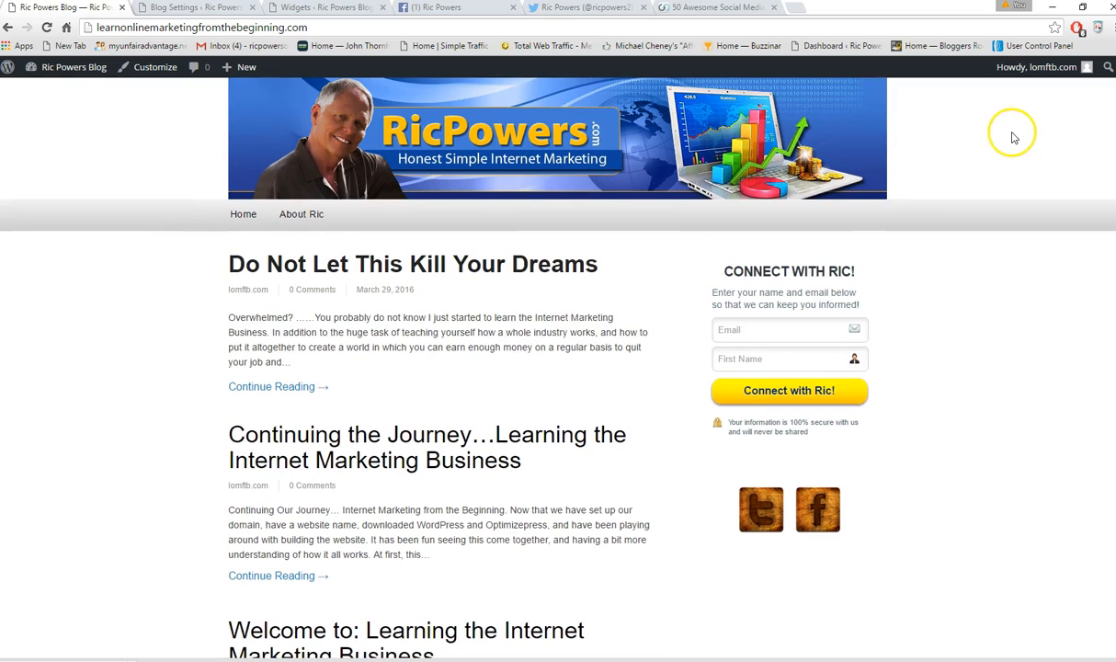
# - In the blog header's brand settings, upload bg_slice.jpg again and insert it centered at full size as the repeating header background image
pyautogui.click(167, 7)
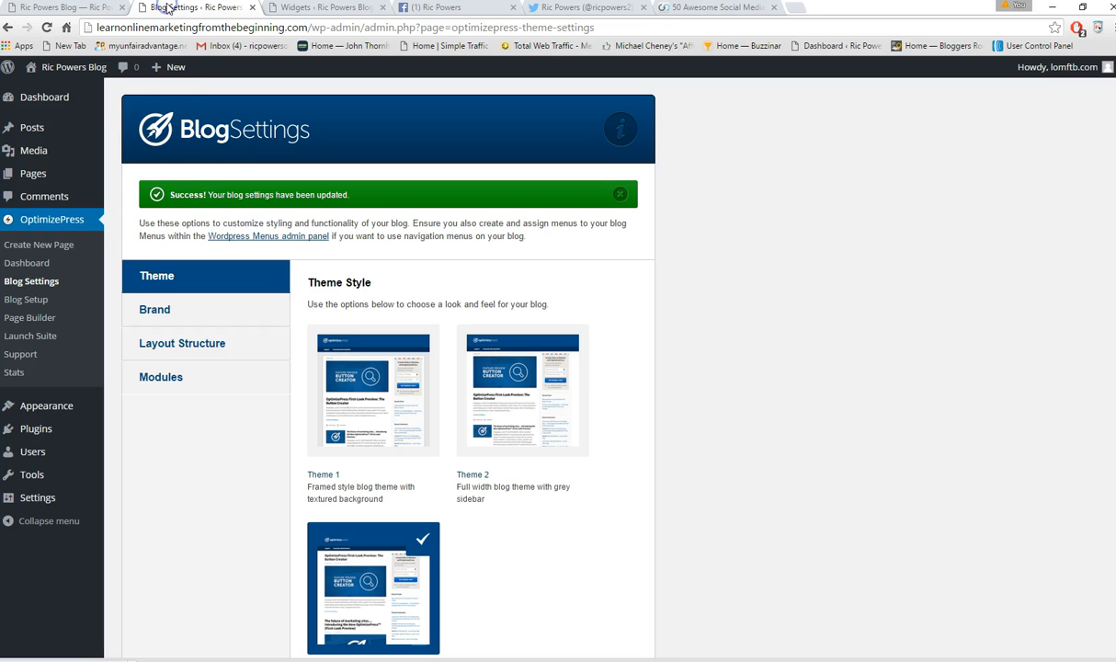
pyautogui.click(137, 309)
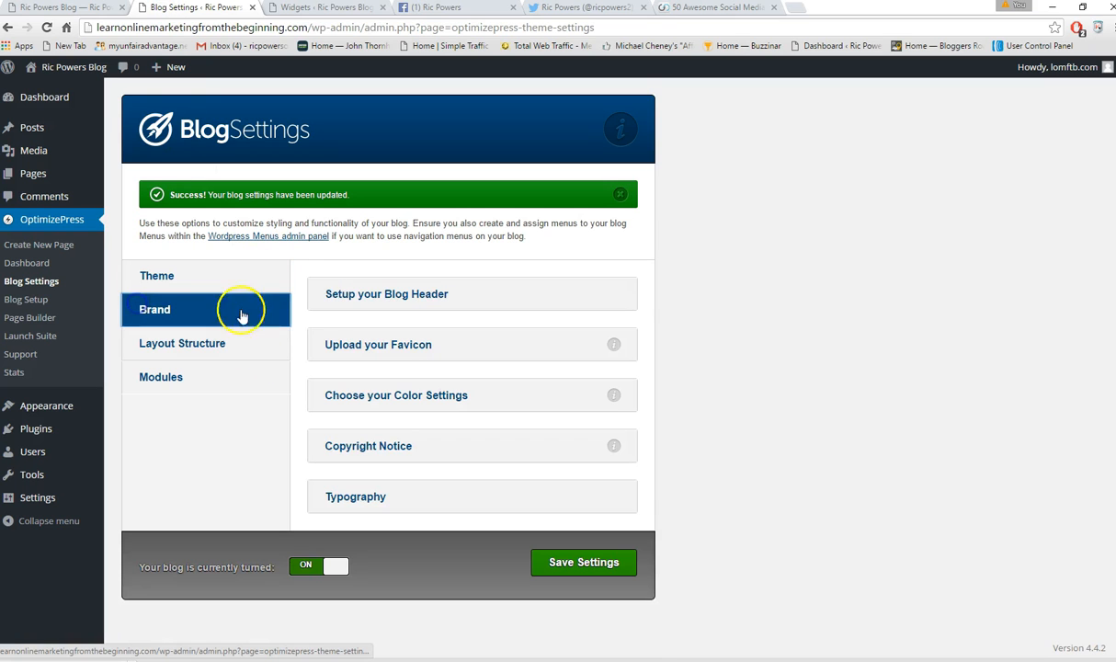
pyautogui.click(395, 293)
pyautogui.scroll(-2, 405, 335)
pyautogui.scroll(-1, 405, 335)
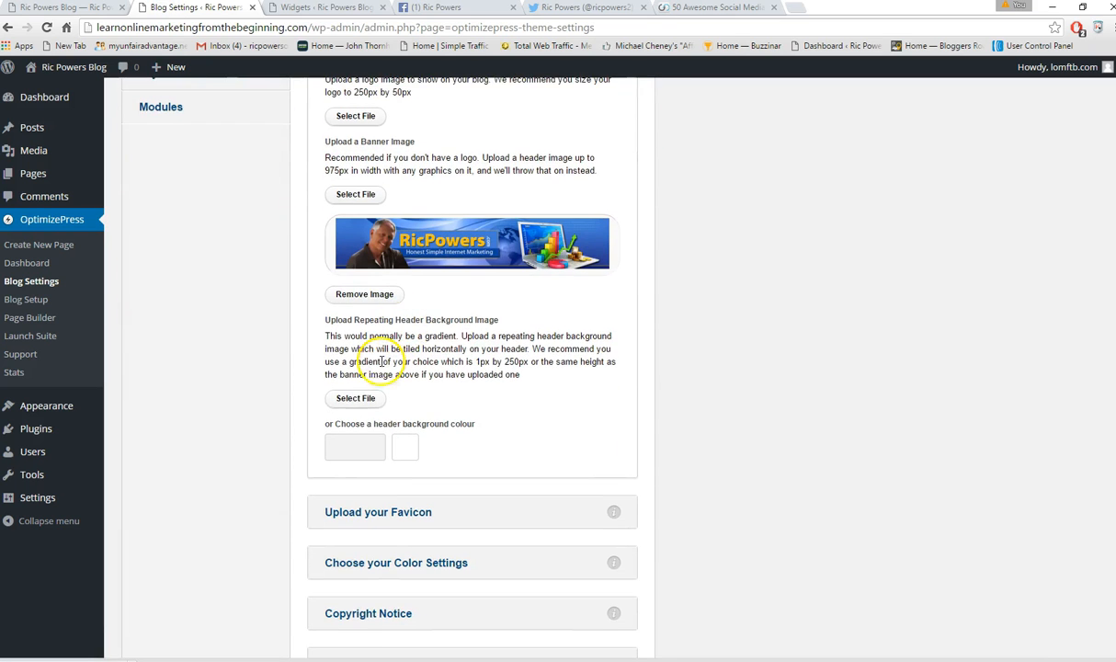
pyautogui.click(358, 395)
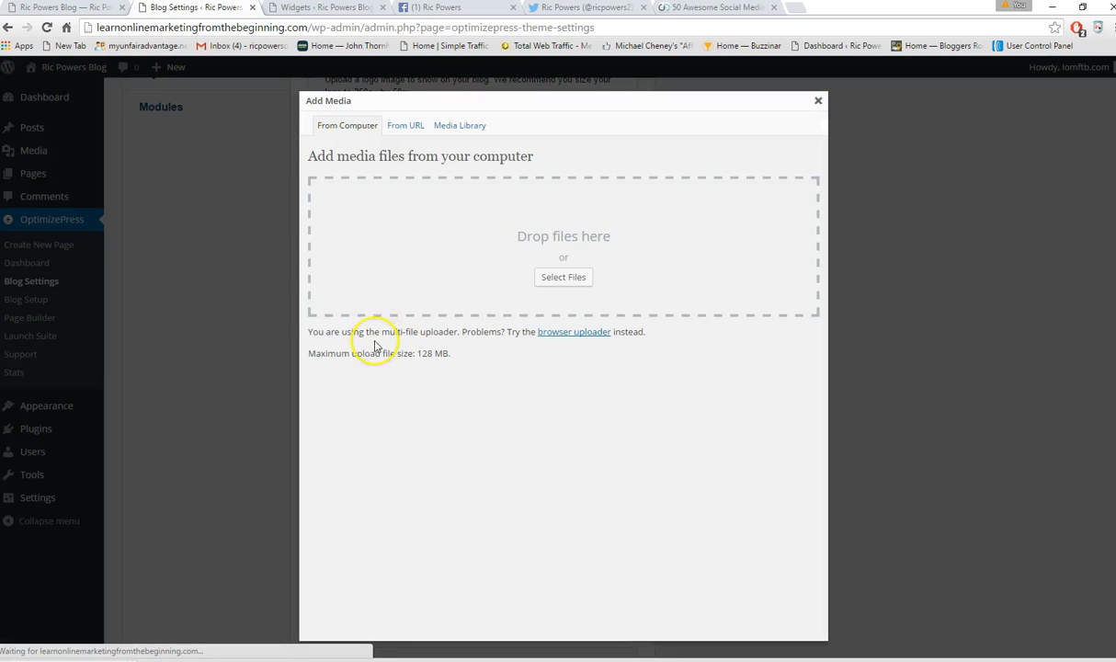
pyautogui.click(551, 280)
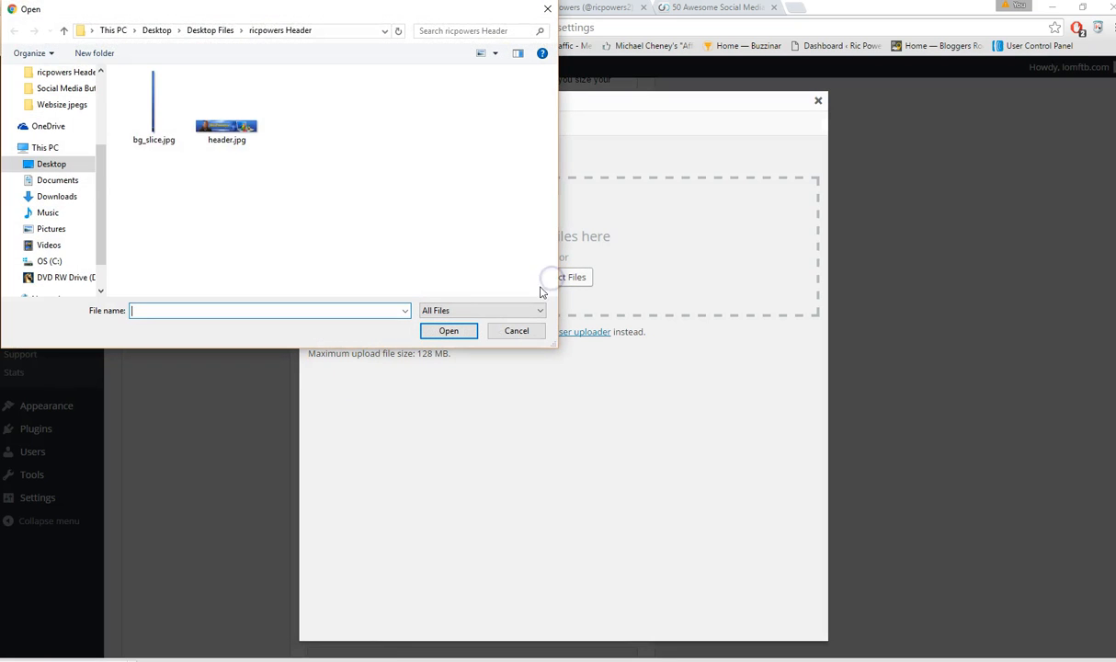
pyautogui.doubleClick(151, 126)
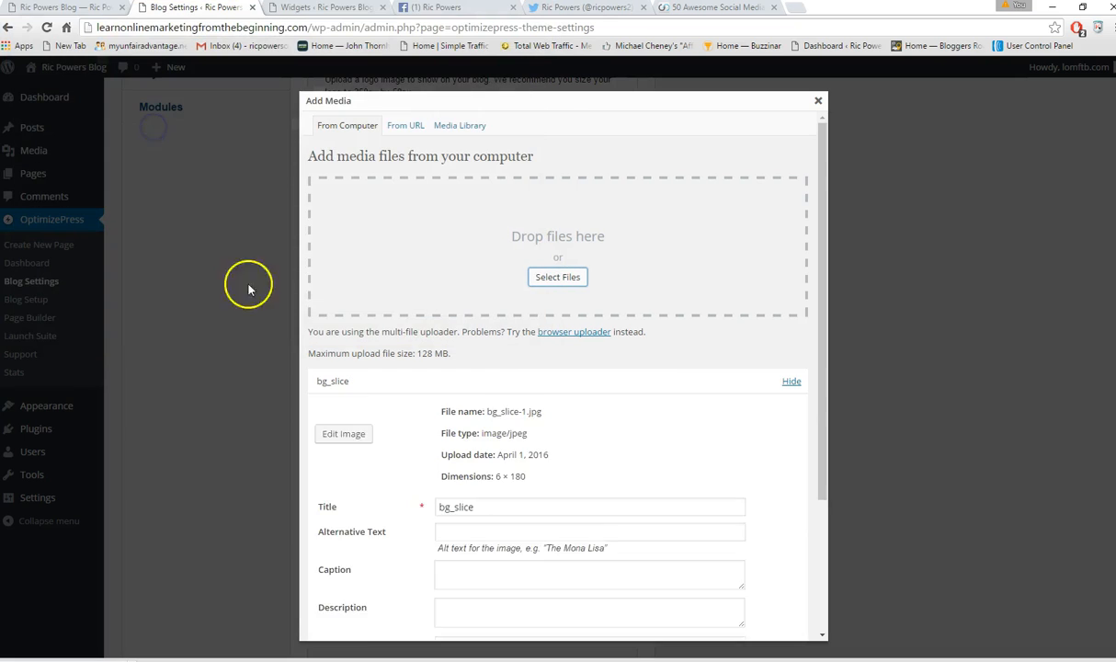
pyautogui.scroll(-3, 516, 483)
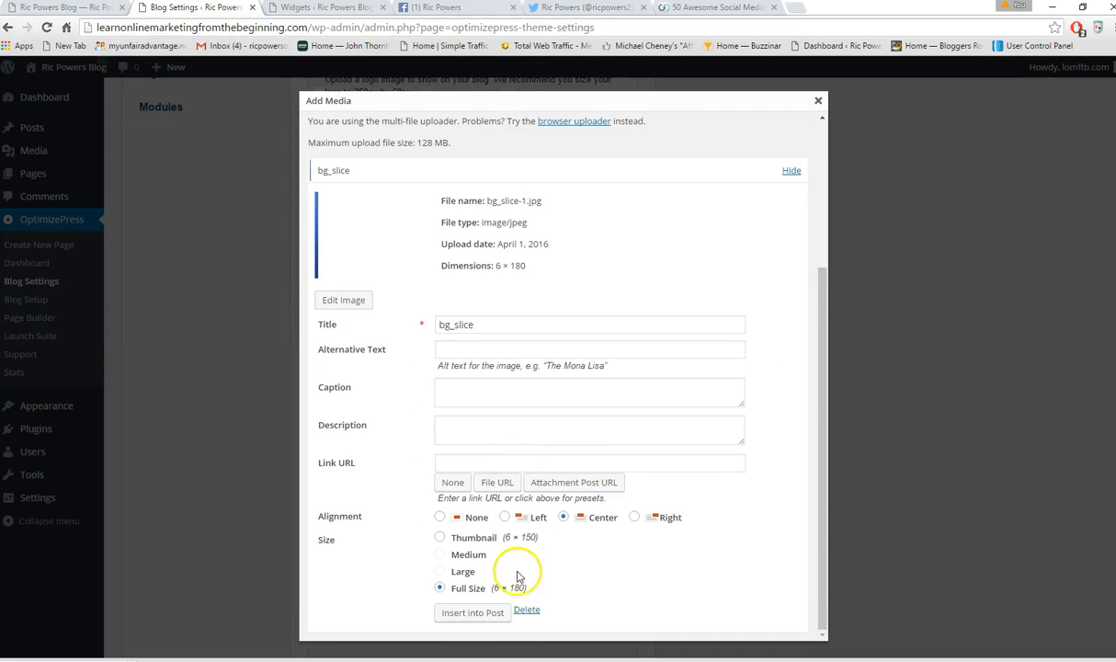
pyautogui.click(498, 612)
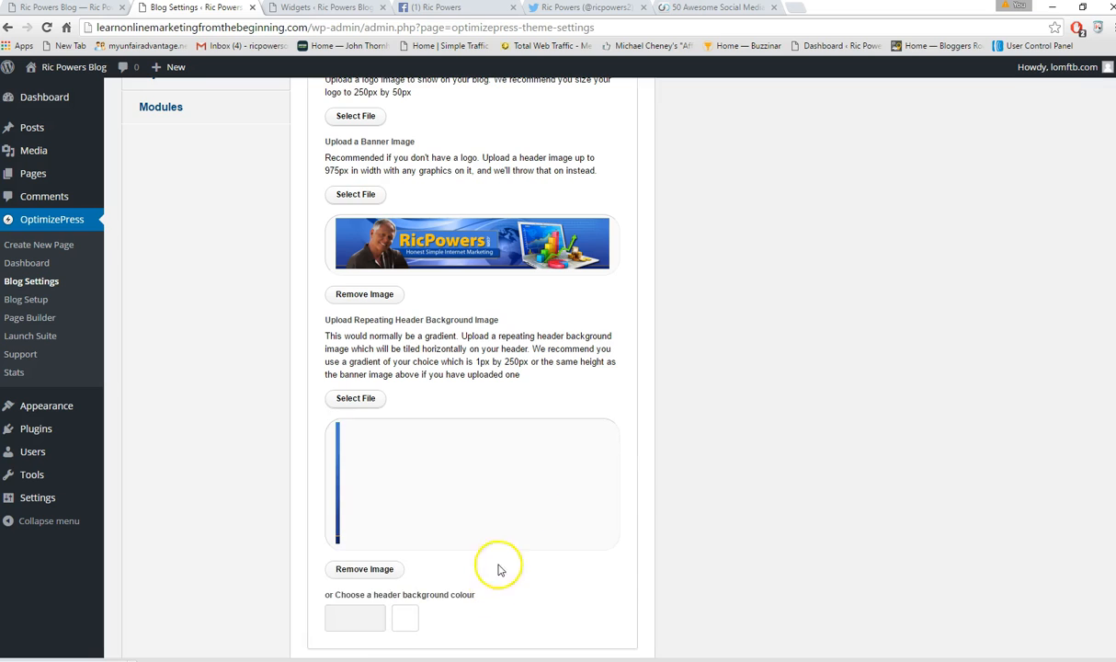
# - Save the blog settings, then reload the blog's home page and check the header background across the full page width
pyautogui.scroll(-3, 540, 461)
pyautogui.click(568, 556)
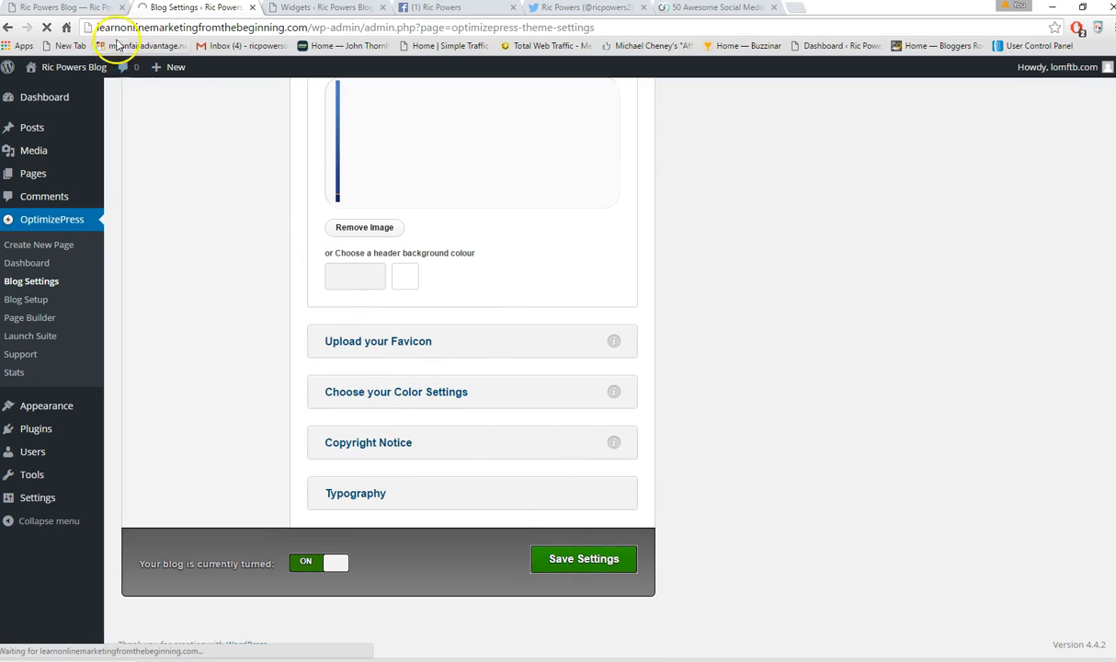
pyautogui.click(81, 9)
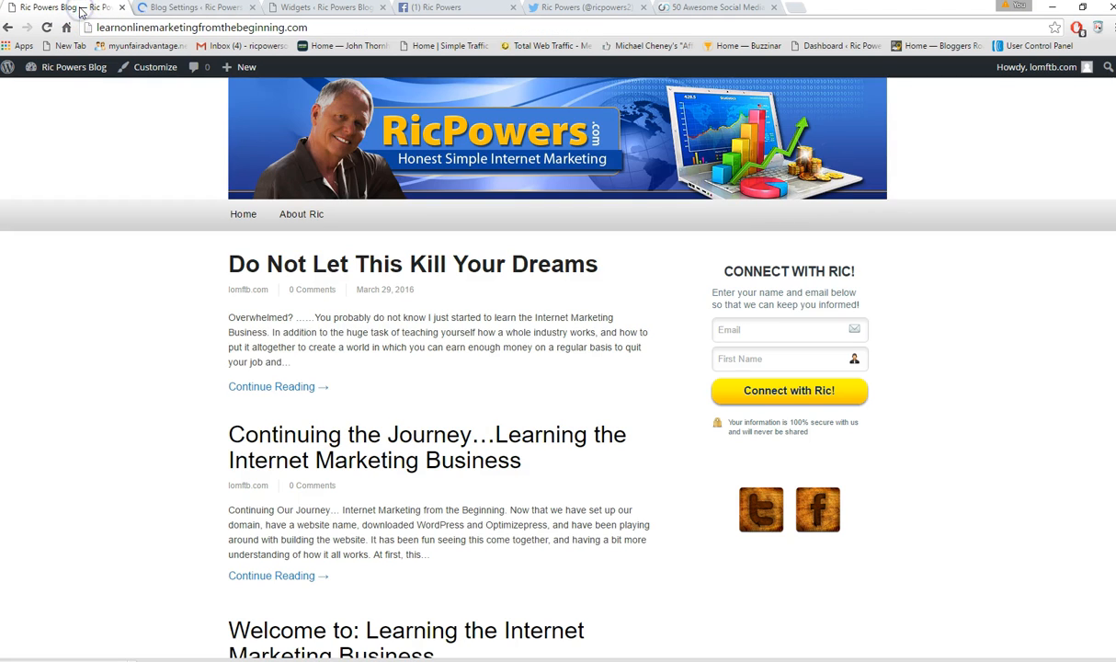
pyautogui.click(46, 27)
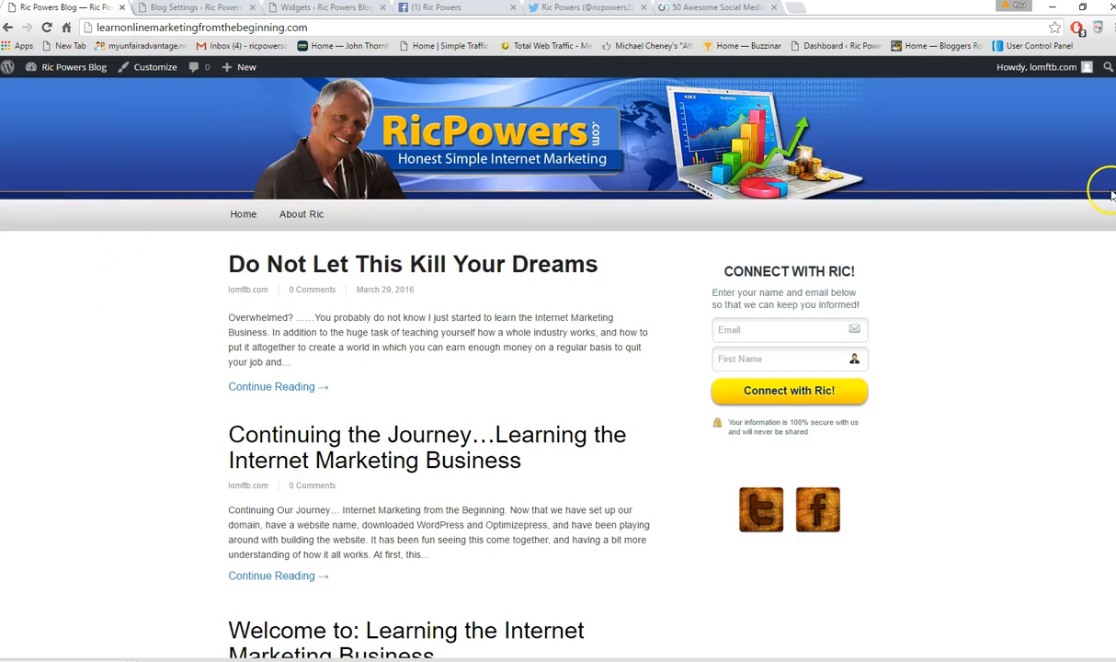
pyautogui.scroll(-2, 206, 437)
pyautogui.scroll(2, 207, 437)
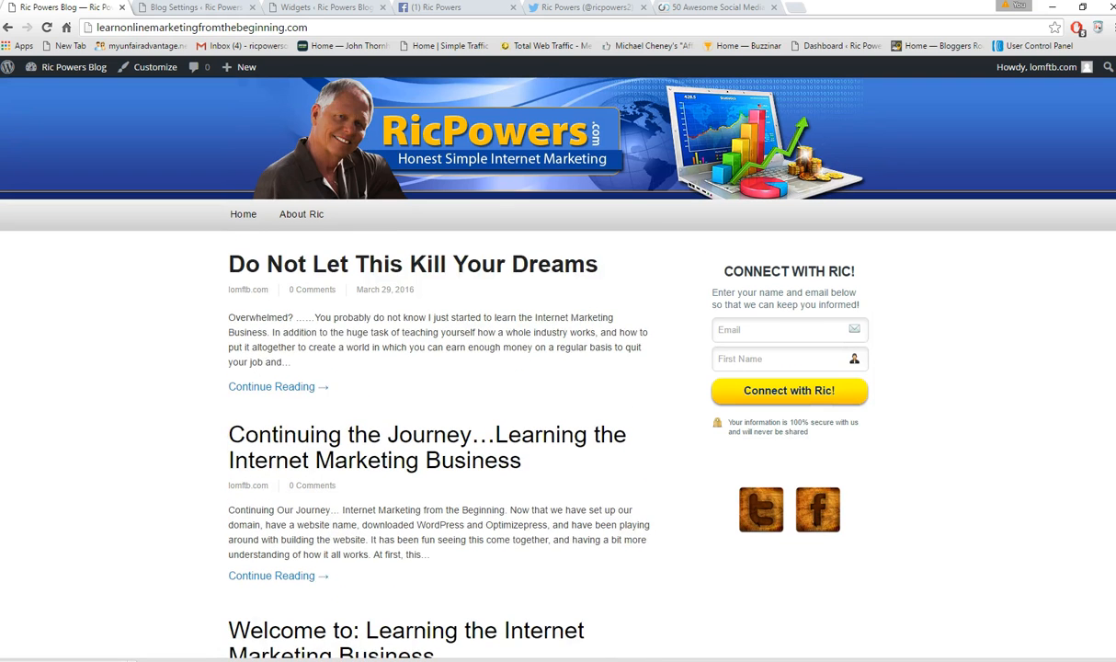